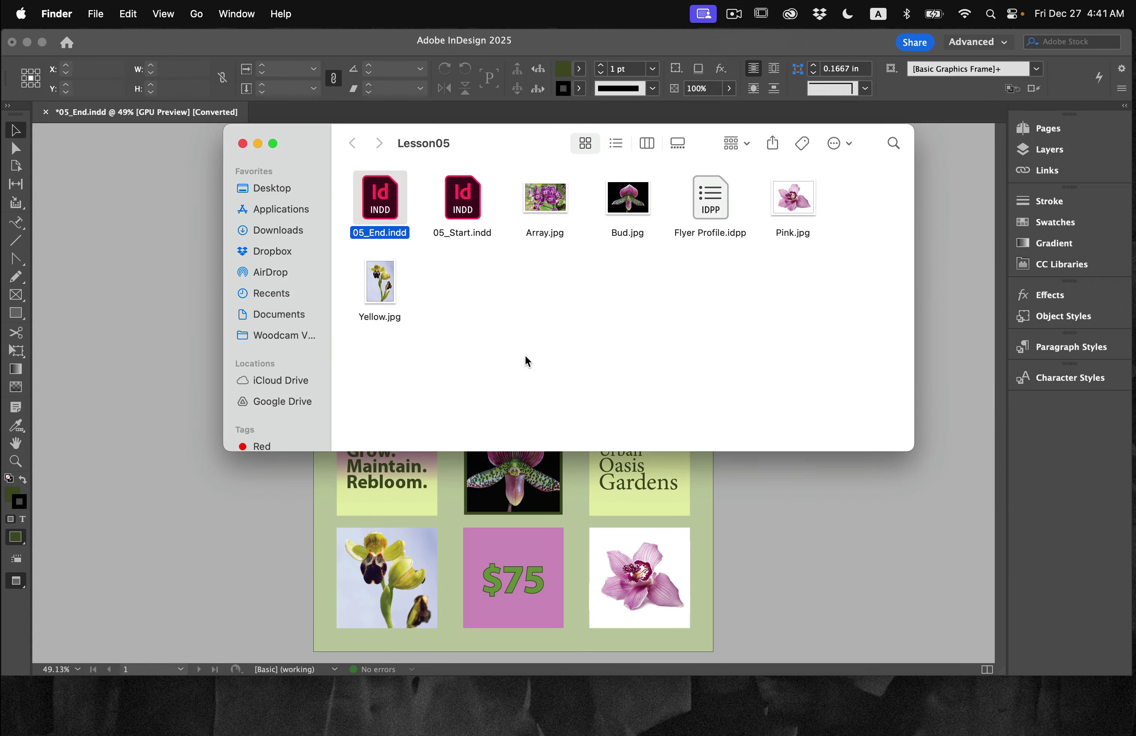
Step: Open 05_Start.indd from the Lesson05 folder with its modified links updated, and close 05_End.indd without saving
{"action": "left_click", "coordinate": [179, 371]}
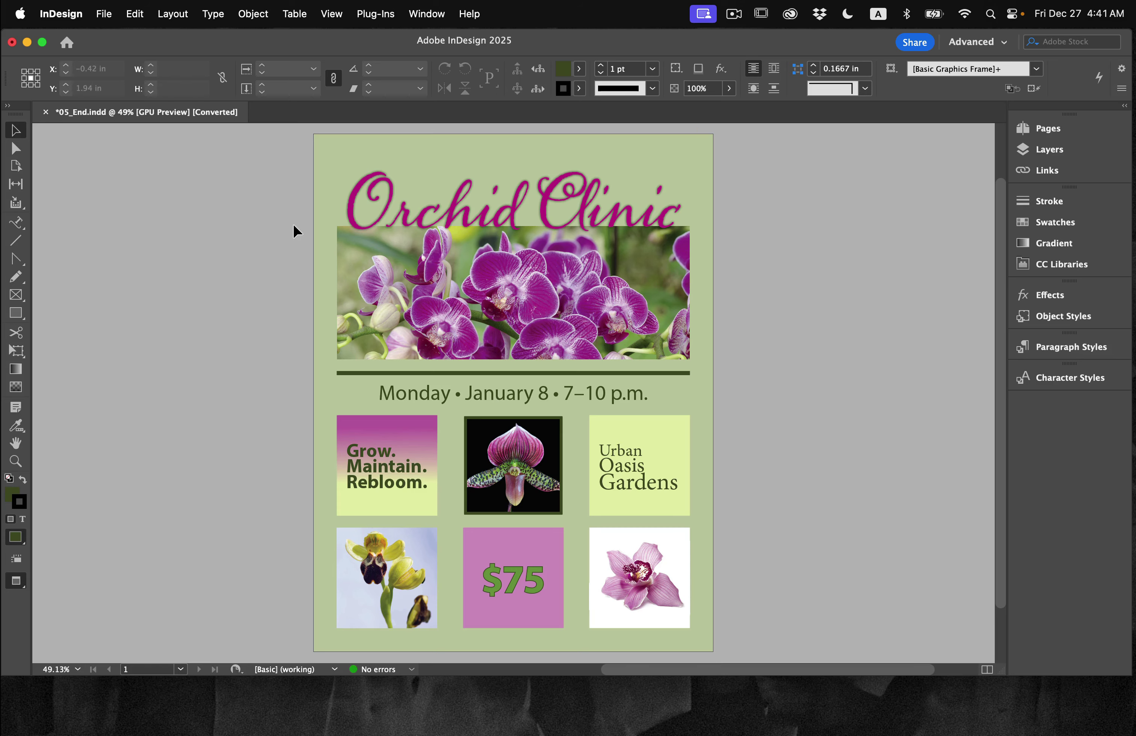
{"action": "key", "text": "ctrl+Up"}
{"action": "left_click", "coordinate": [415, 160]}
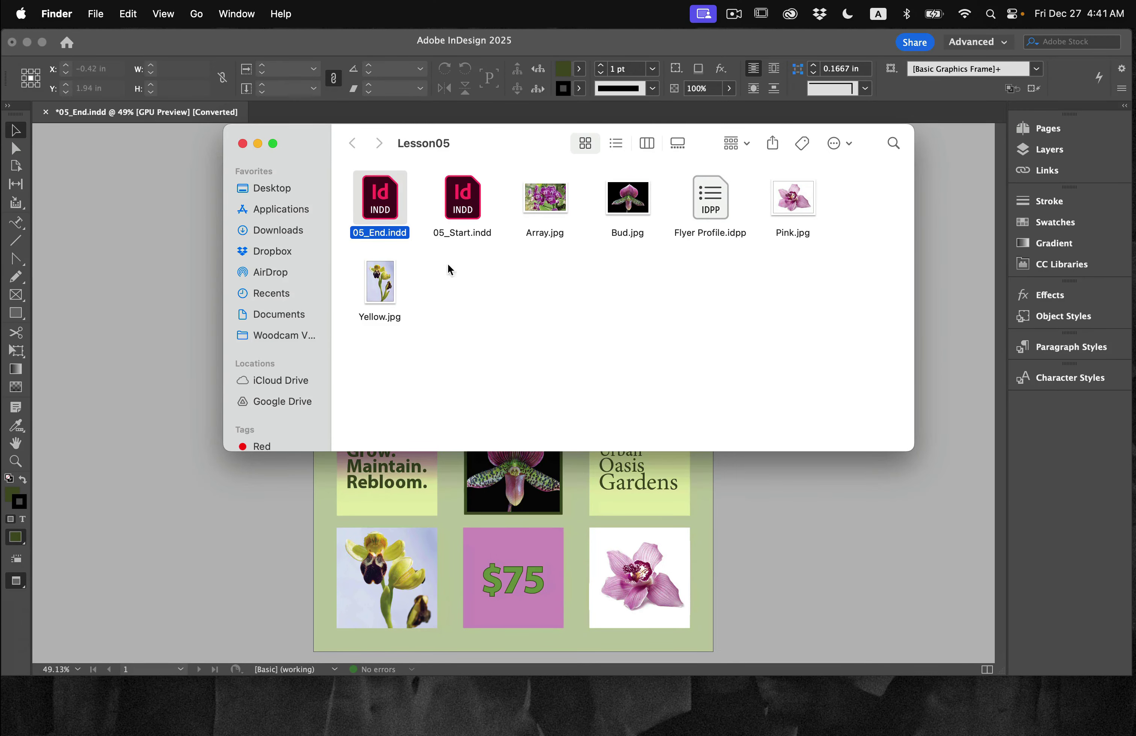
{"action": "double_click", "coordinate": [463, 201]}
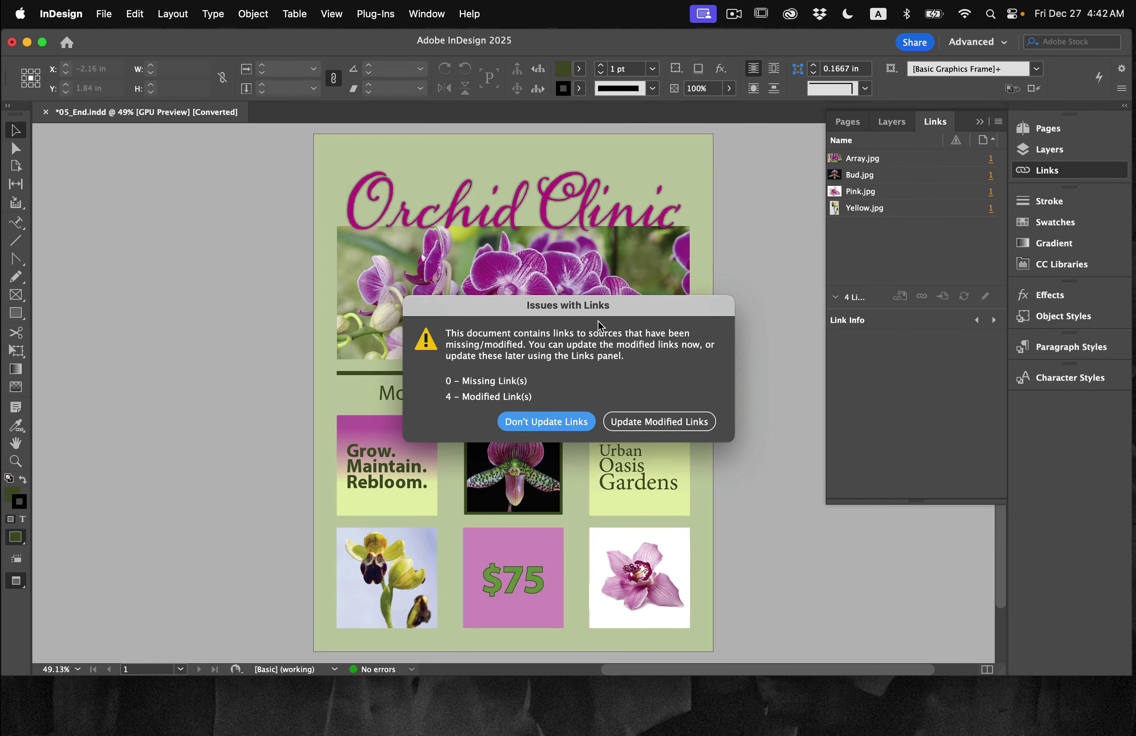
{"action": "left_click", "coordinate": [645, 422]}
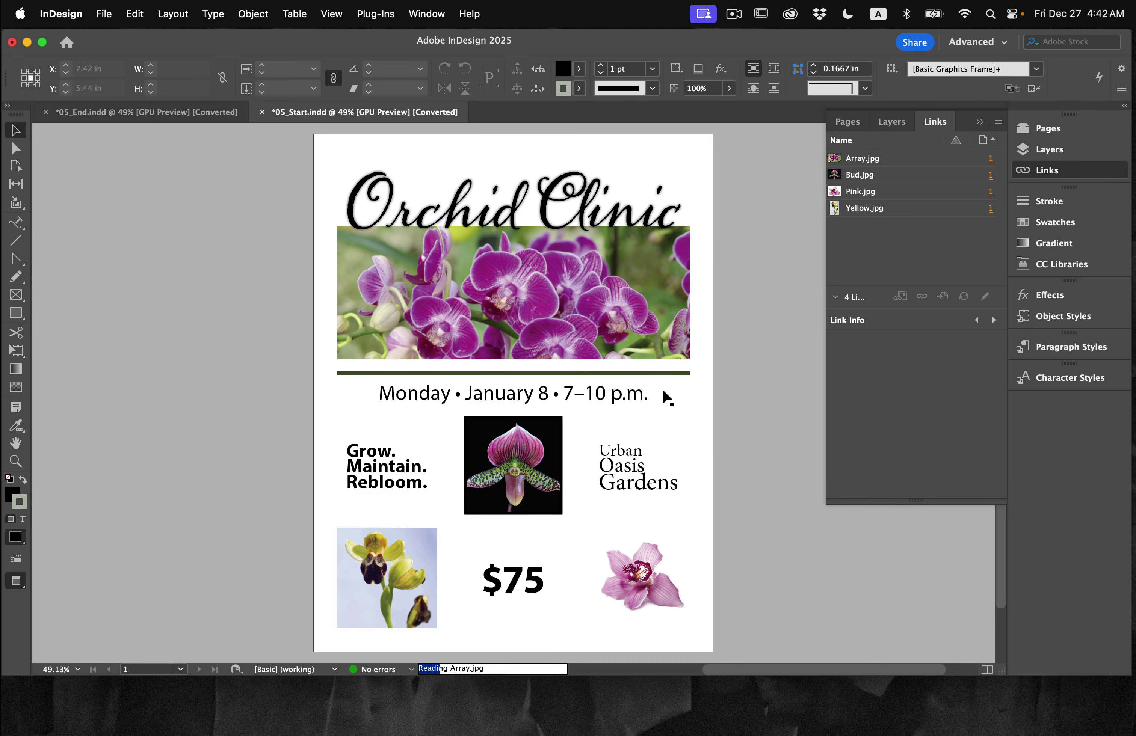
{"action": "left_click", "coordinate": [46, 112]}
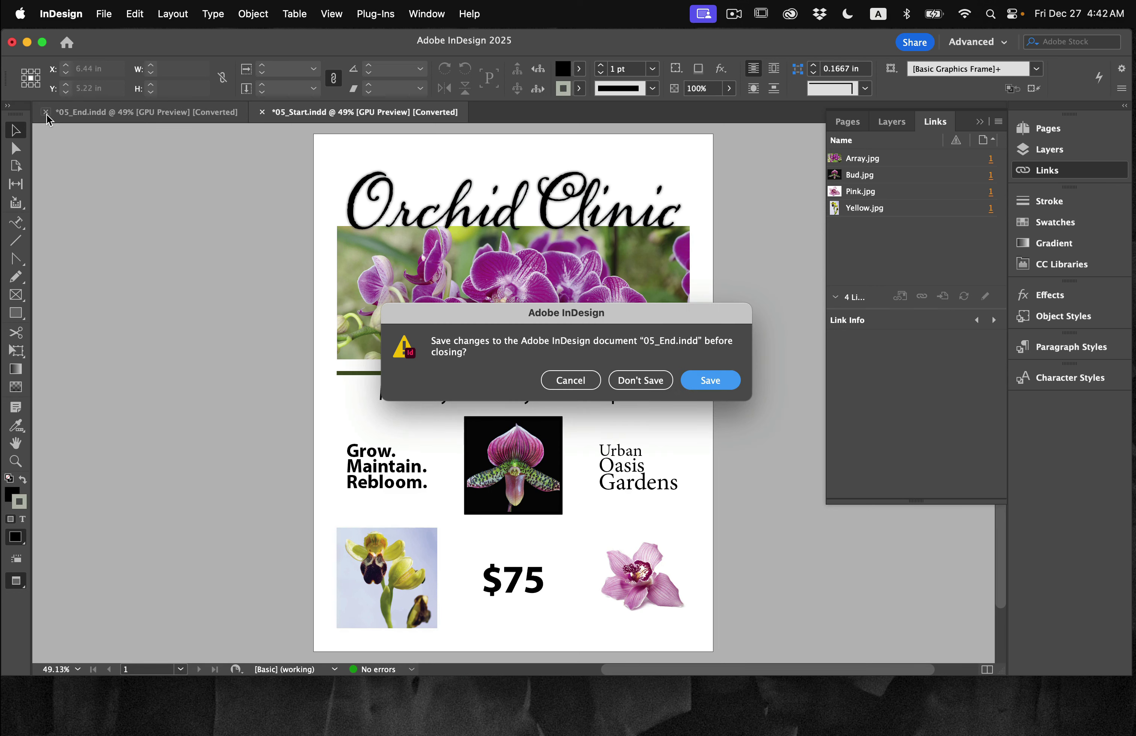
{"action": "left_click", "coordinate": [641, 381]}
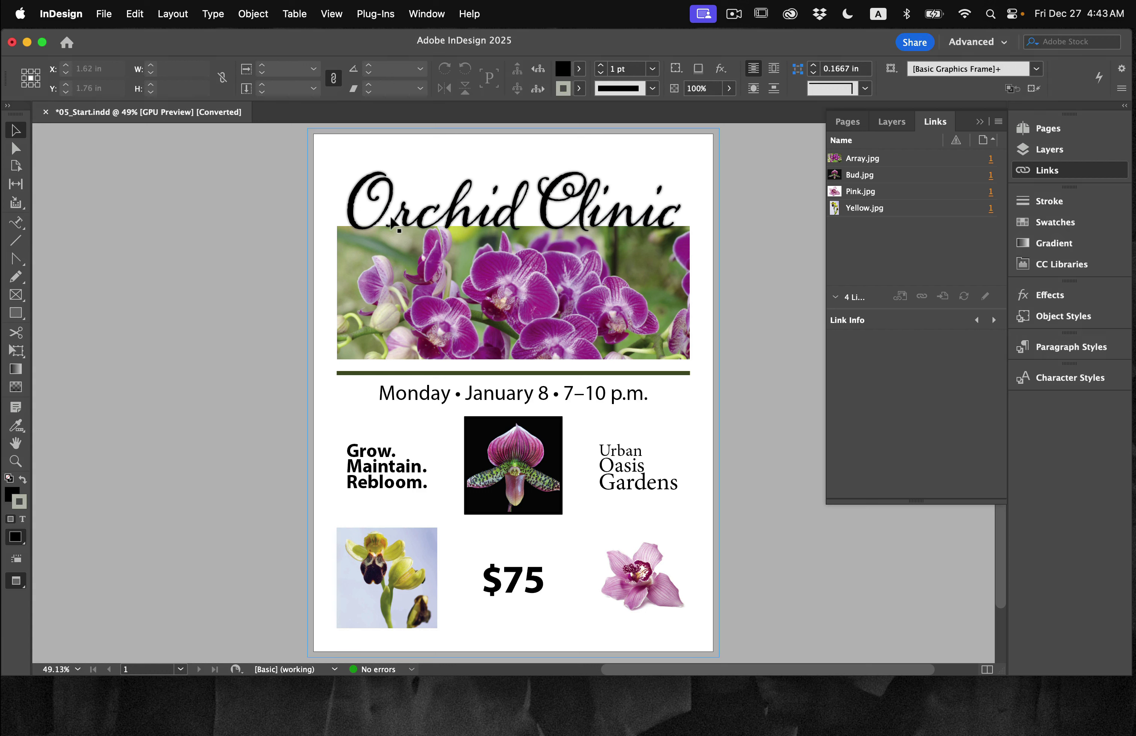
Step: Set the display performance to High Quality Display and check the flyer's title and orchid images at close range
{"action": "scroll", "coordinate": [391, 224], "scroll_direction": "up", "scroll_amount": 5}
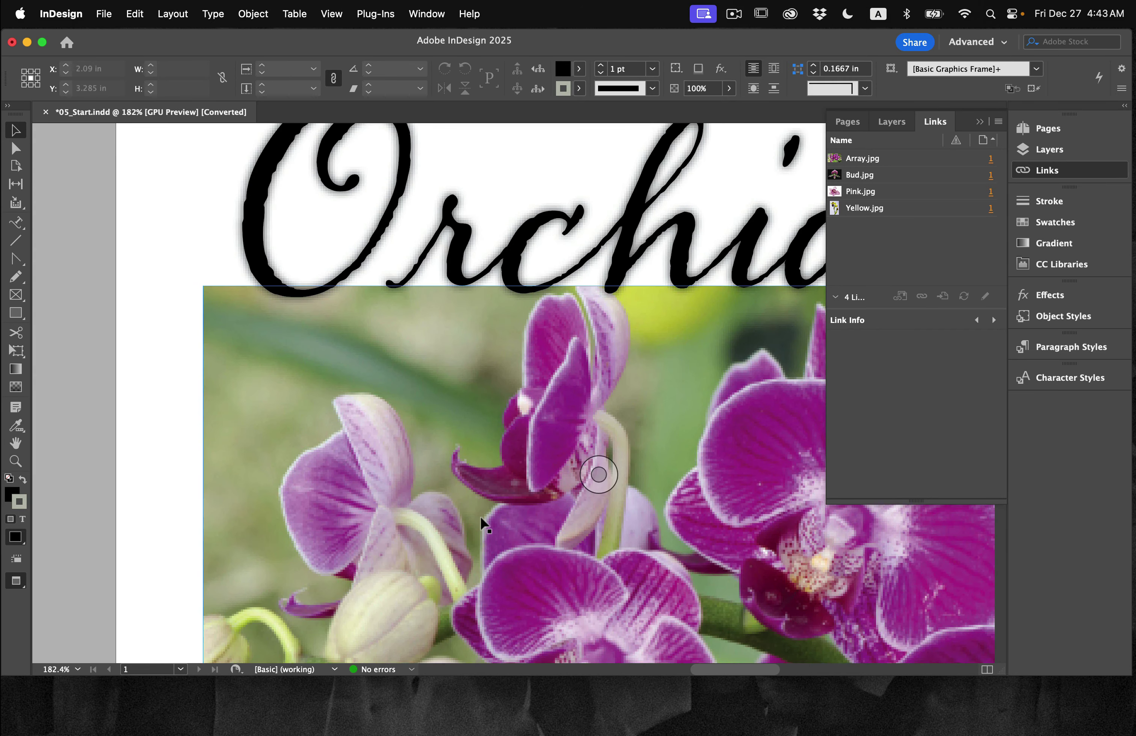
{"action": "scroll", "coordinate": [480, 519], "scroll_direction": "up", "scroll_amount": 5}
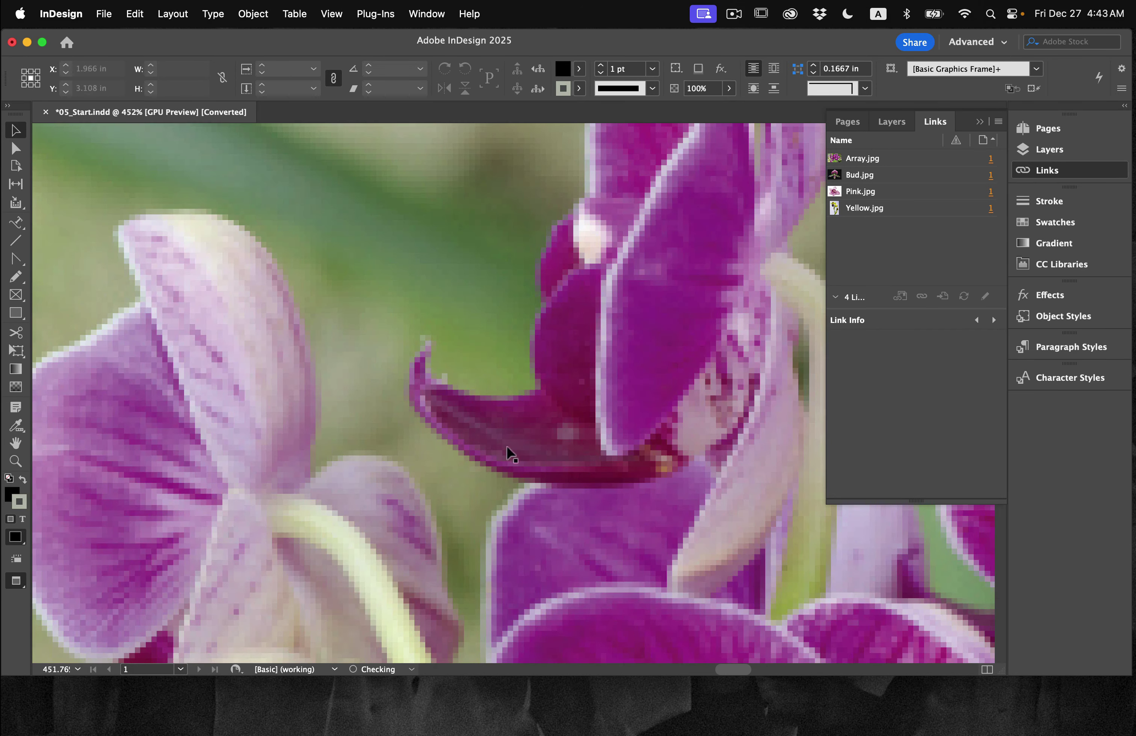
{"action": "scroll", "coordinate": [488, 481], "scroll_direction": "down", "scroll_amount": 5}
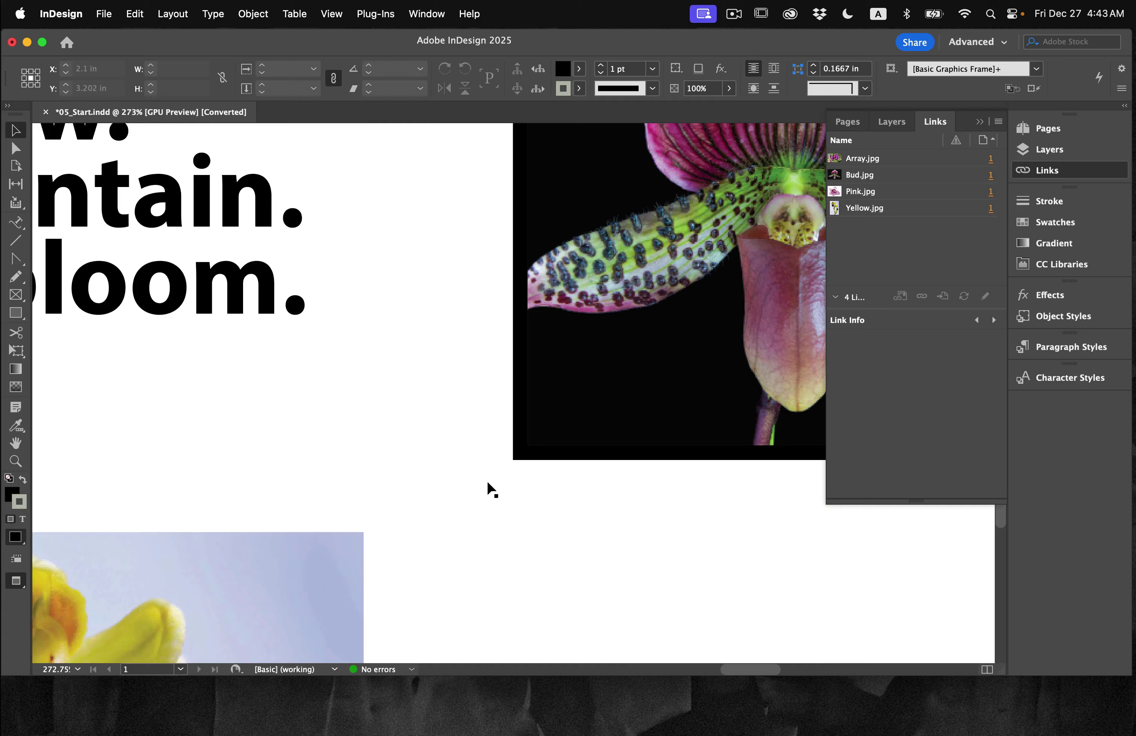
{"action": "scroll", "coordinate": [487, 483], "scroll_direction": "down", "scroll_amount": 10}
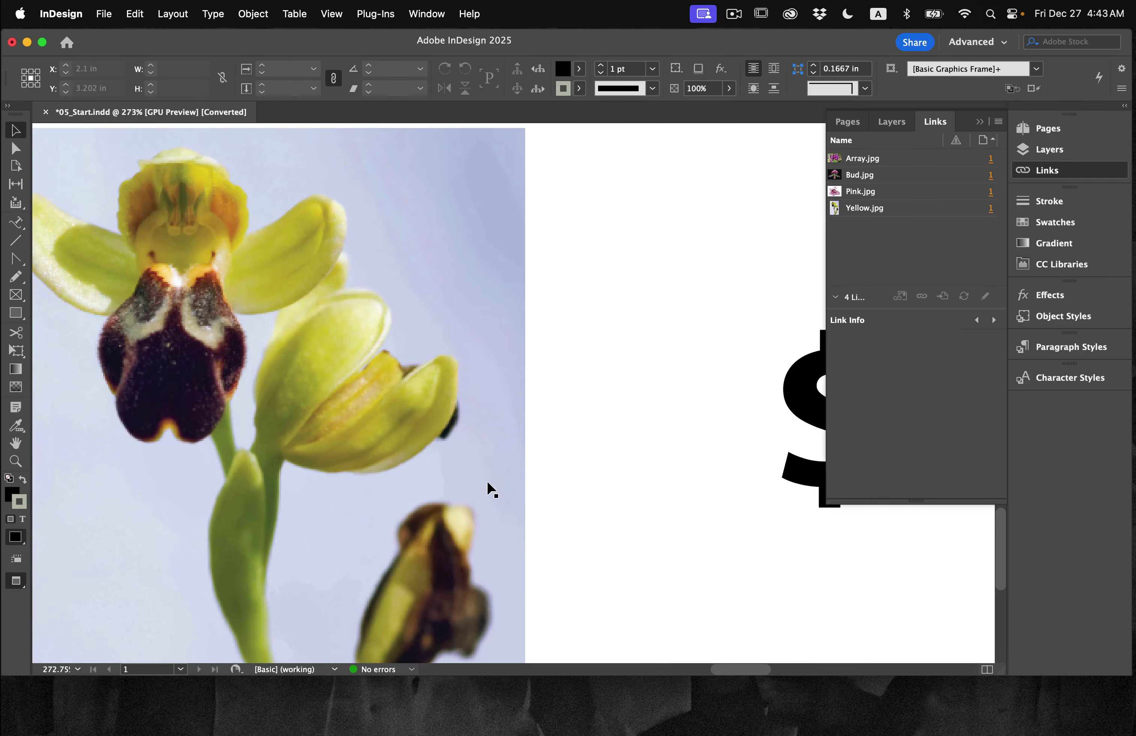
{"action": "scroll", "coordinate": [487, 480], "scroll_direction": "left", "scroll_amount": 1}
{"action": "scroll", "coordinate": [392, 430], "scroll_direction": "up", "scroll_amount": 3}
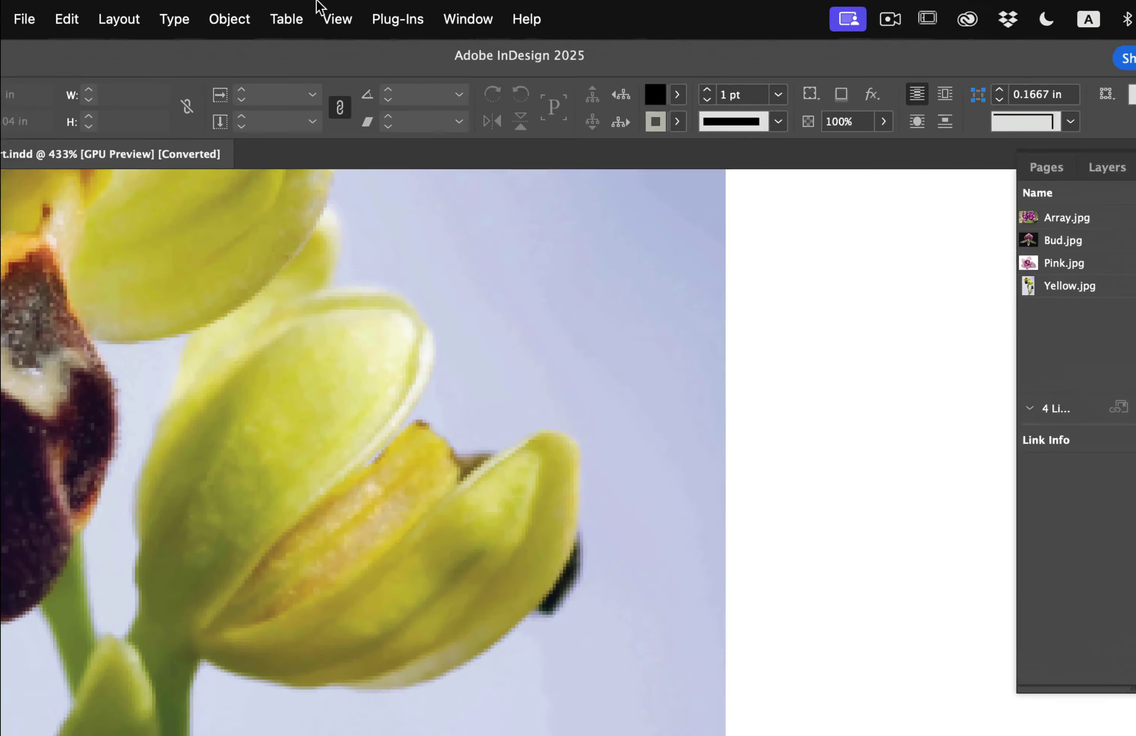
{"action": "left_click", "coordinate": [340, 6]}
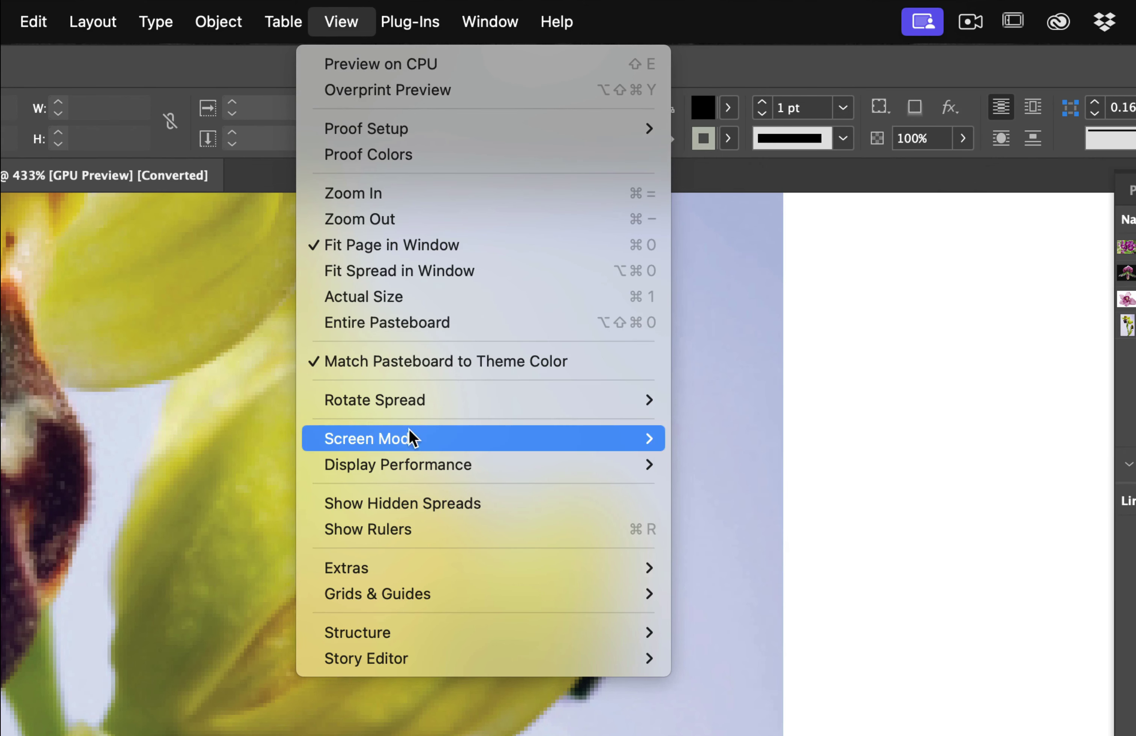
{"action": "mouse_move", "coordinate": [413, 454]}
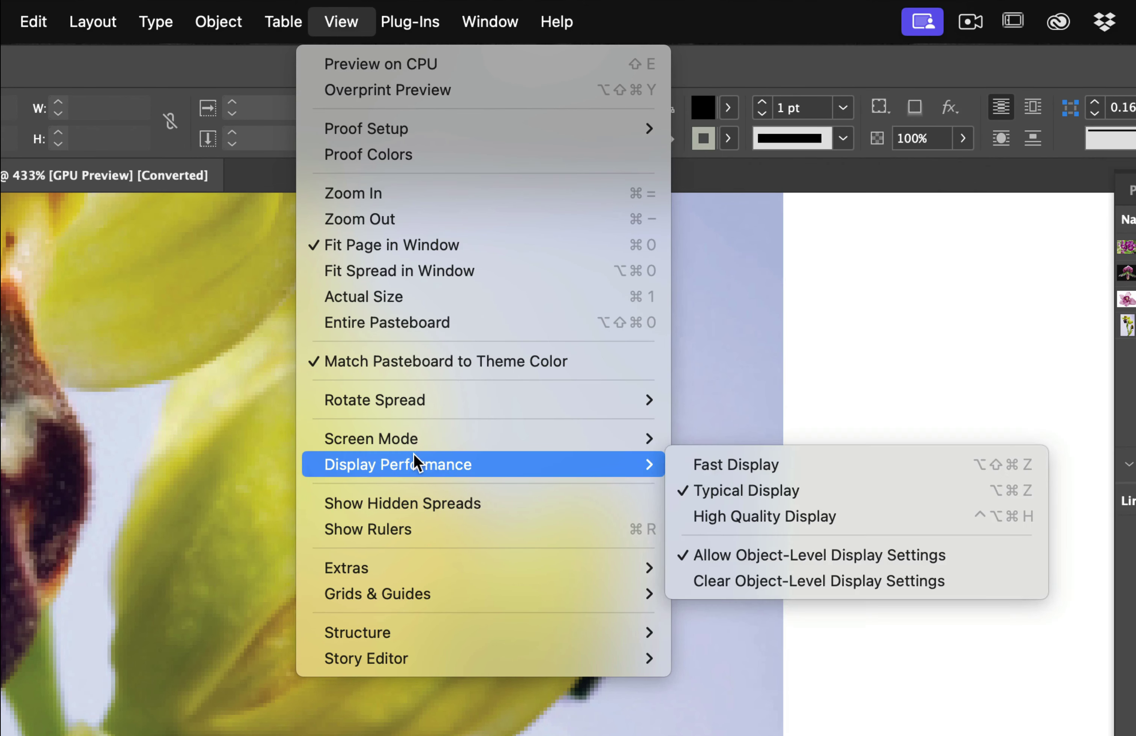
{"action": "left_click", "coordinate": [739, 517]}
{"action": "scroll", "coordinate": [435, 440], "scroll_direction": "down", "scroll_amount": 10}
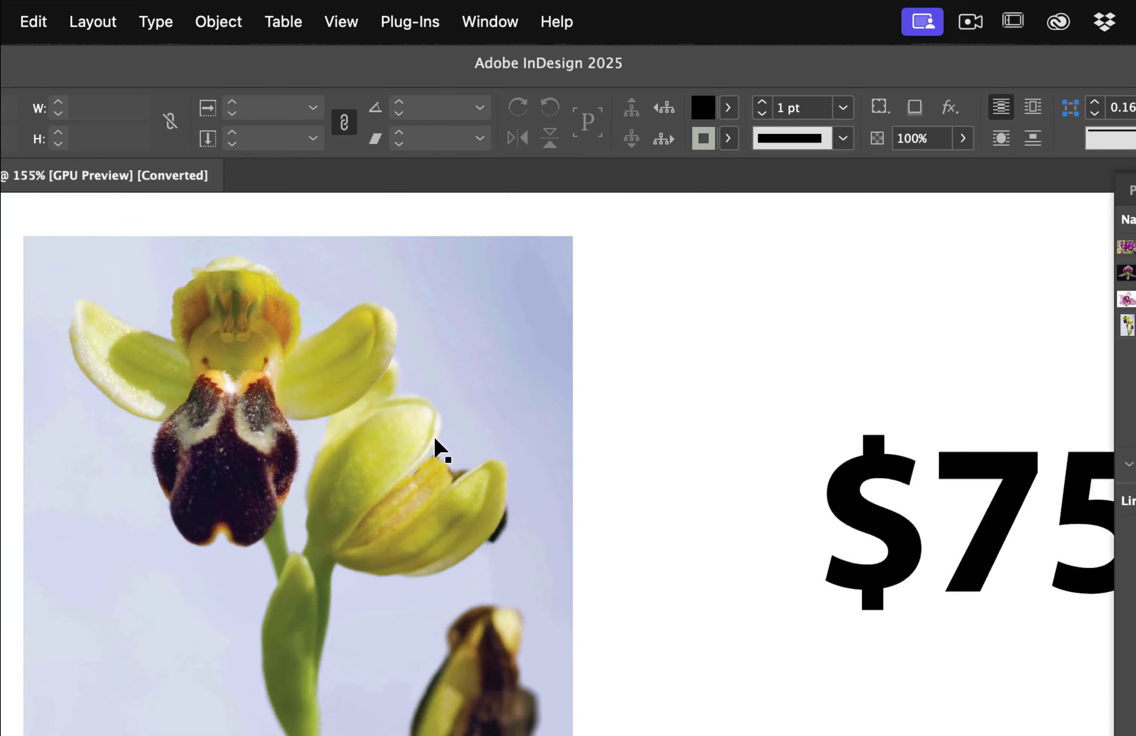
{"action": "scroll", "coordinate": [435, 441], "scroll_direction": "up", "scroll_amount": 10}
{"action": "scroll", "coordinate": [445, 555], "scroll_direction": "up", "scroll_amount": 8}
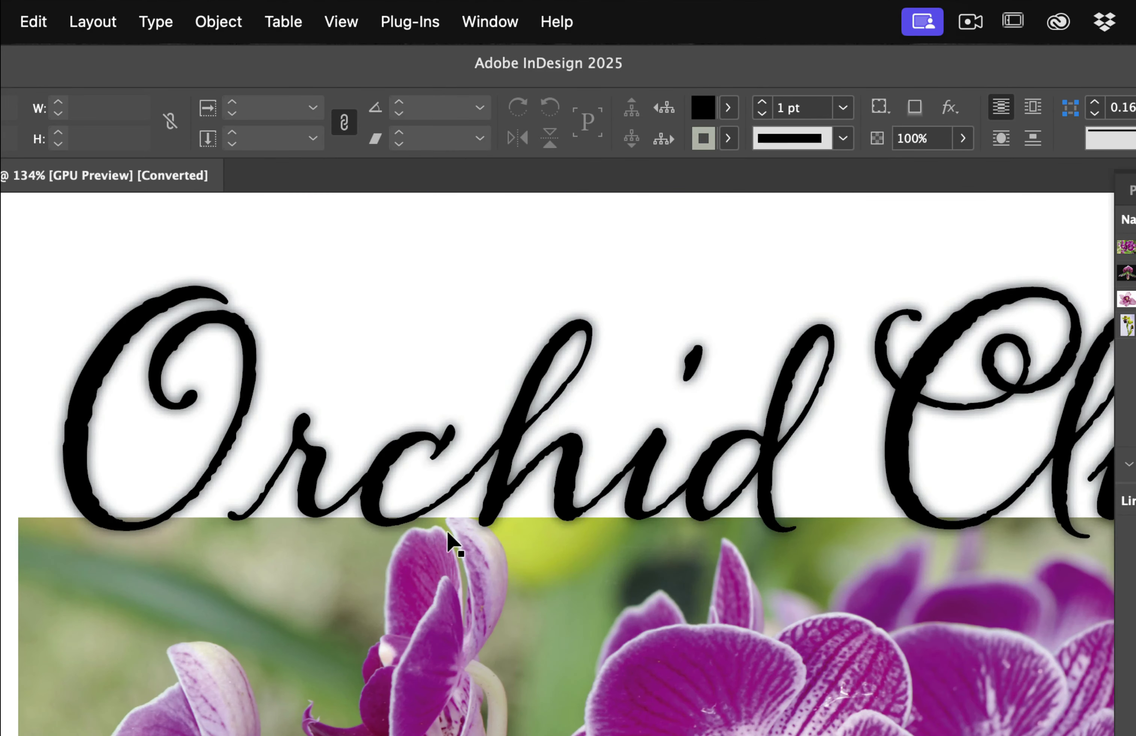
{"action": "scroll", "coordinate": [477, 583], "scroll_direction": "down", "scroll_amount": 6}
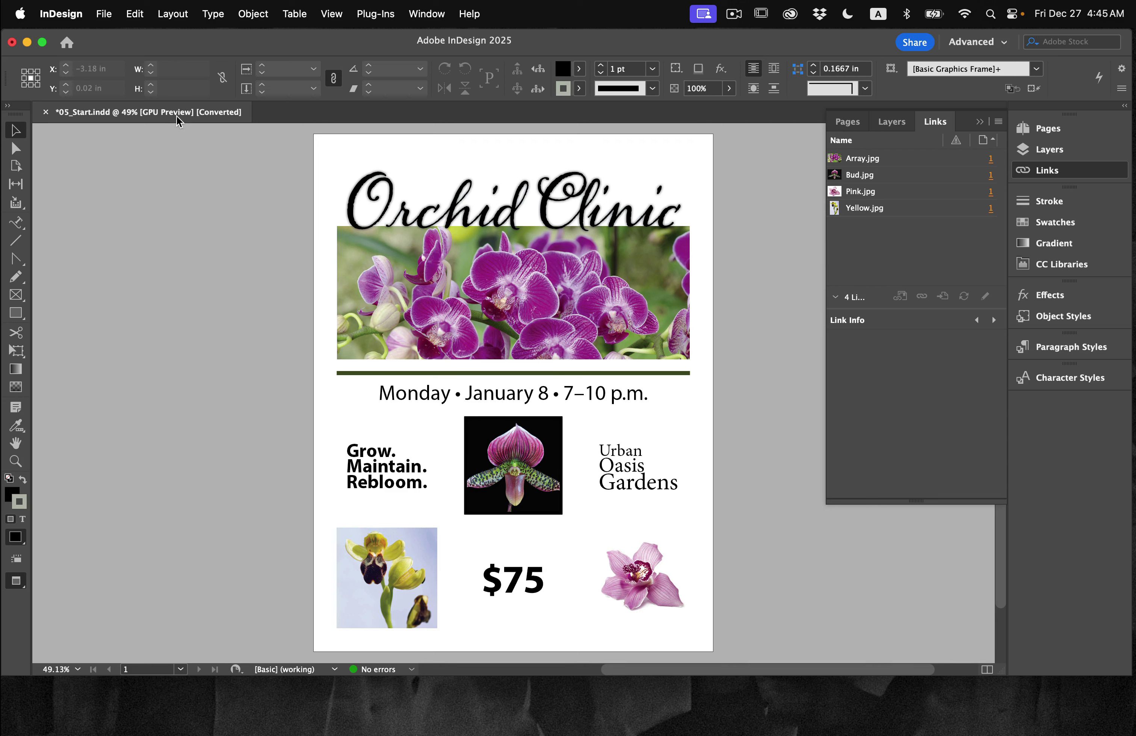
Step: Try the Japan General Purpose 2 preset in Color Settings, then leave without applying it
{"action": "left_click", "coordinate": [135, 13]}
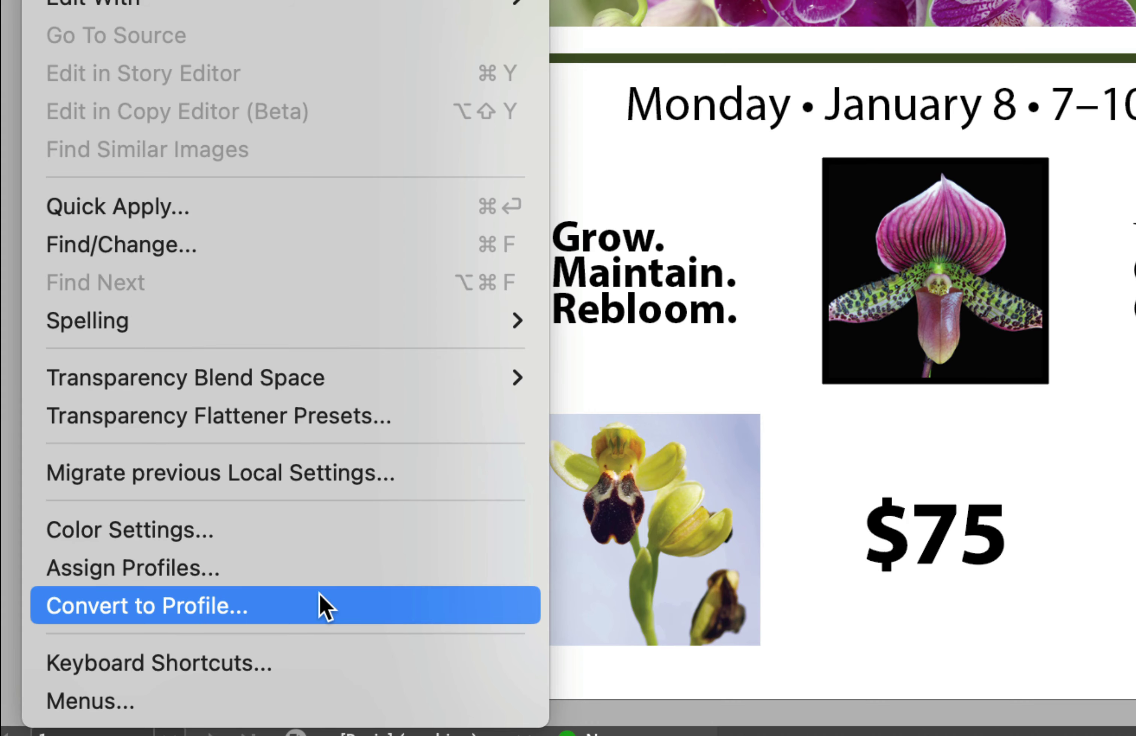
{"action": "left_click", "coordinate": [287, 525]}
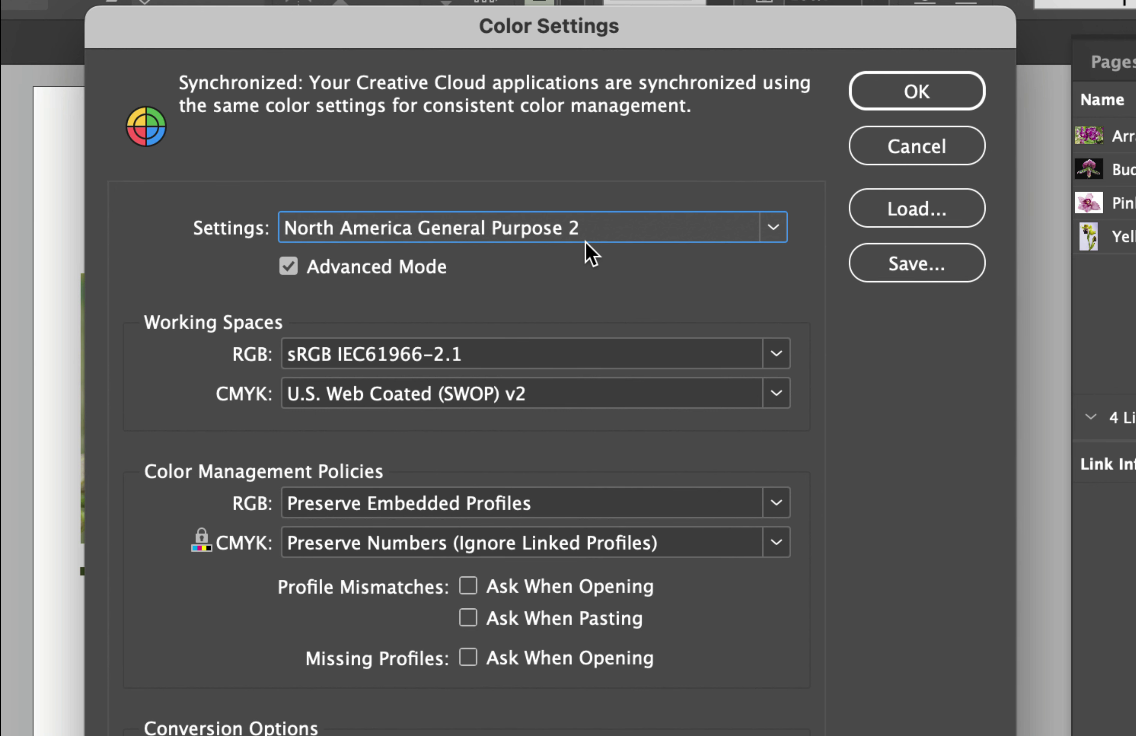
{"action": "left_click", "coordinate": [584, 219]}
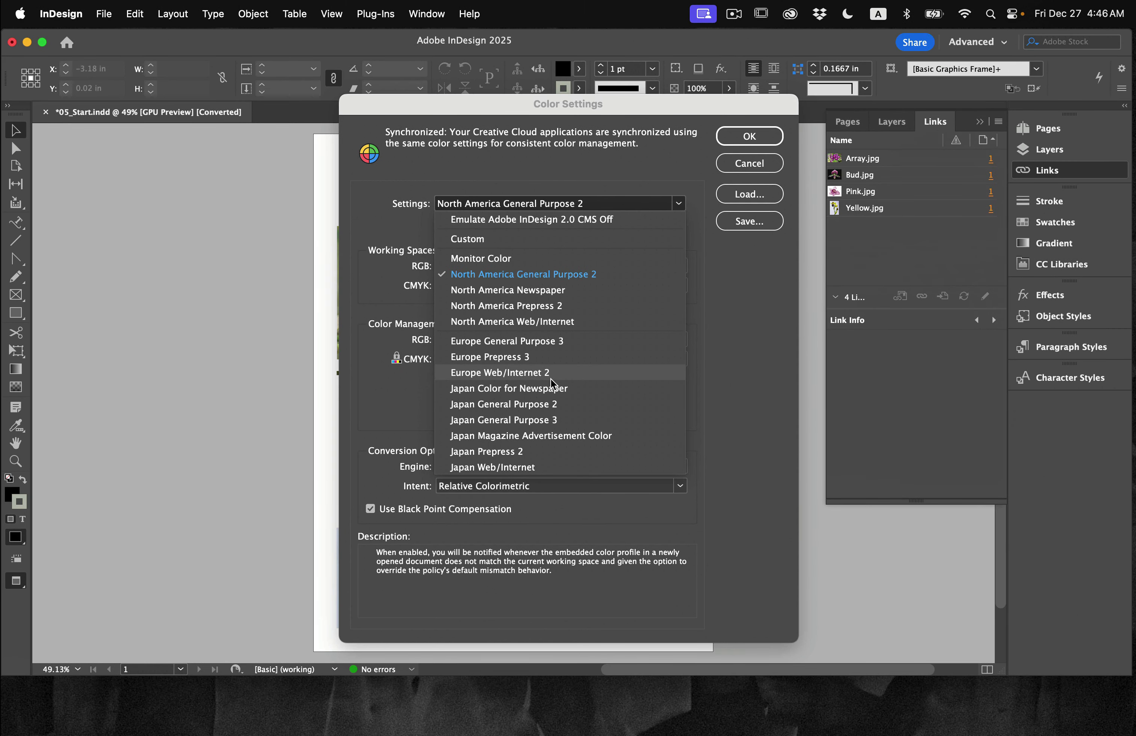
{"action": "left_click", "coordinate": [722, 387]}
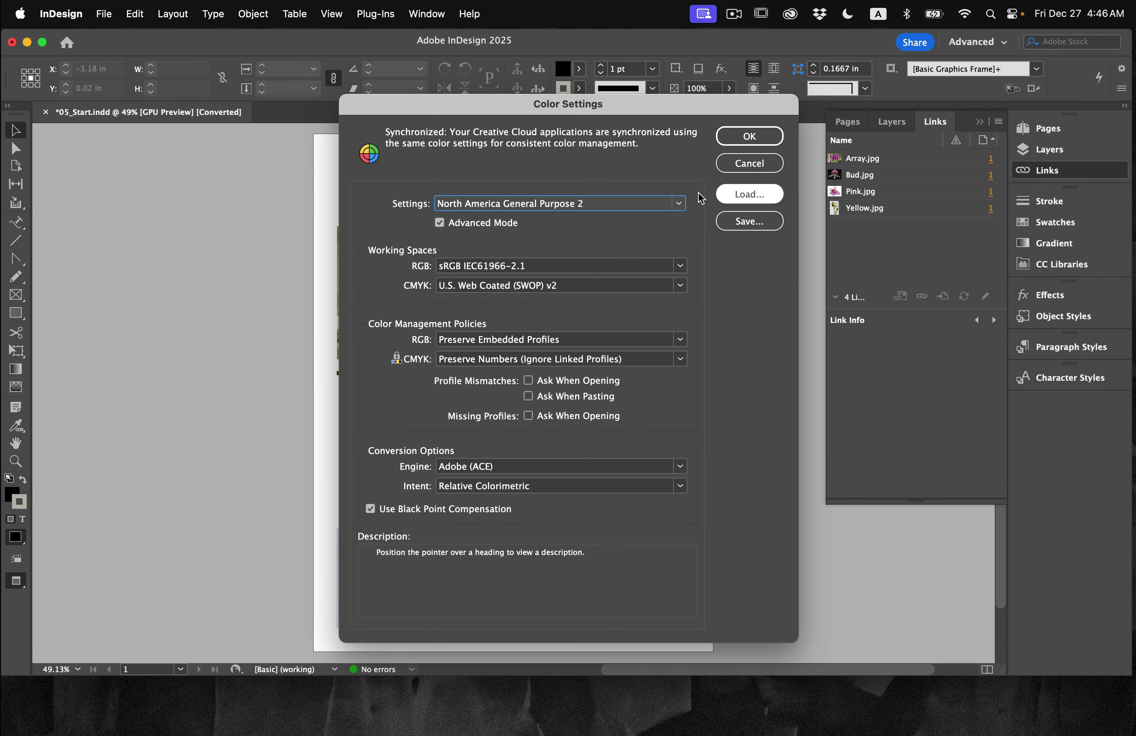
{"action": "left_click", "coordinate": [489, 202]}
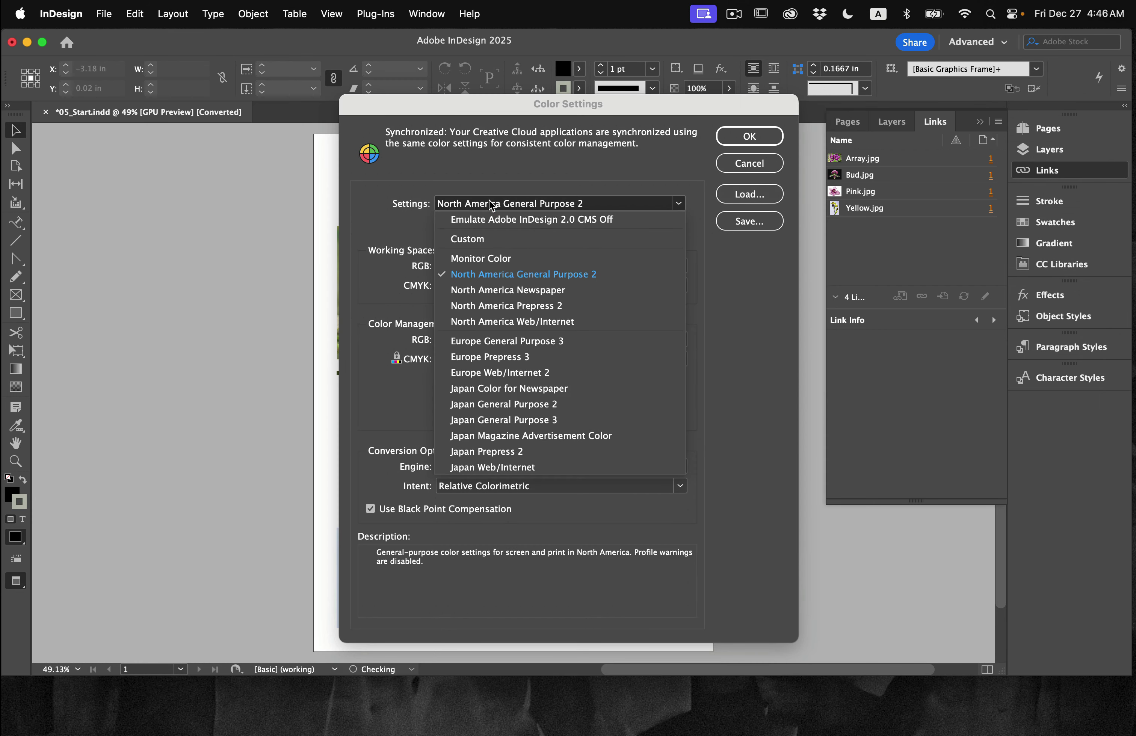
{"action": "left_click", "coordinate": [514, 403]}
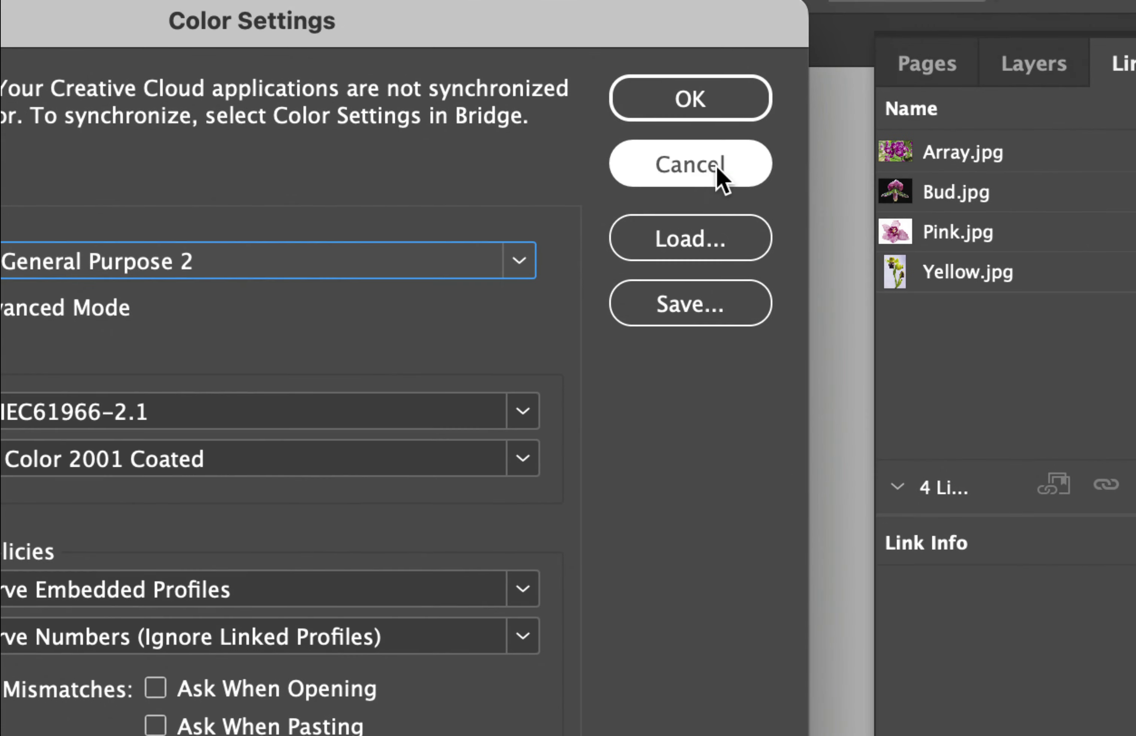
{"action": "left_click", "coordinate": [688, 172]}
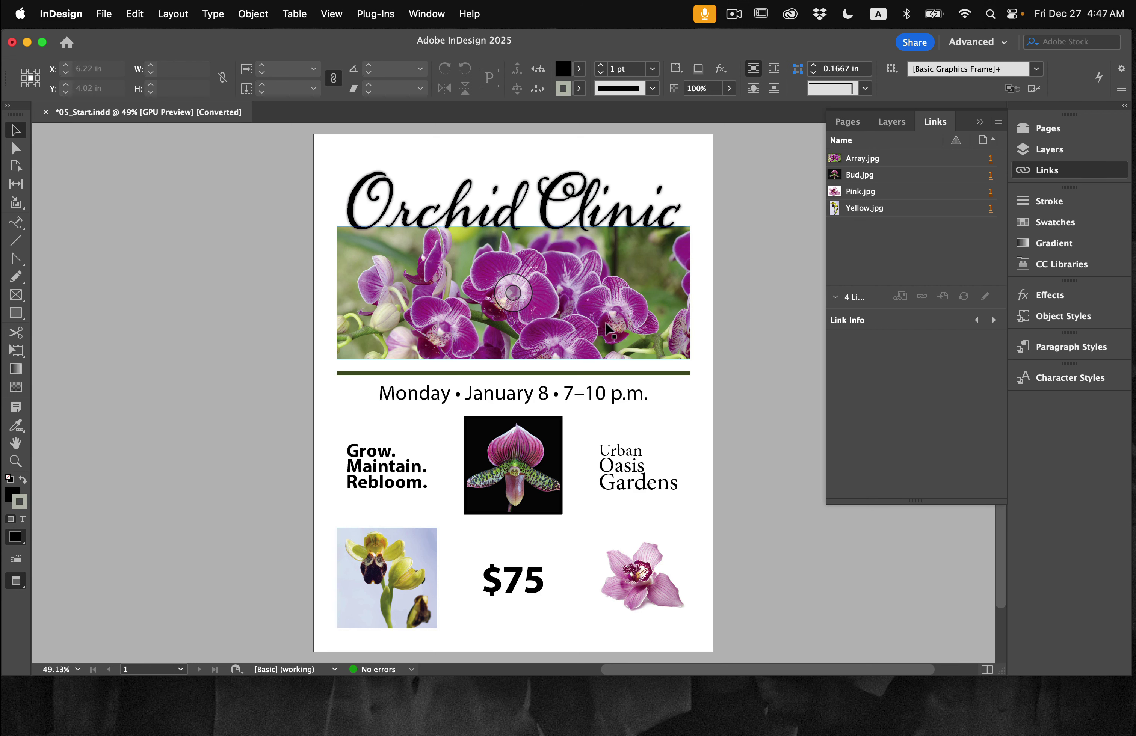
Step: Collapse the Links panel and open a second window for 05_Start.indd to compare two views of the flyer
{"action": "left_click", "coordinate": [1071, 175]}
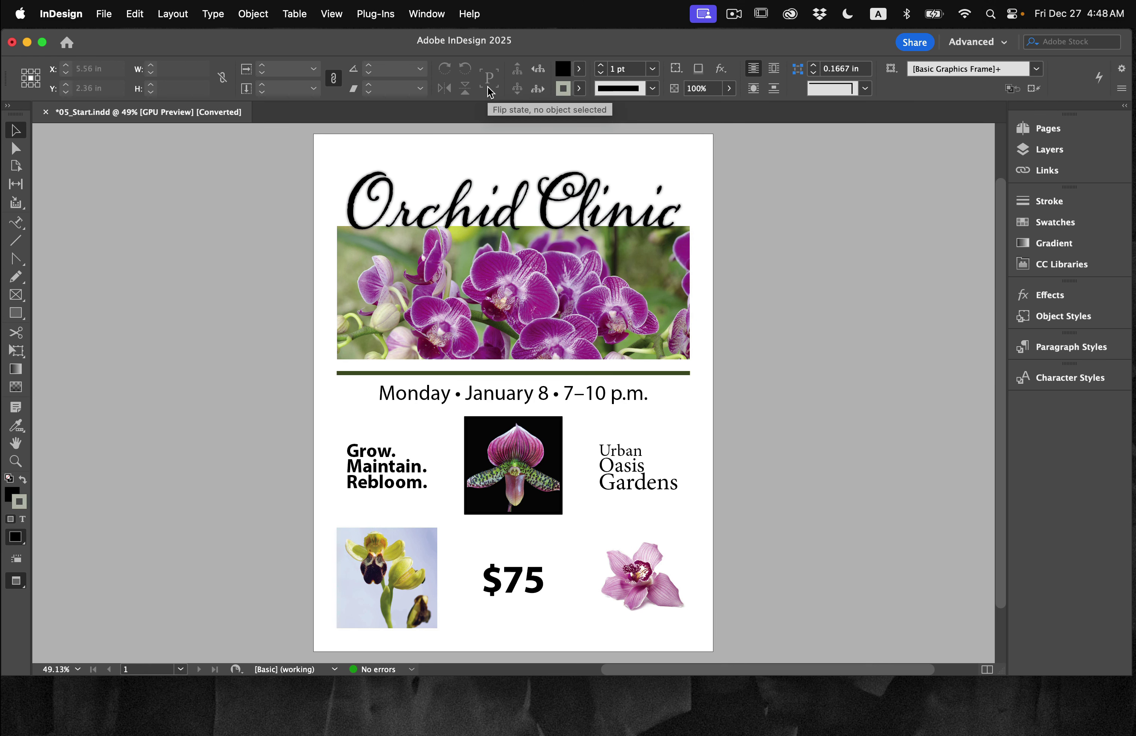
{"action": "left_click", "coordinate": [435, 14]}
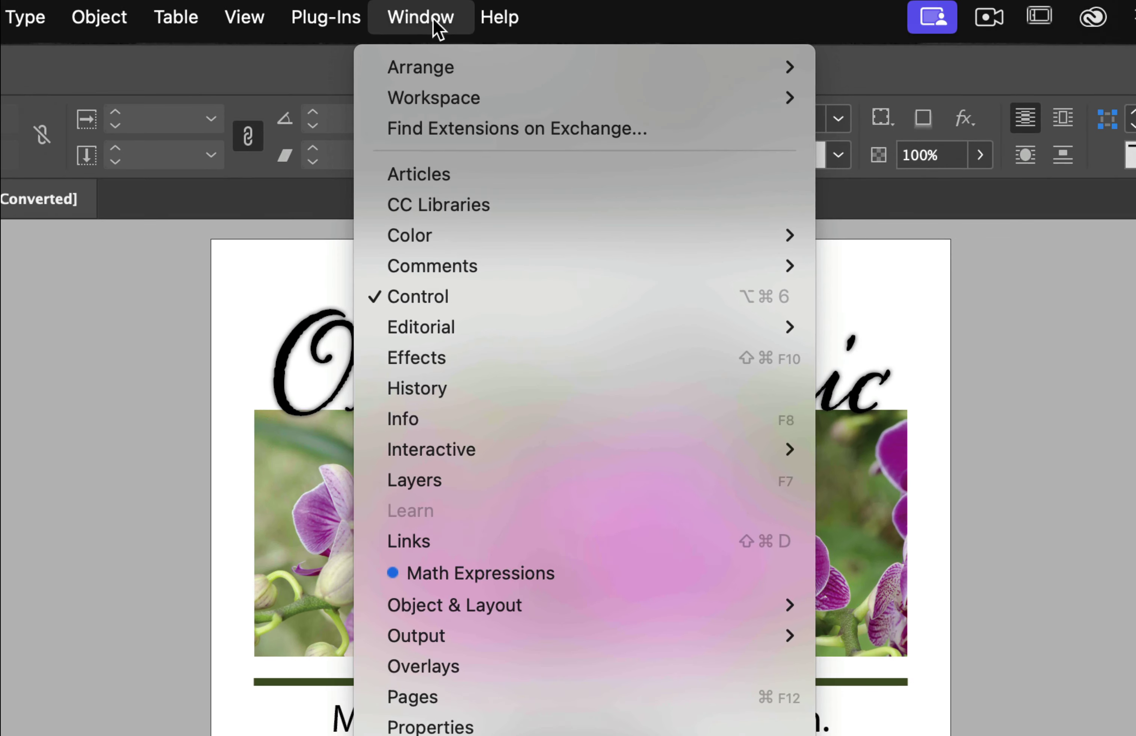
{"action": "mouse_move", "coordinate": [435, 34]}
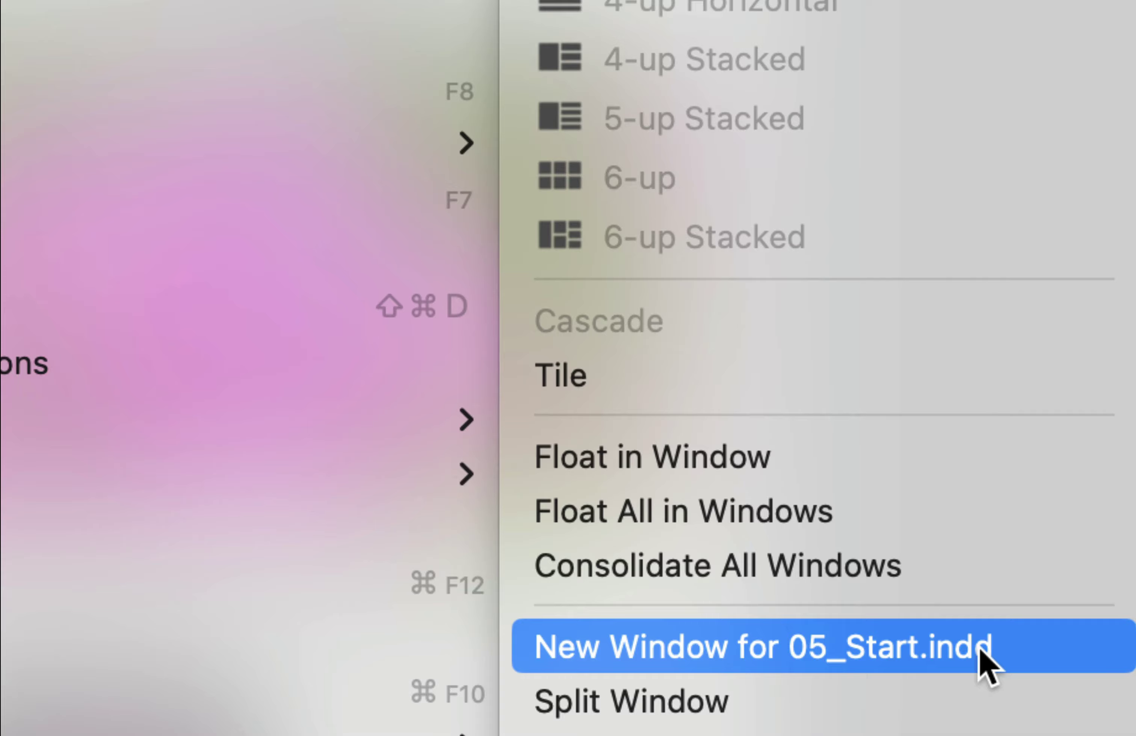
{"action": "left_click", "coordinate": [986, 663]}
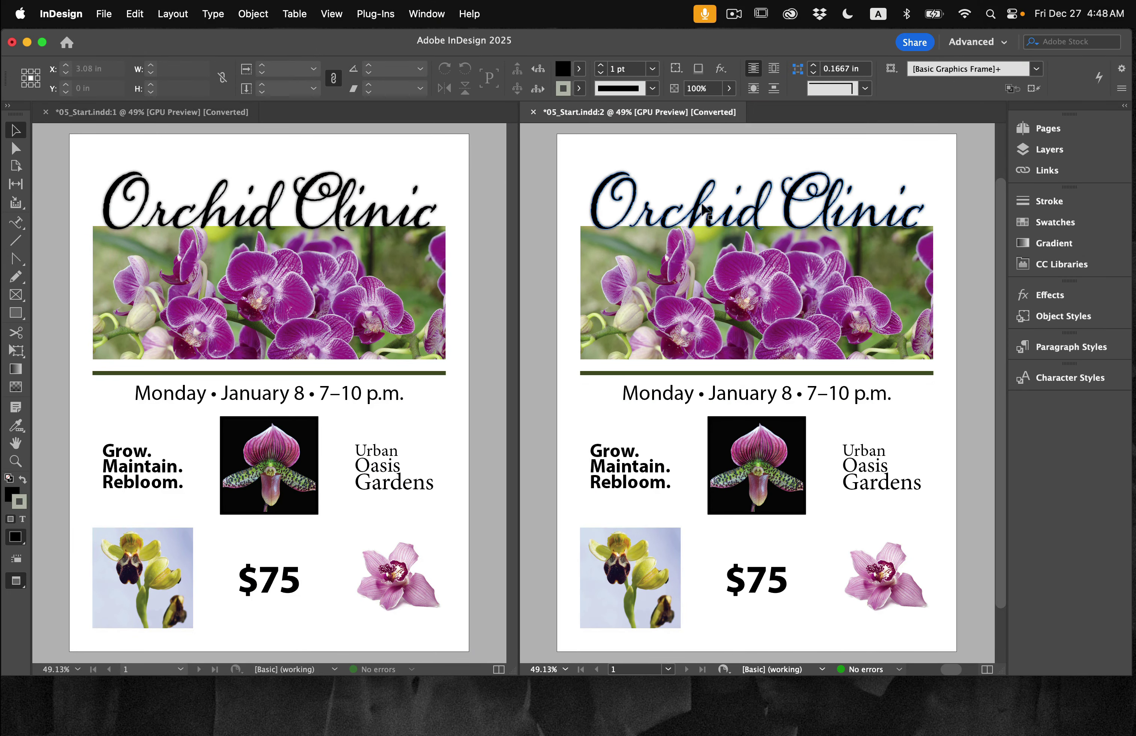
Step: Set up a custom soft proof for the second window that simulates the Dot Gain 20% device
{"action": "left_click", "coordinate": [334, 5]}
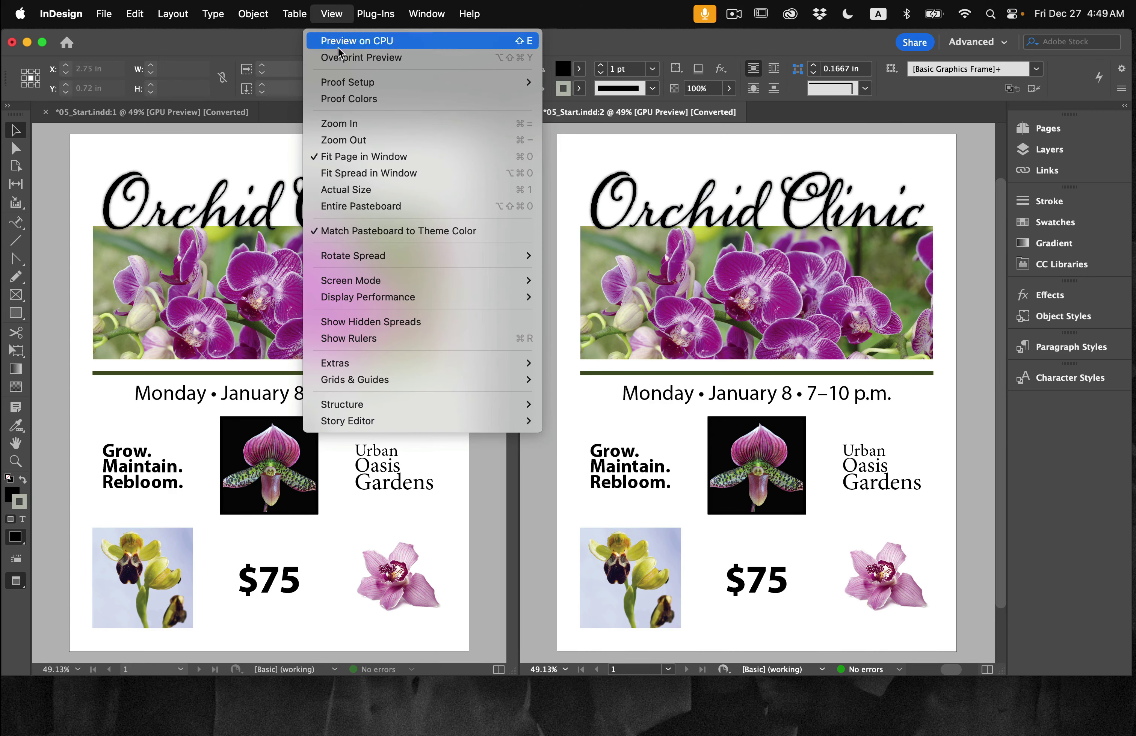
{"action": "mouse_move", "coordinate": [346, 83]}
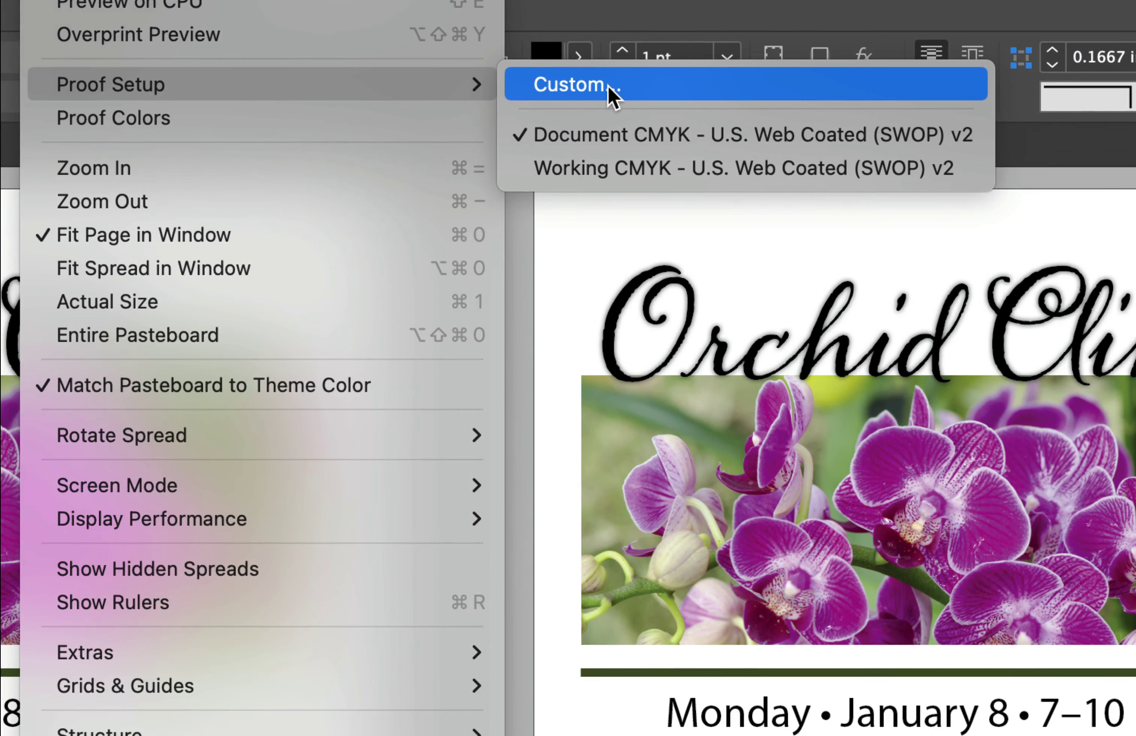
{"action": "left_click", "coordinate": [592, 83]}
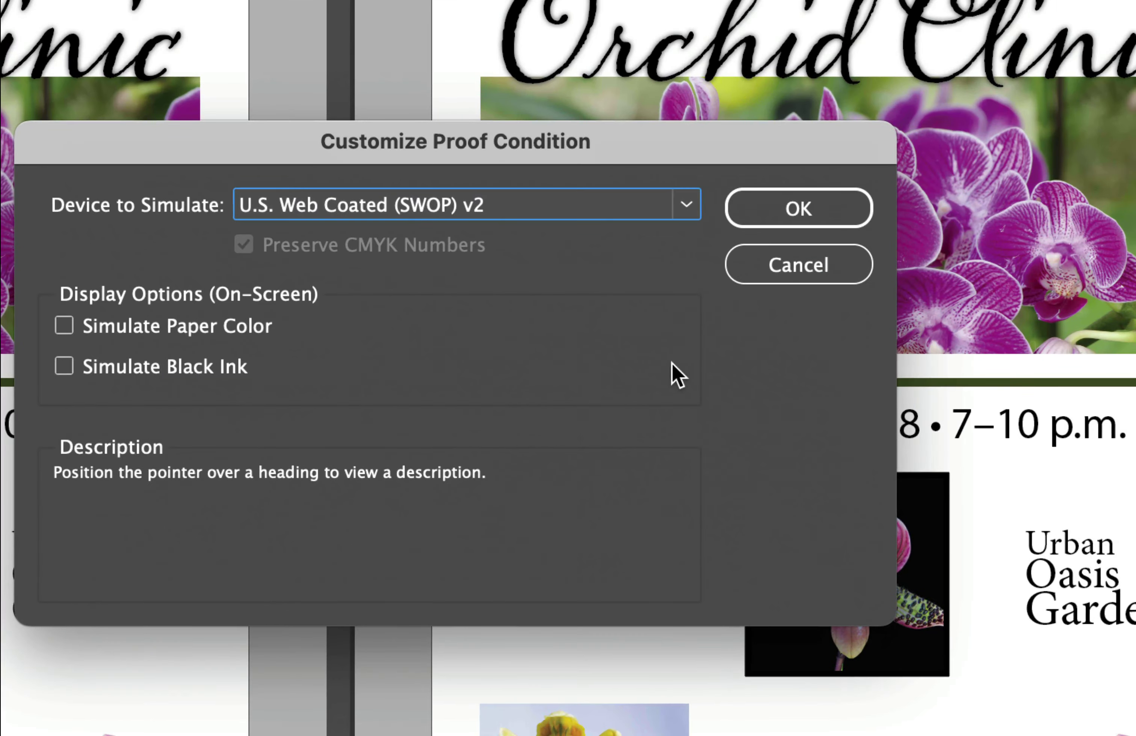
{"action": "left_click", "coordinate": [432, 213]}
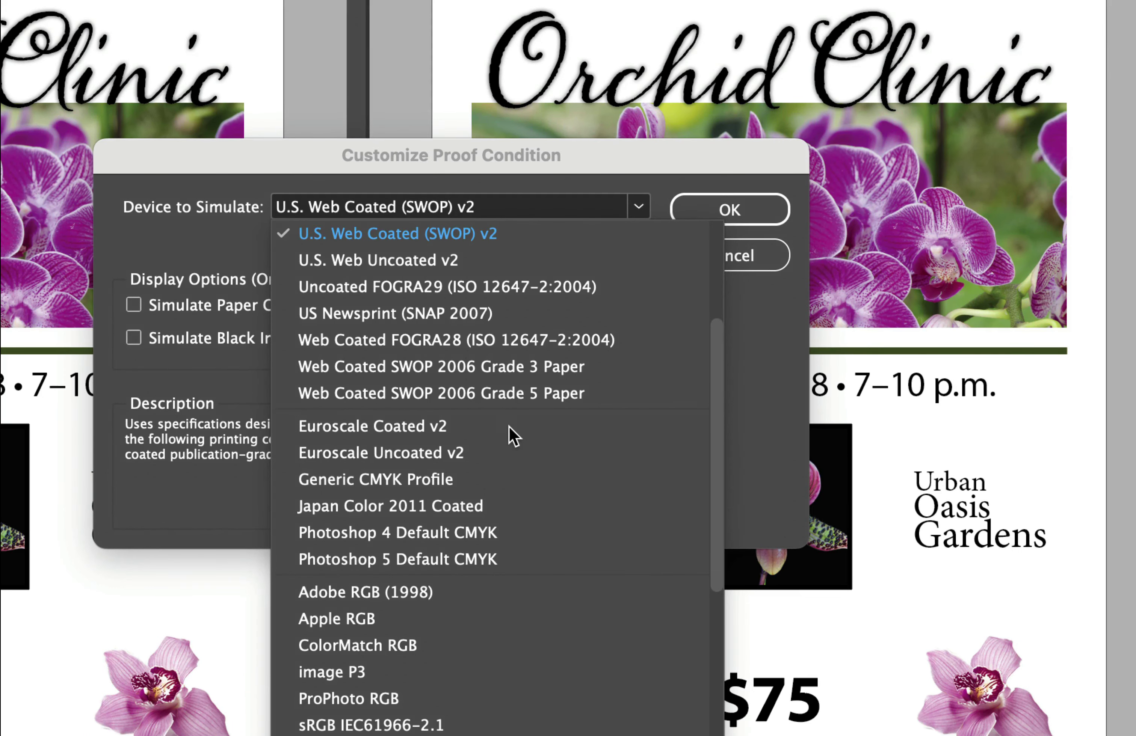
{"action": "scroll", "coordinate": [512, 433], "scroll_direction": "down", "scroll_amount": 20}
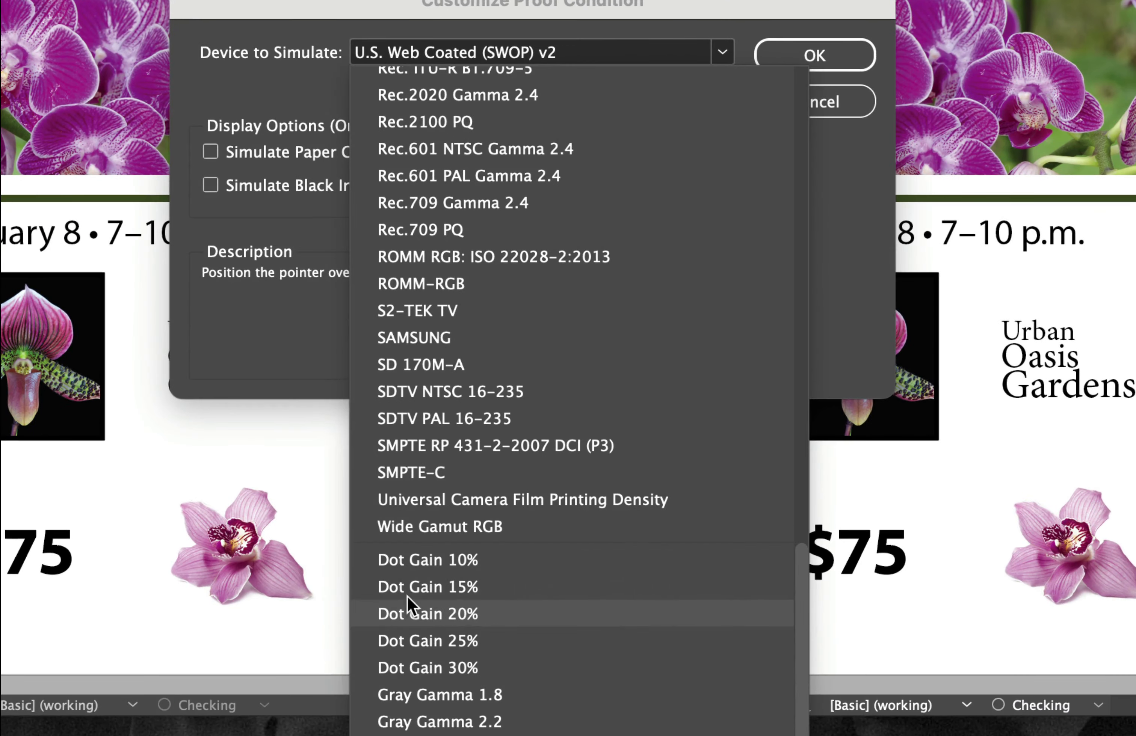
{"action": "left_click", "coordinate": [433, 614]}
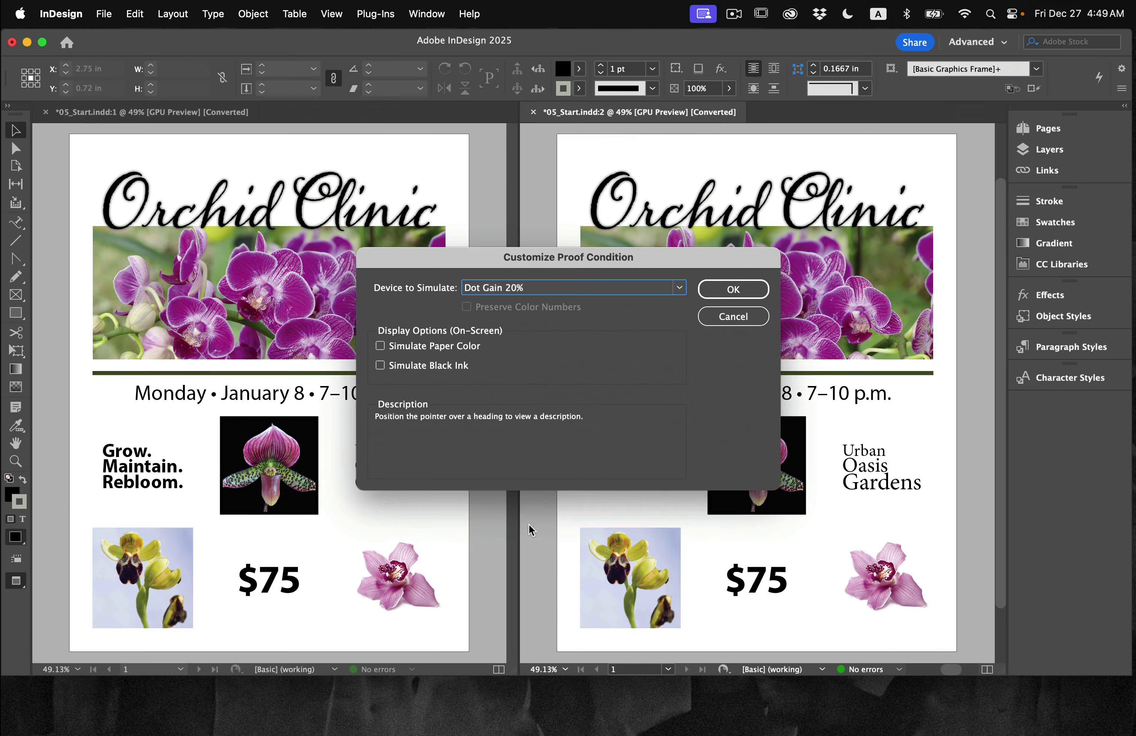
{"action": "left_click", "coordinate": [717, 285]}
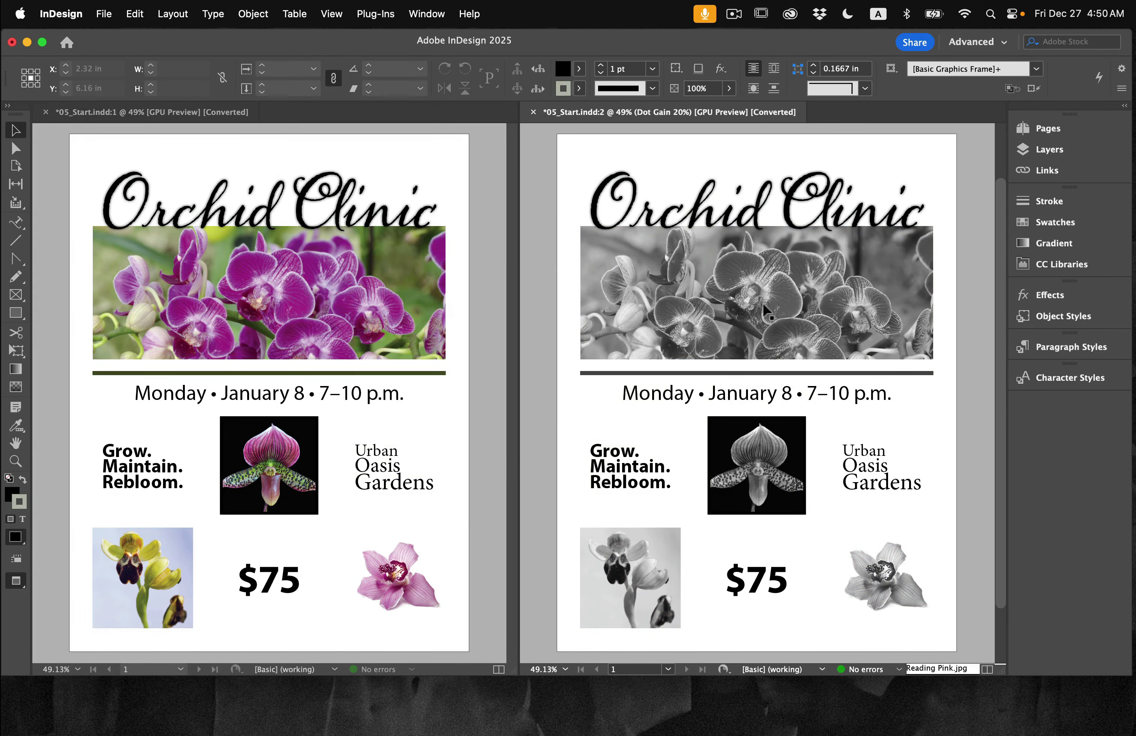
{"action": "left_click", "coordinate": [745, 469]}
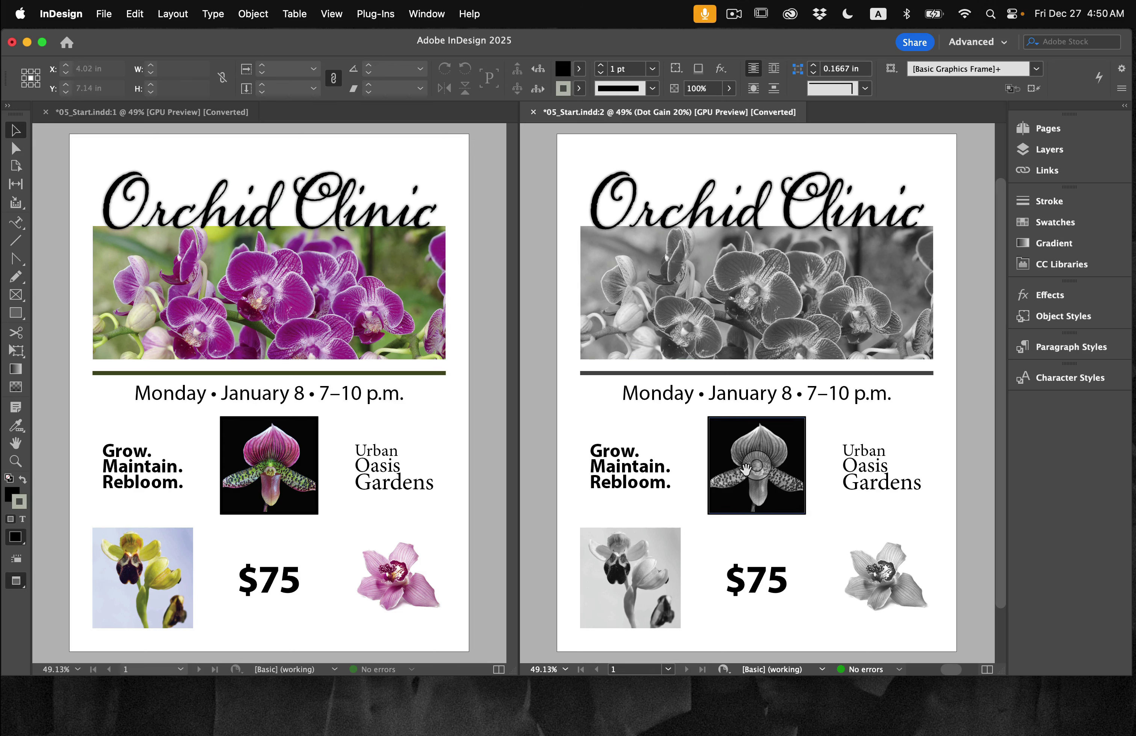
Step: Change the second window's custom proof setup to simulate the S2-TEK TV device
{"action": "left_click", "coordinate": [695, 298]}
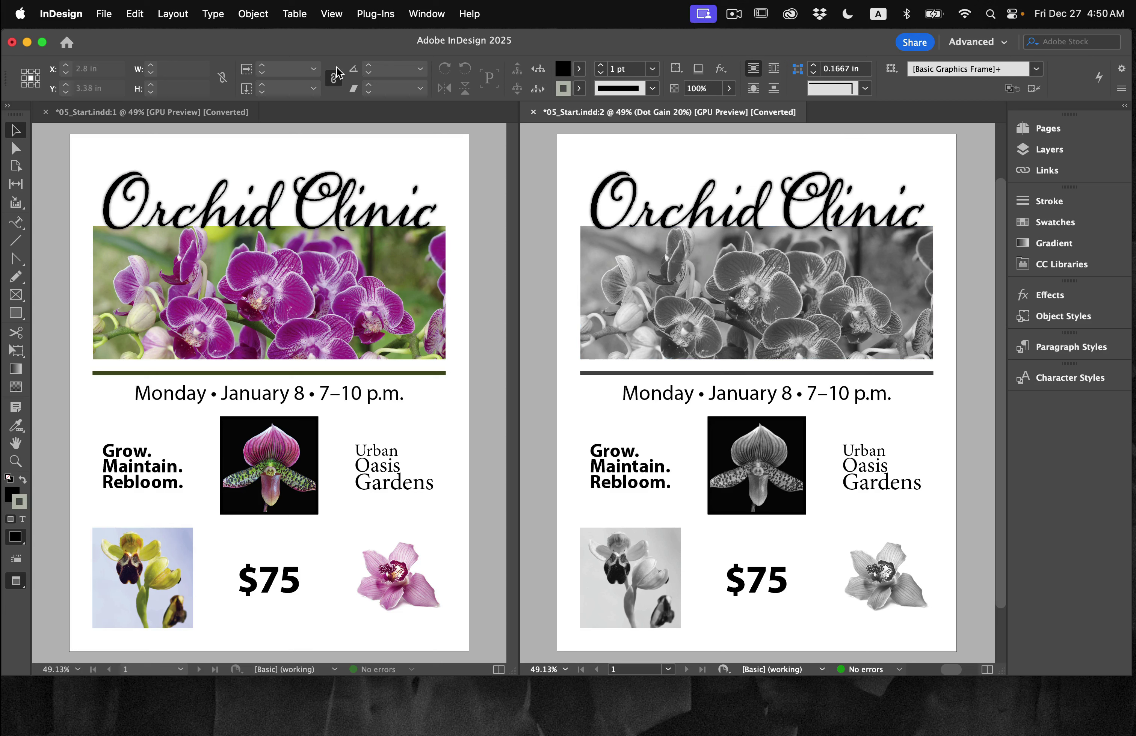
{"action": "left_click", "coordinate": [332, 14]}
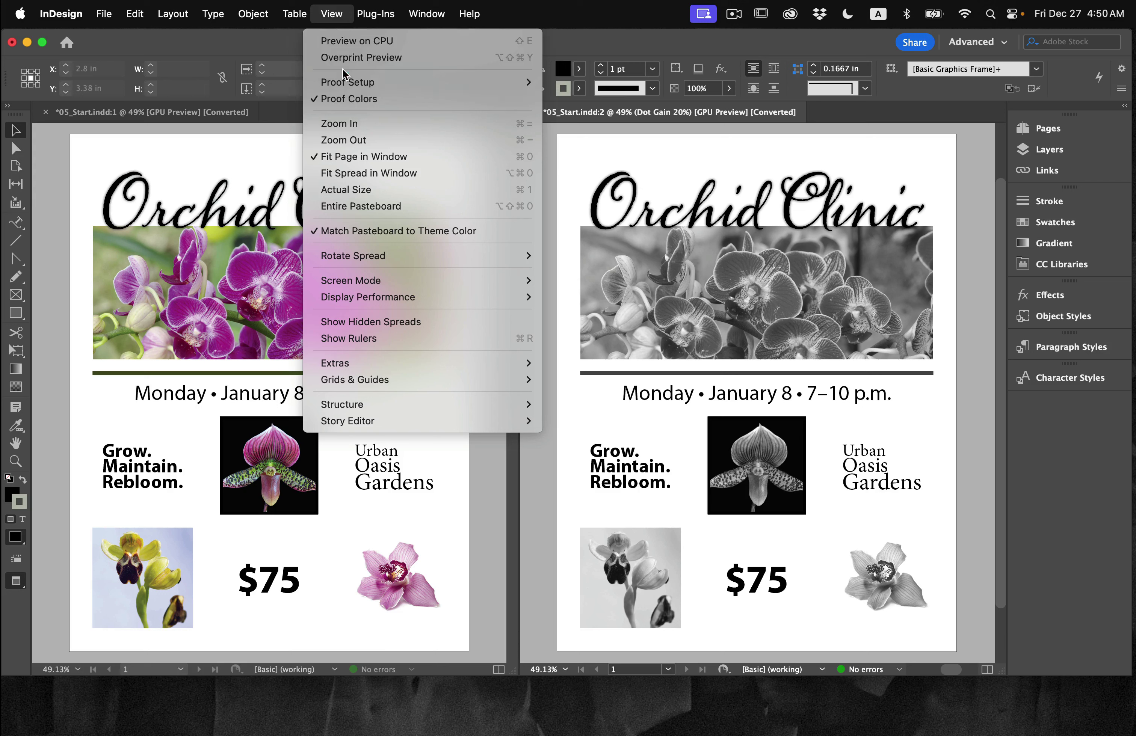
{"action": "mouse_move", "coordinate": [354, 82]}
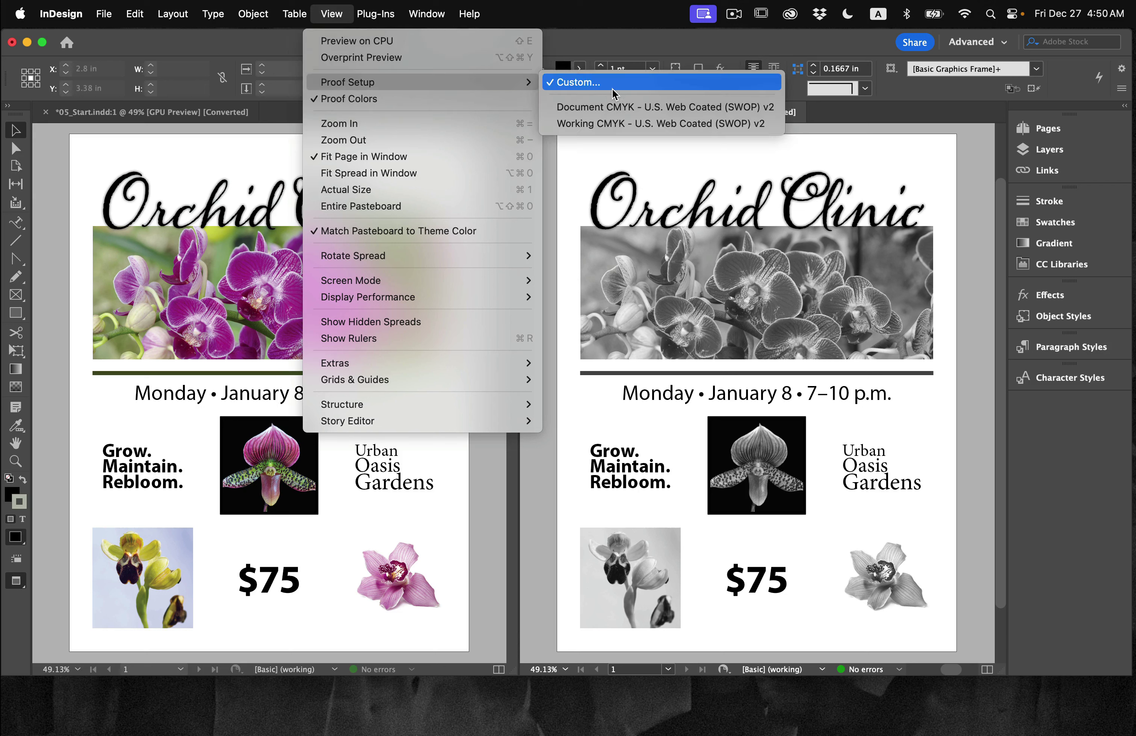
{"action": "left_click", "coordinate": [612, 86]}
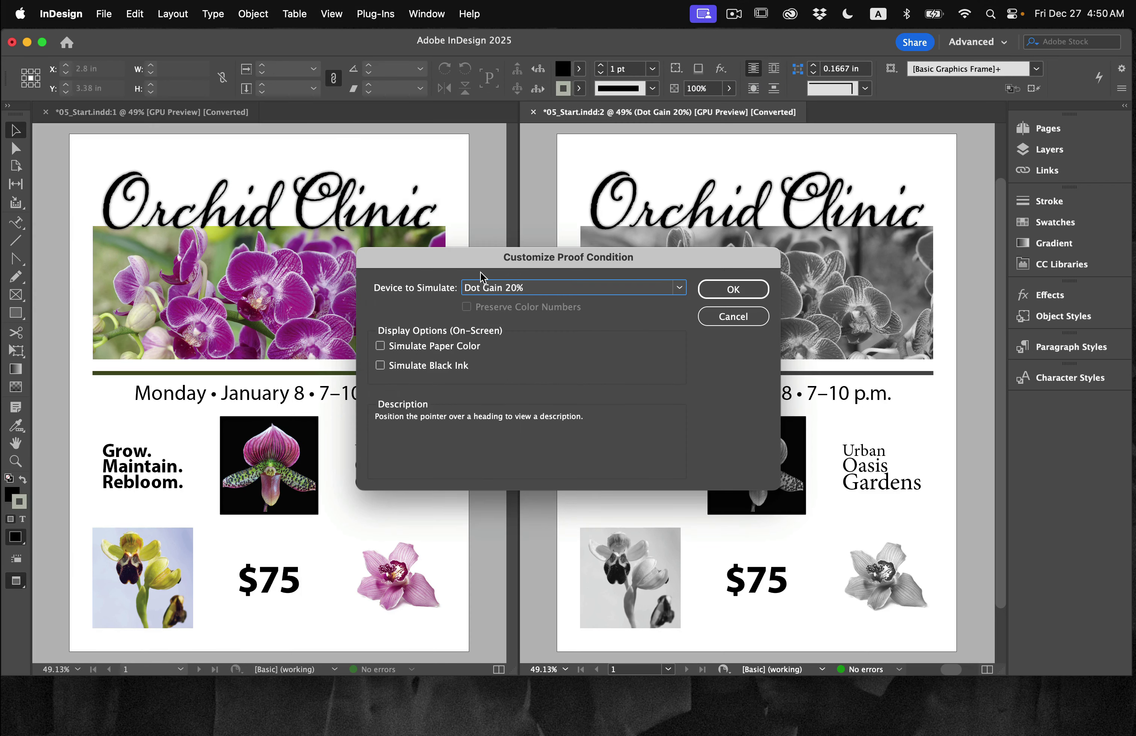
{"action": "left_click", "coordinate": [482, 288]}
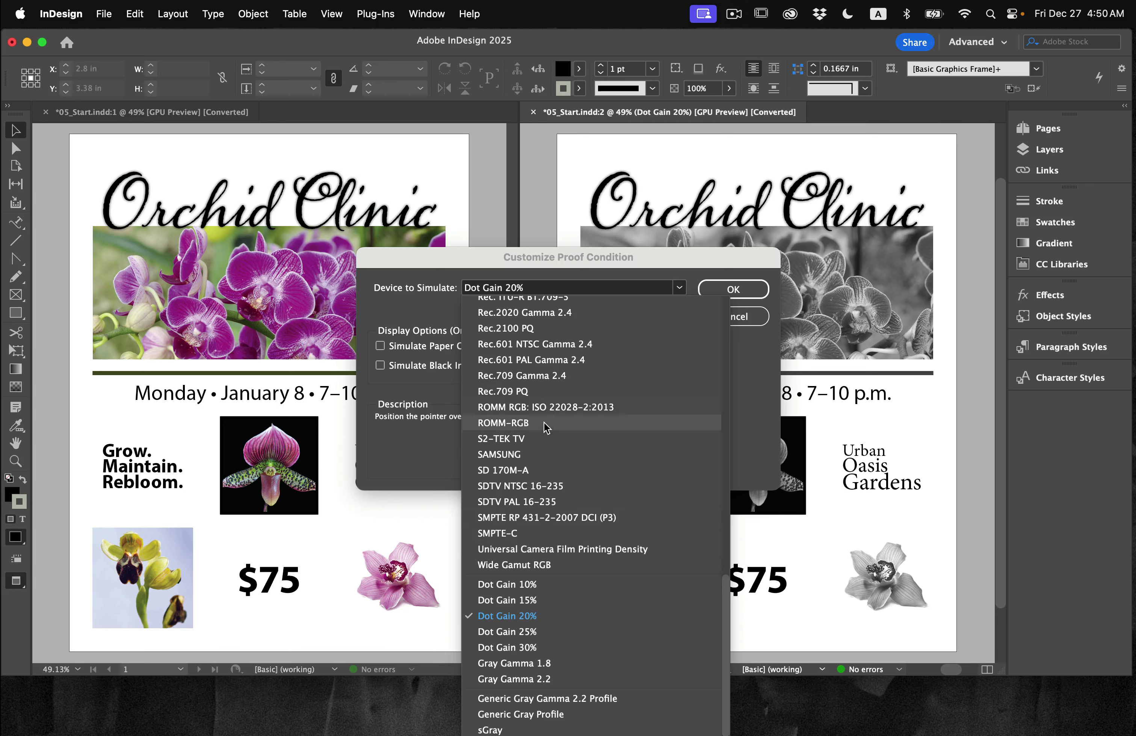
{"action": "left_click", "coordinate": [546, 439]}
{"action": "left_click", "coordinate": [736, 289]}
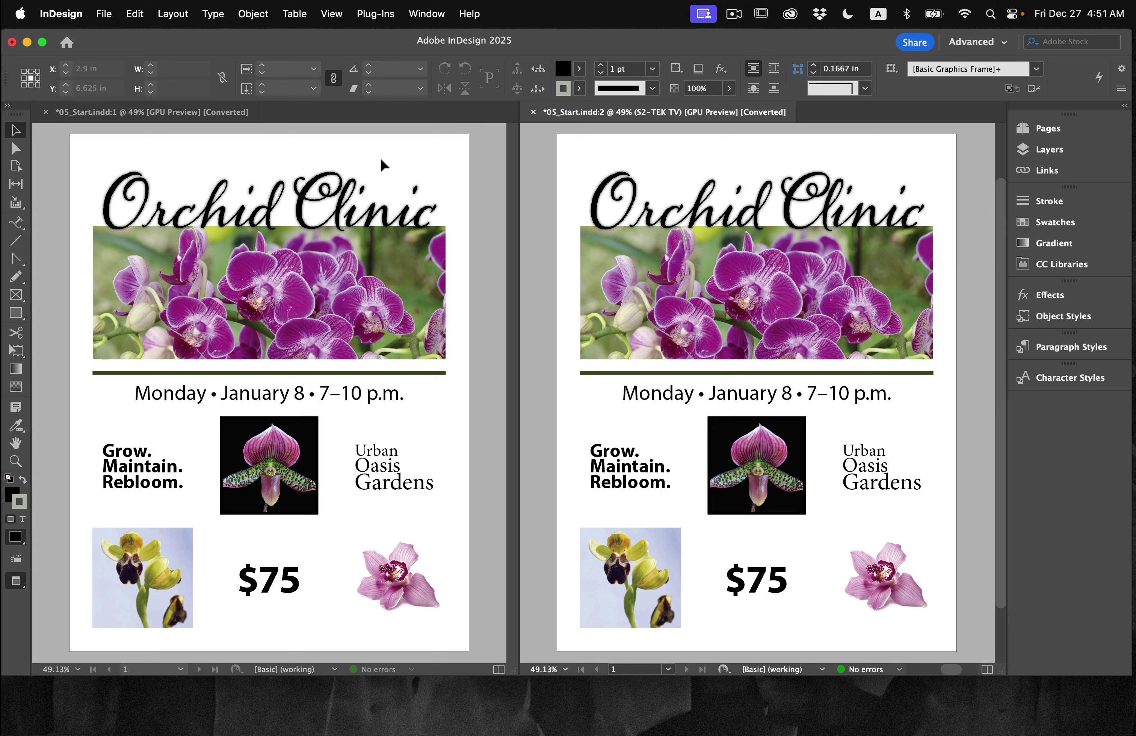
Step: Turn off Proof Colors in the second view of the flyer and close that window
{"action": "left_click", "coordinate": [337, 16]}
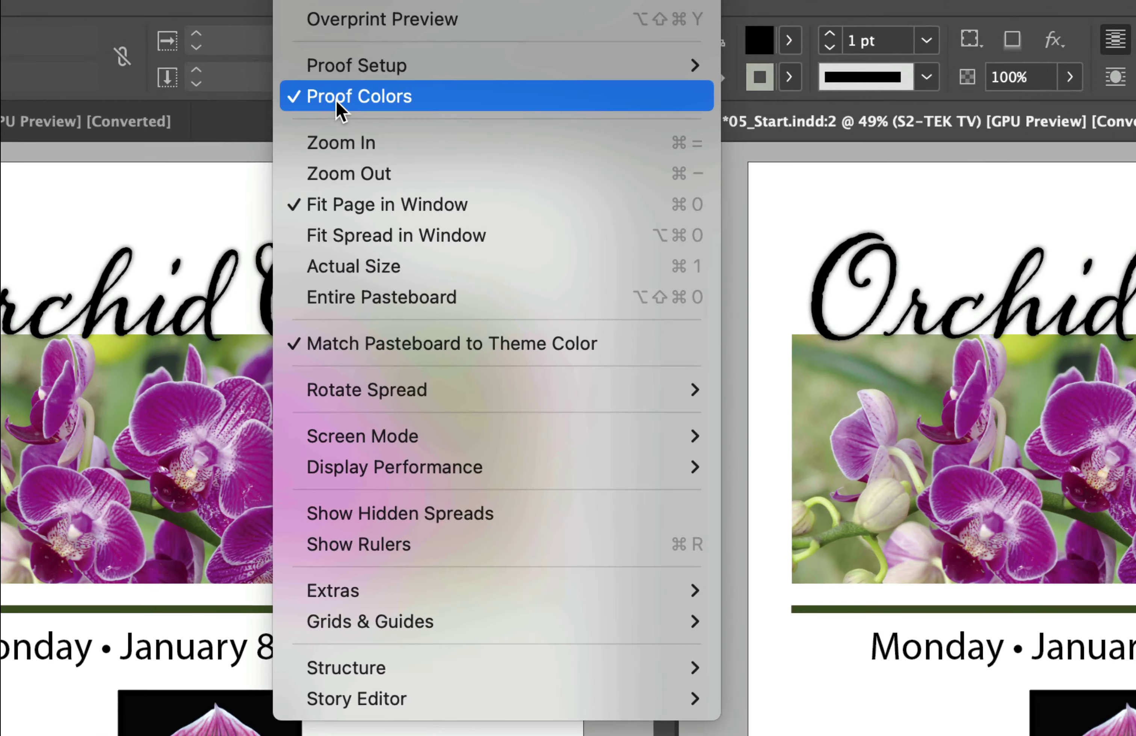
{"action": "left_click", "coordinate": [337, 102]}
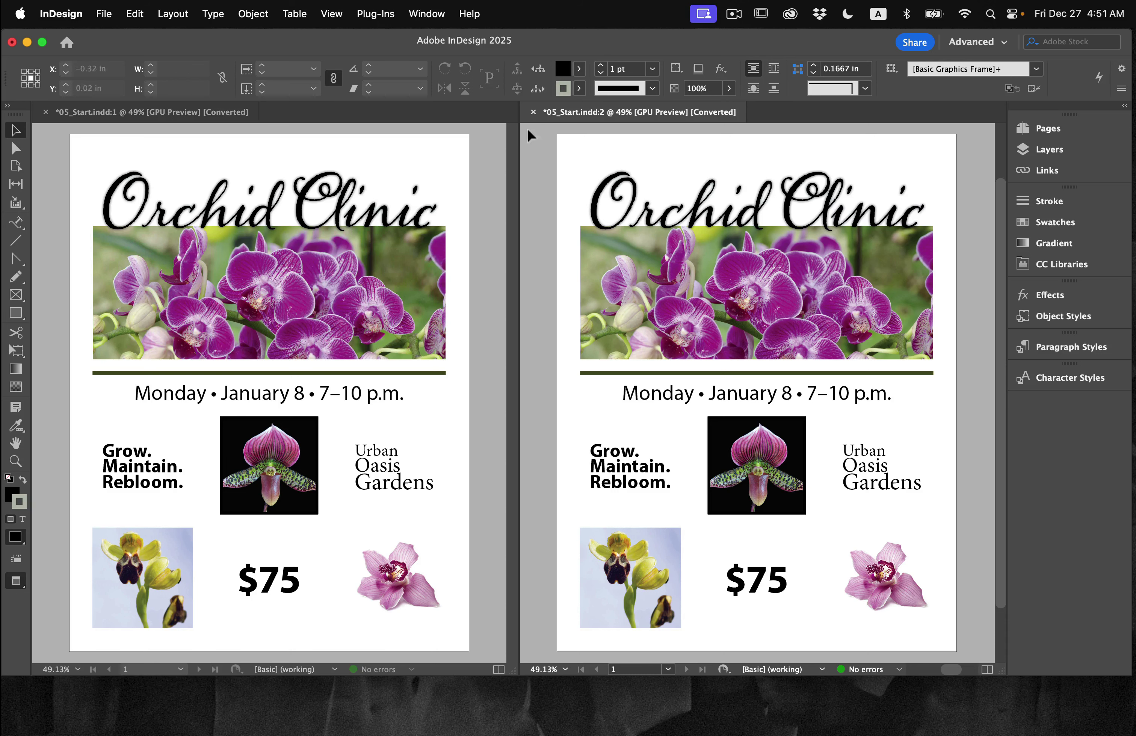
{"action": "left_click", "coordinate": [533, 112]}
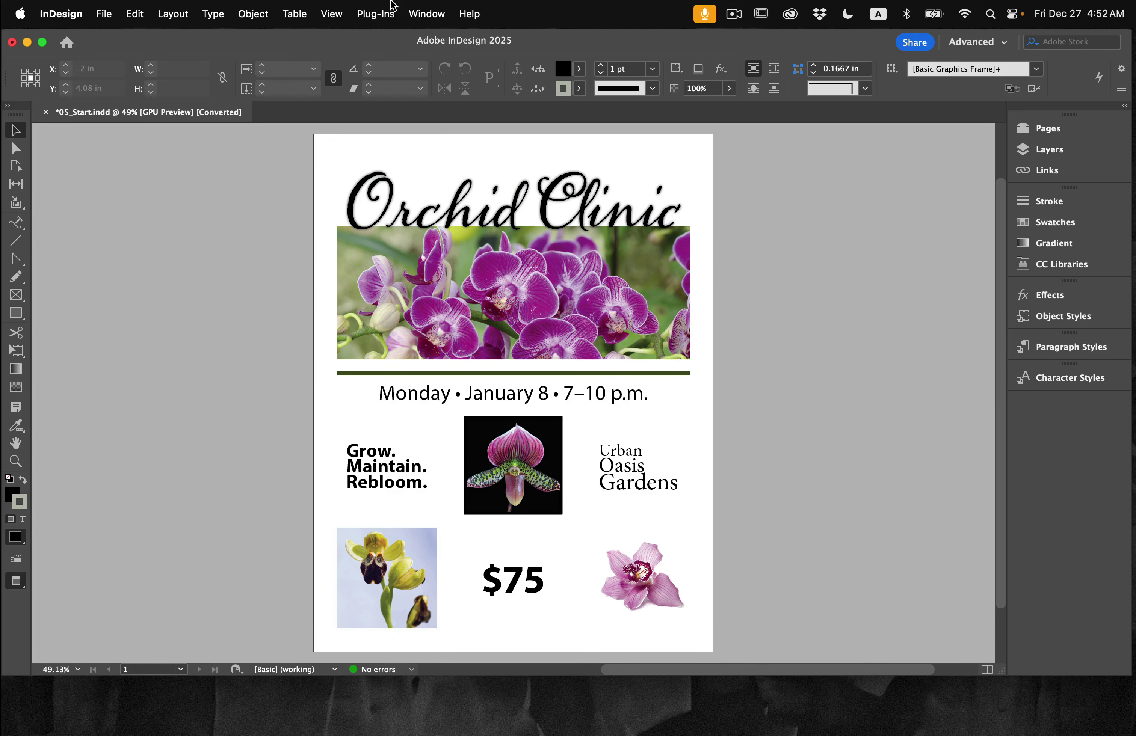
Step: Open the Preflight panel and load Flyer Profile.idpp from the Lesson05 folder into the preflight profiles
{"action": "left_click", "coordinate": [427, 14]}
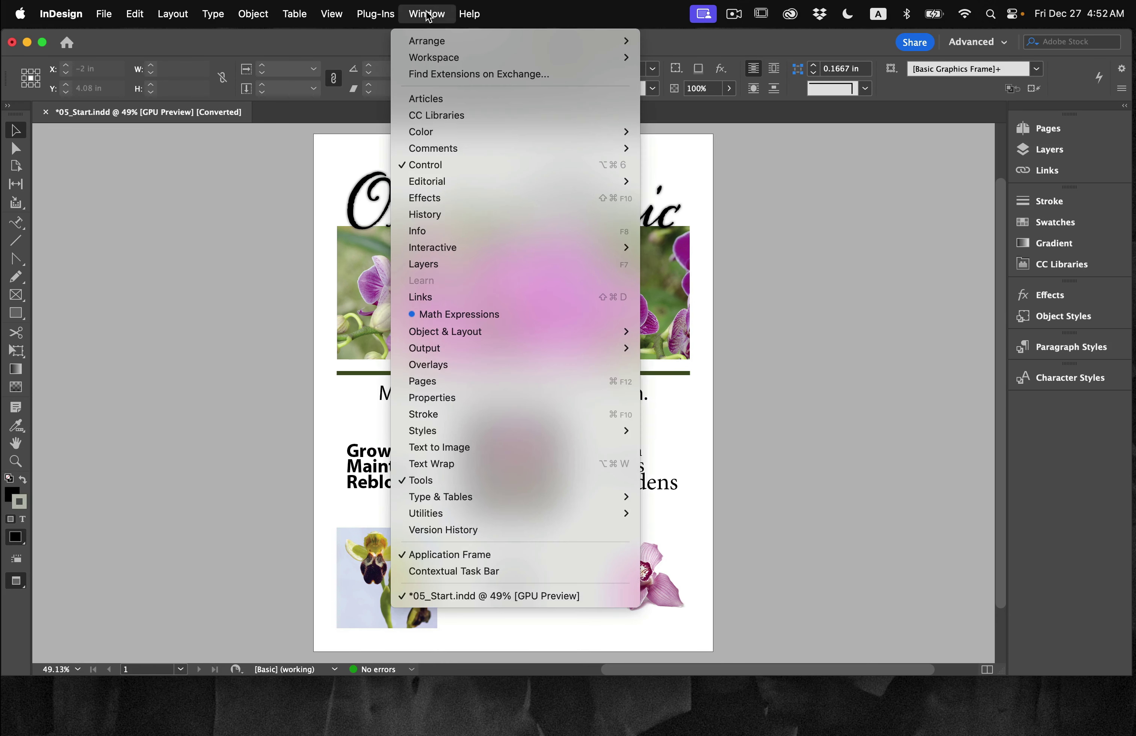
{"action": "mouse_move", "coordinate": [485, 347]}
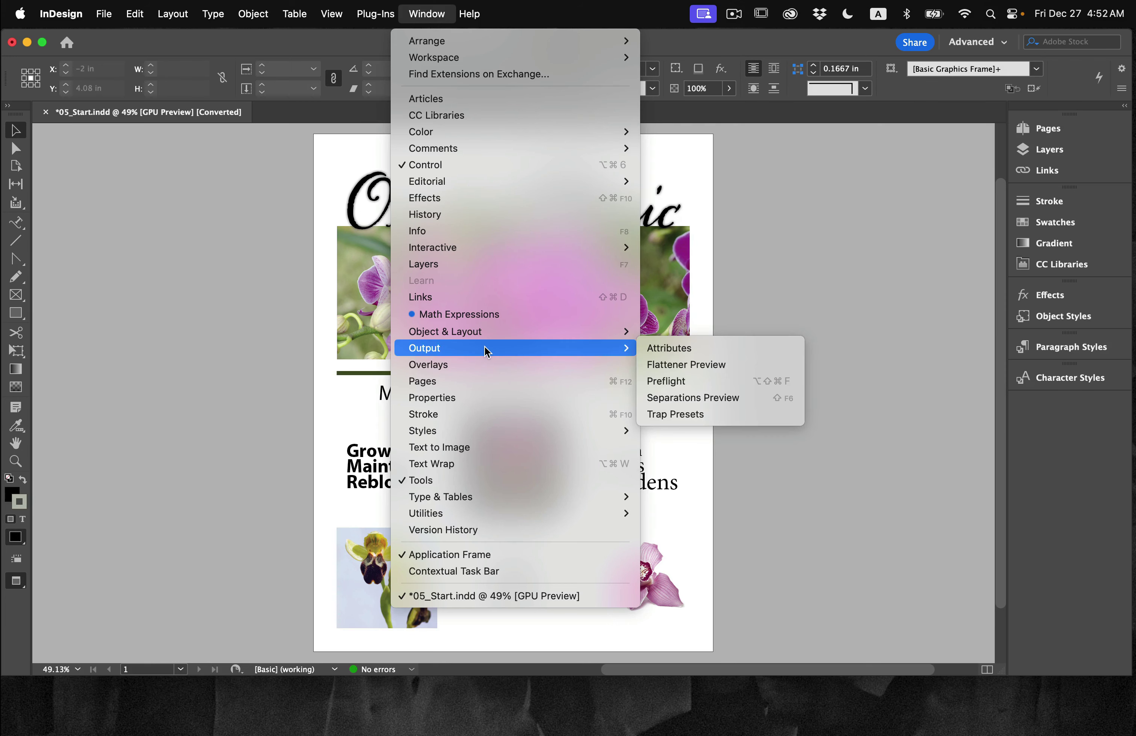
{"action": "left_click", "coordinate": [715, 391]}
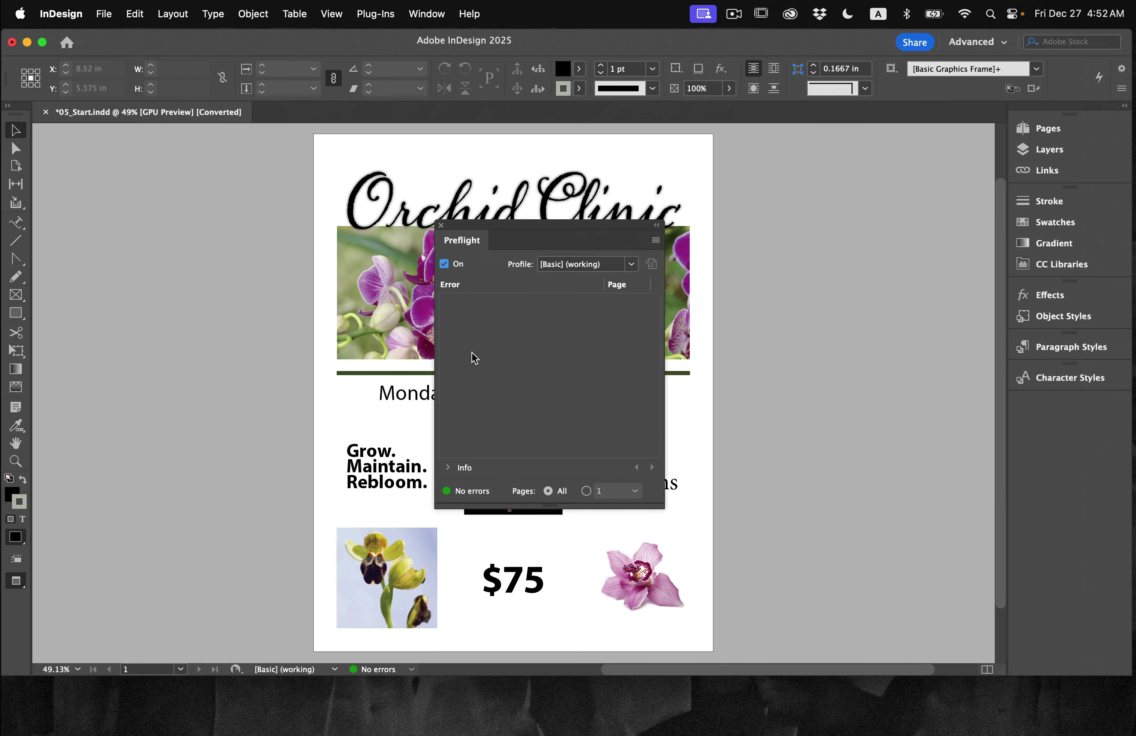
{"action": "left_click", "coordinate": [656, 239]}
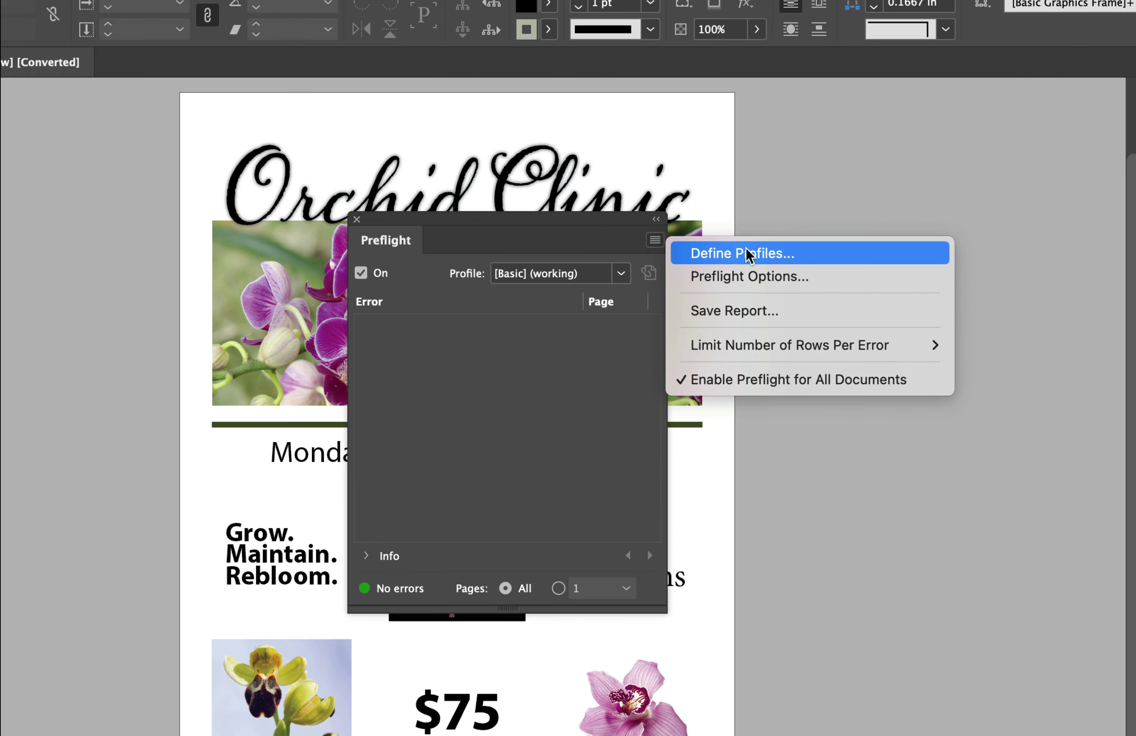
{"action": "left_click", "coordinate": [722, 250]}
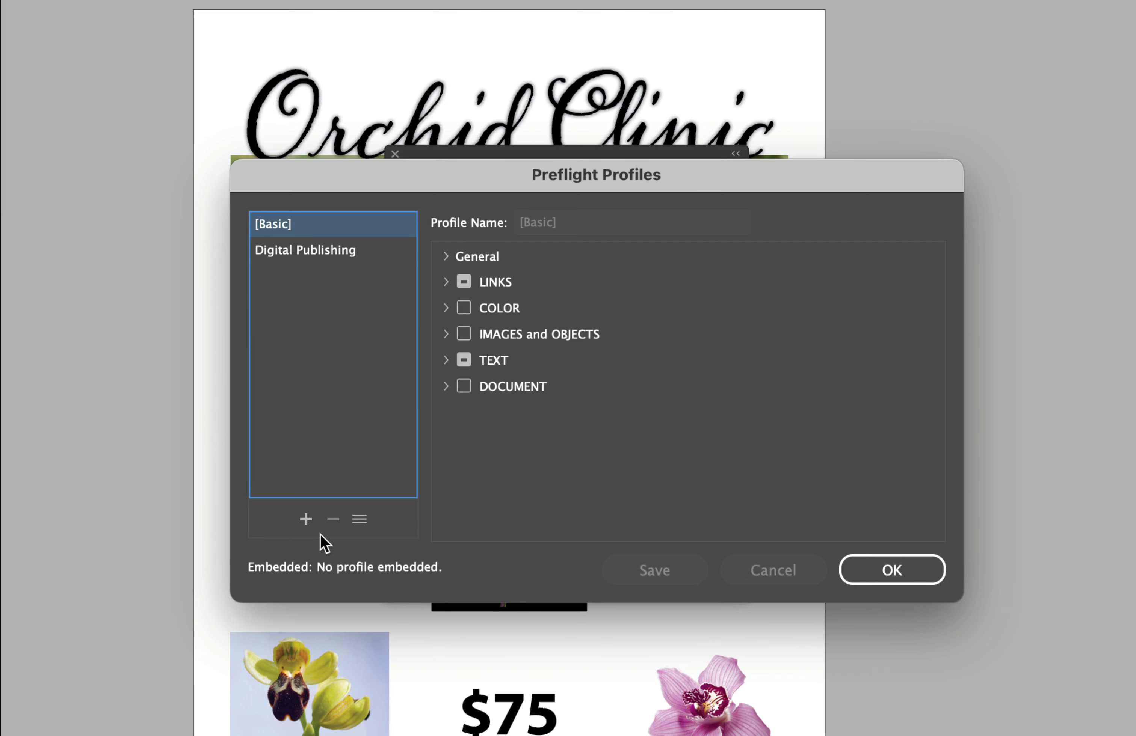
{"action": "left_click", "coordinate": [359, 520]}
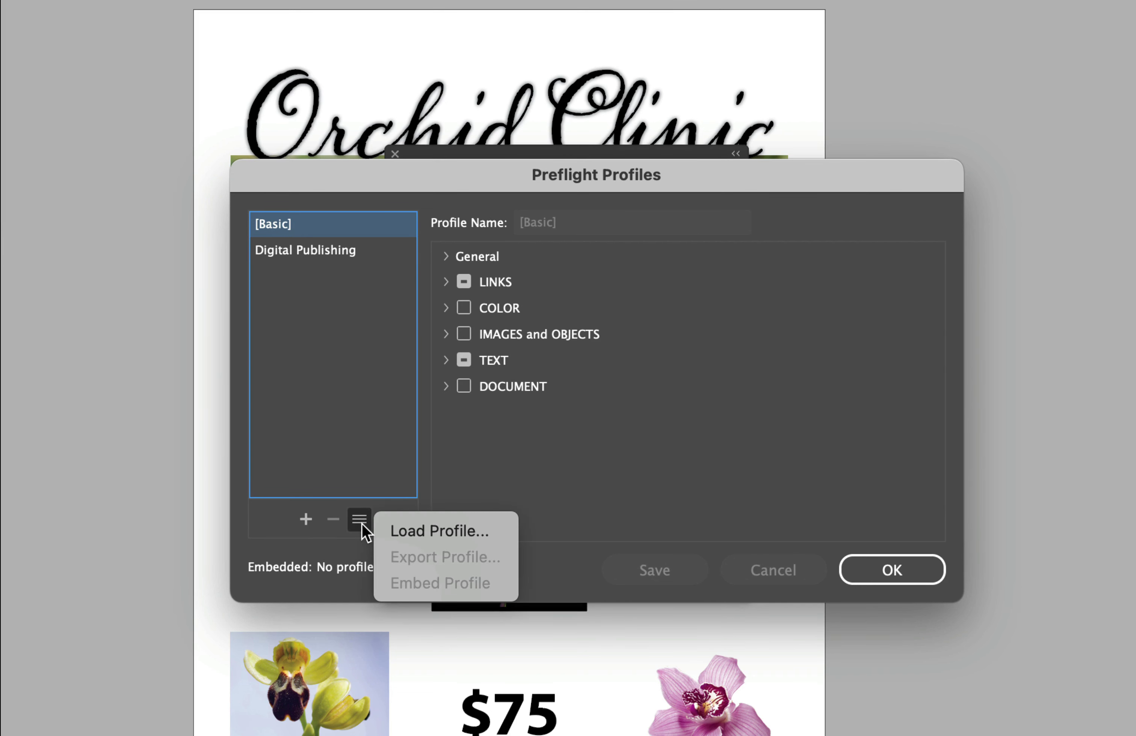
{"action": "left_click", "coordinate": [408, 529]}
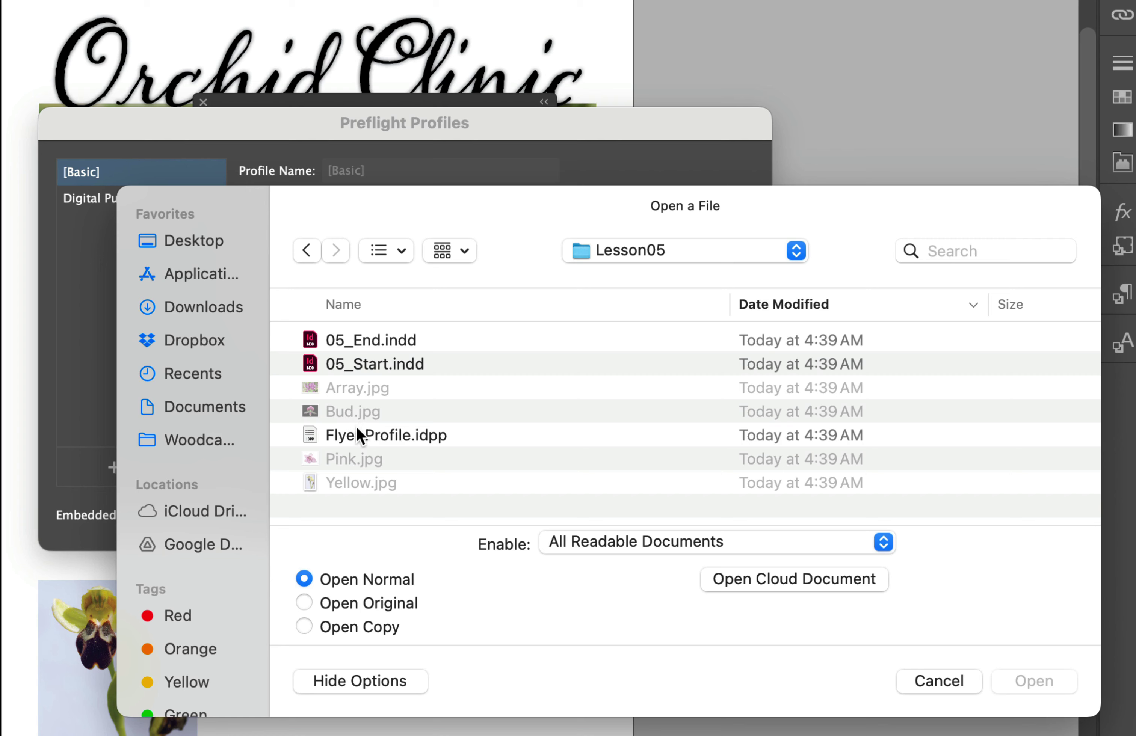
{"action": "left_click", "coordinate": [349, 435]}
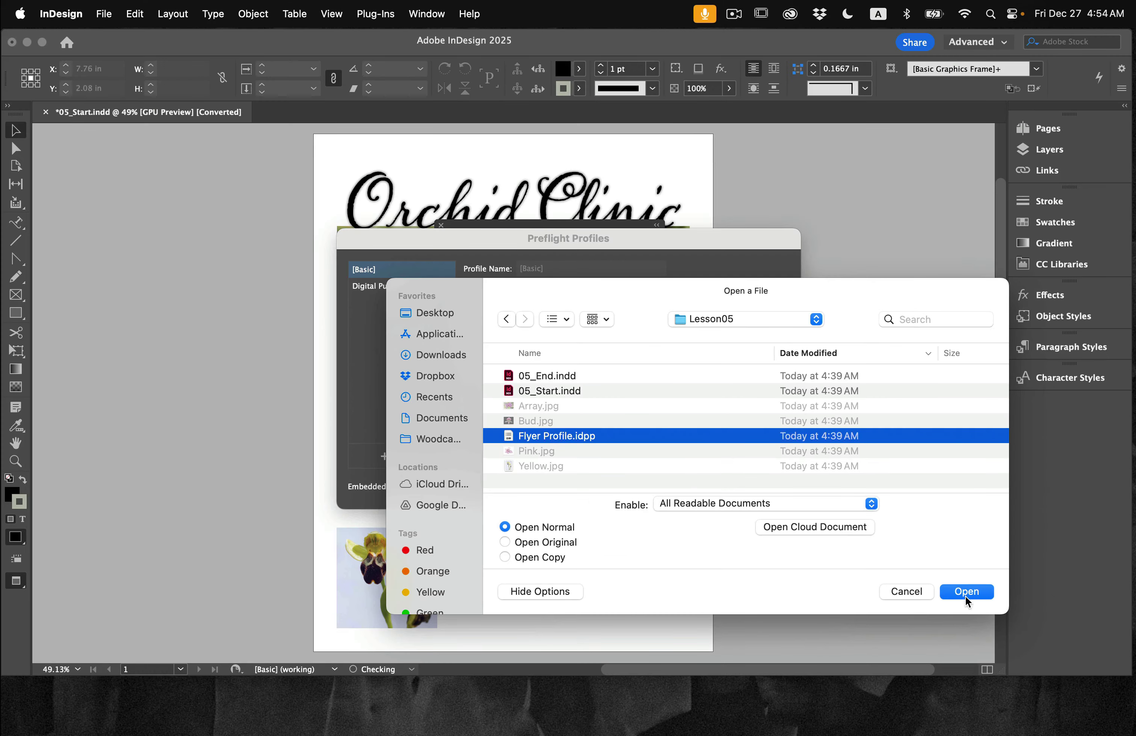
{"action": "left_click", "coordinate": [964, 592]}
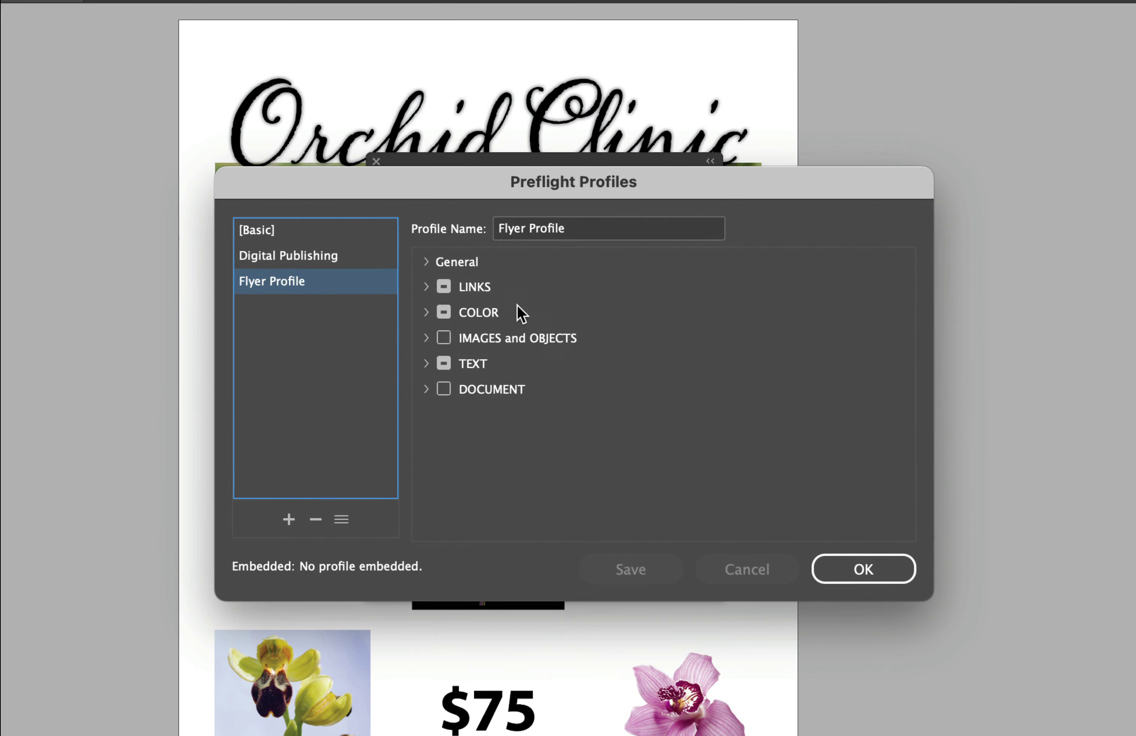
Step: Review the Flyer Profile's General, Links and Color rules, including Color Spaces and Modes Not Allowed, and close the profile definitions
{"action": "left_click", "coordinate": [426, 262]}
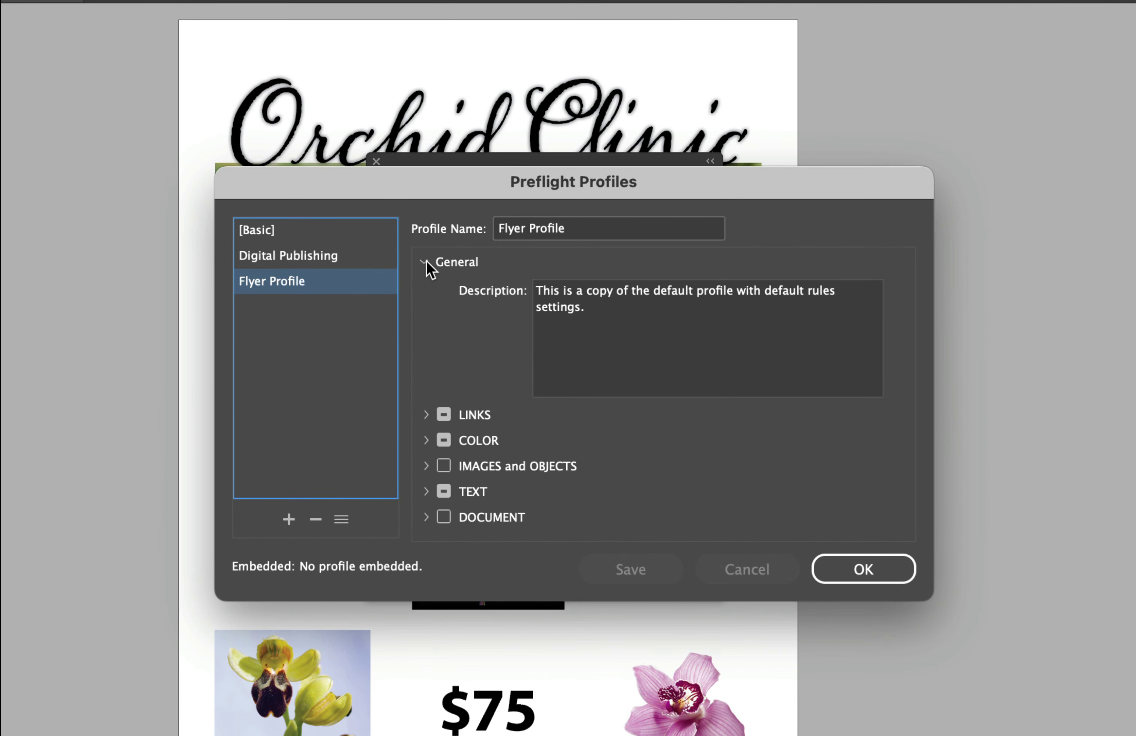
{"action": "left_click", "coordinate": [426, 261]}
{"action": "left_click", "coordinate": [424, 287]}
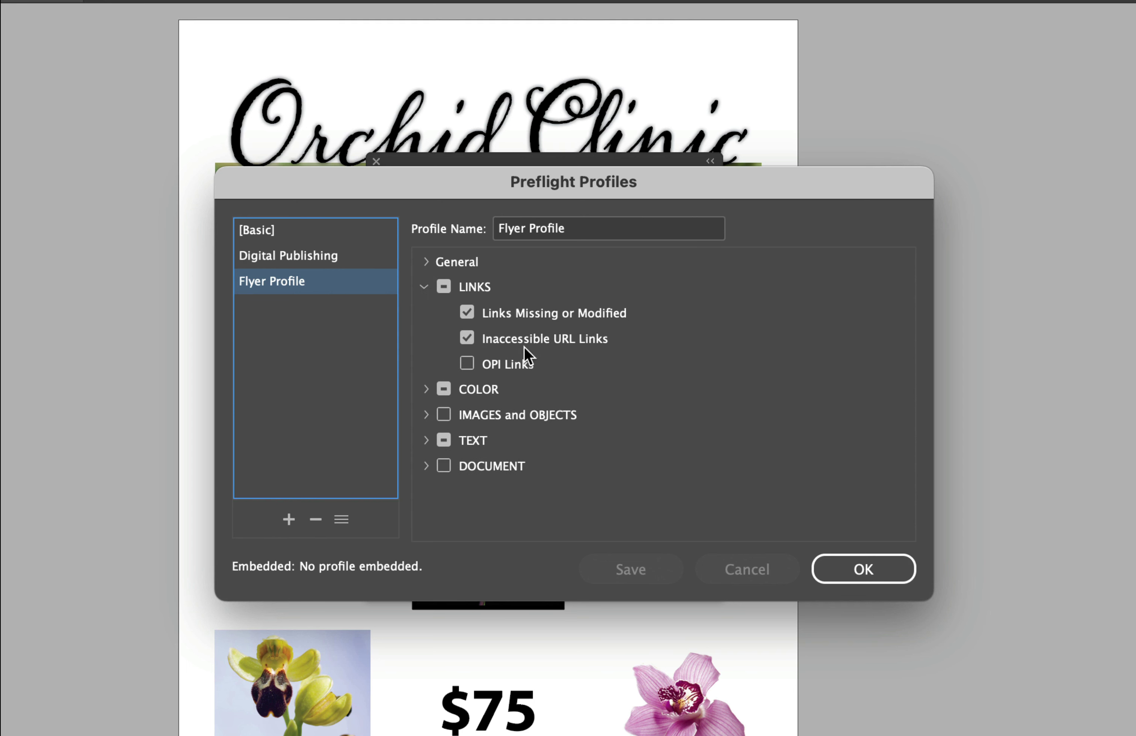
{"action": "left_click", "coordinate": [424, 288]}
{"action": "left_click", "coordinate": [426, 313]}
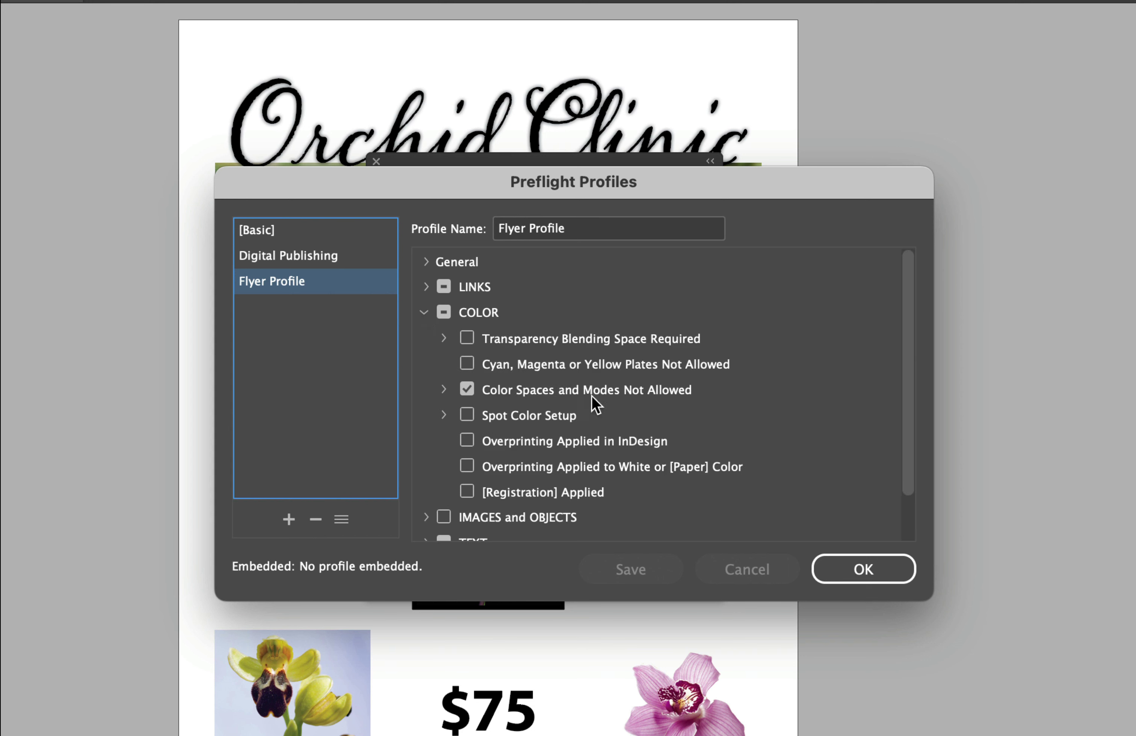
{"action": "left_click", "coordinate": [445, 390]}
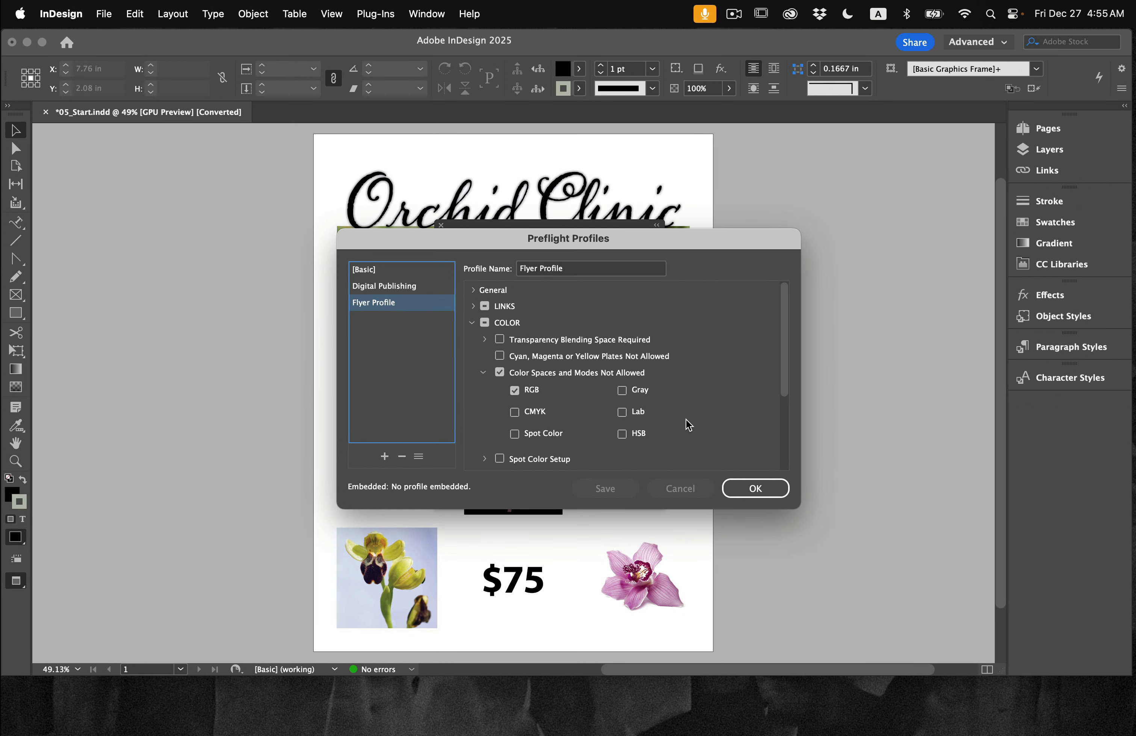
{"action": "left_click", "coordinate": [472, 323]}
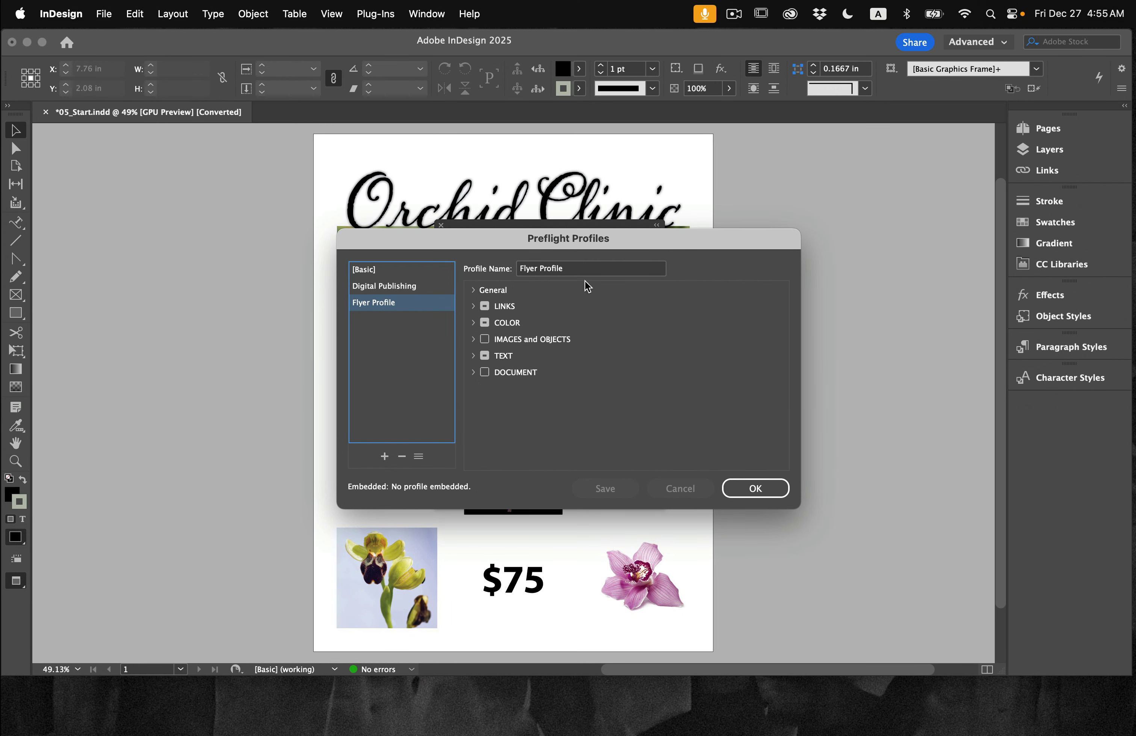
{"action": "left_click", "coordinate": [755, 488]}
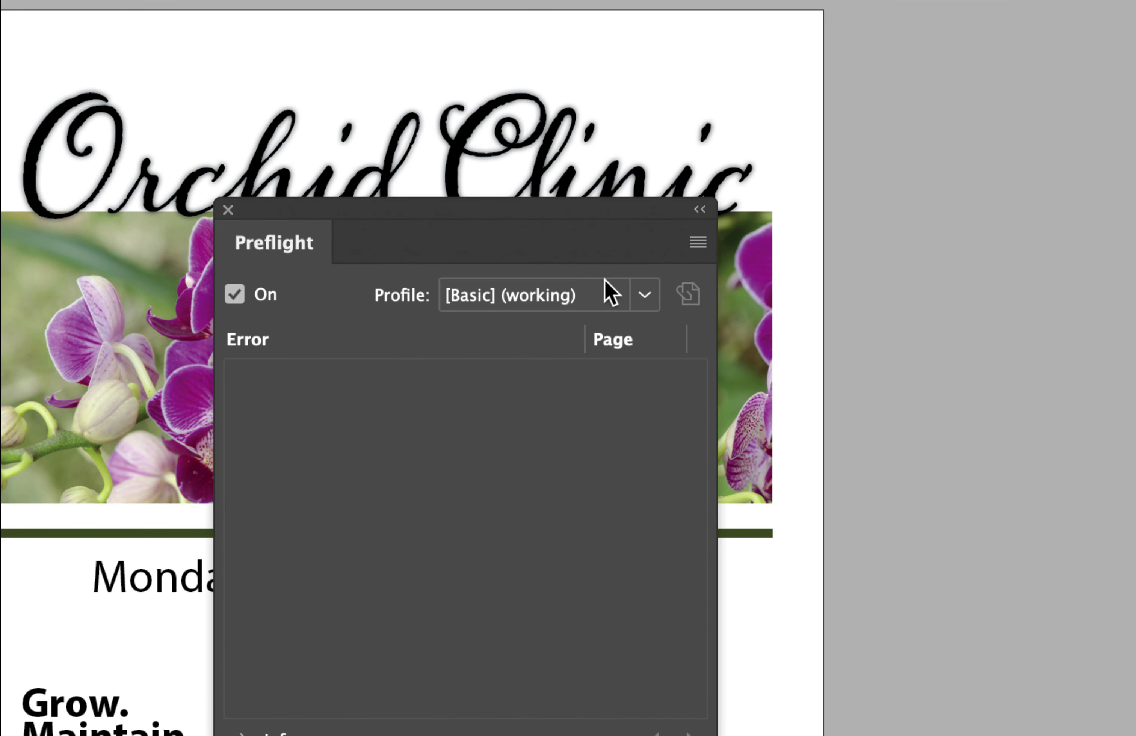
Step: Preflight the flyer with Flyer Profile, select the object listed under the color space error, and move the Preflight panel off the page
{"action": "left_click", "coordinate": [631, 265]}
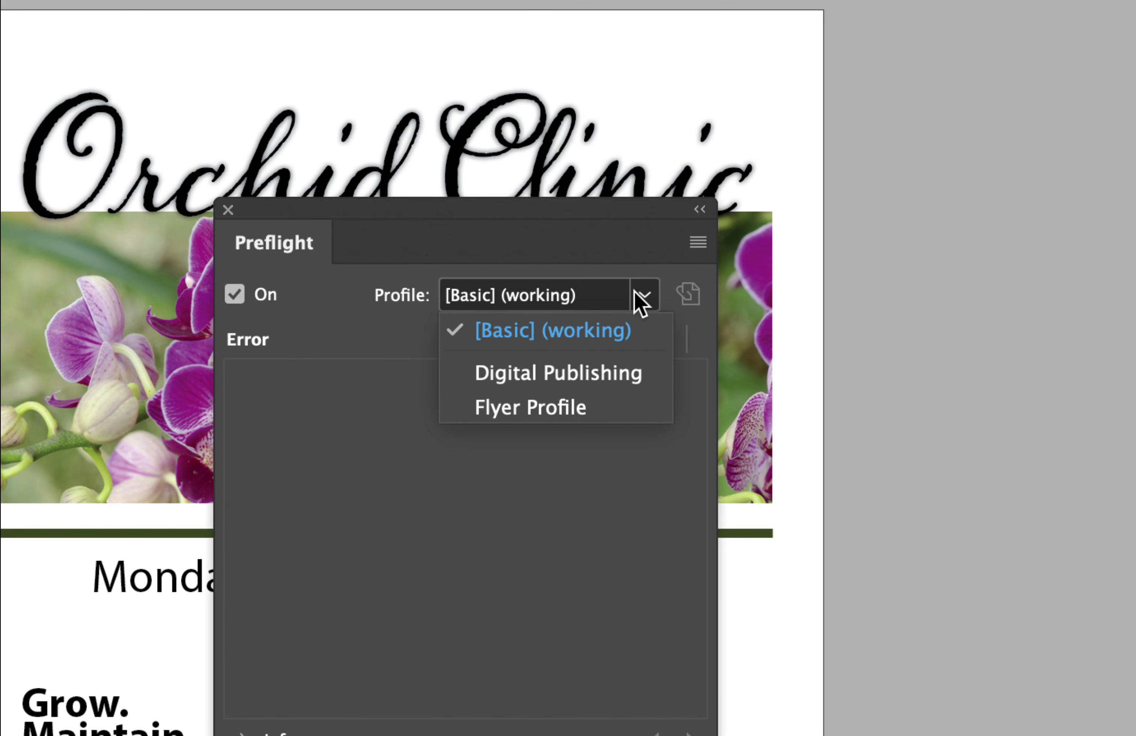
{"action": "left_click", "coordinate": [513, 410]}
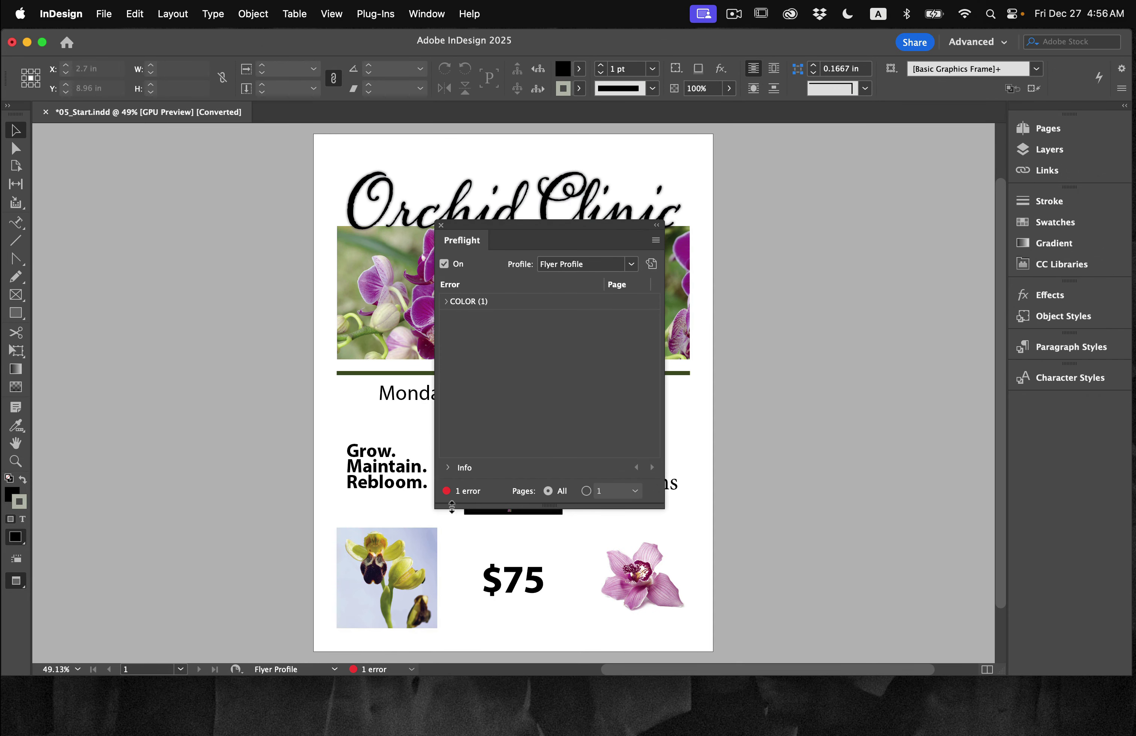
{"action": "left_click", "coordinate": [443, 303]}
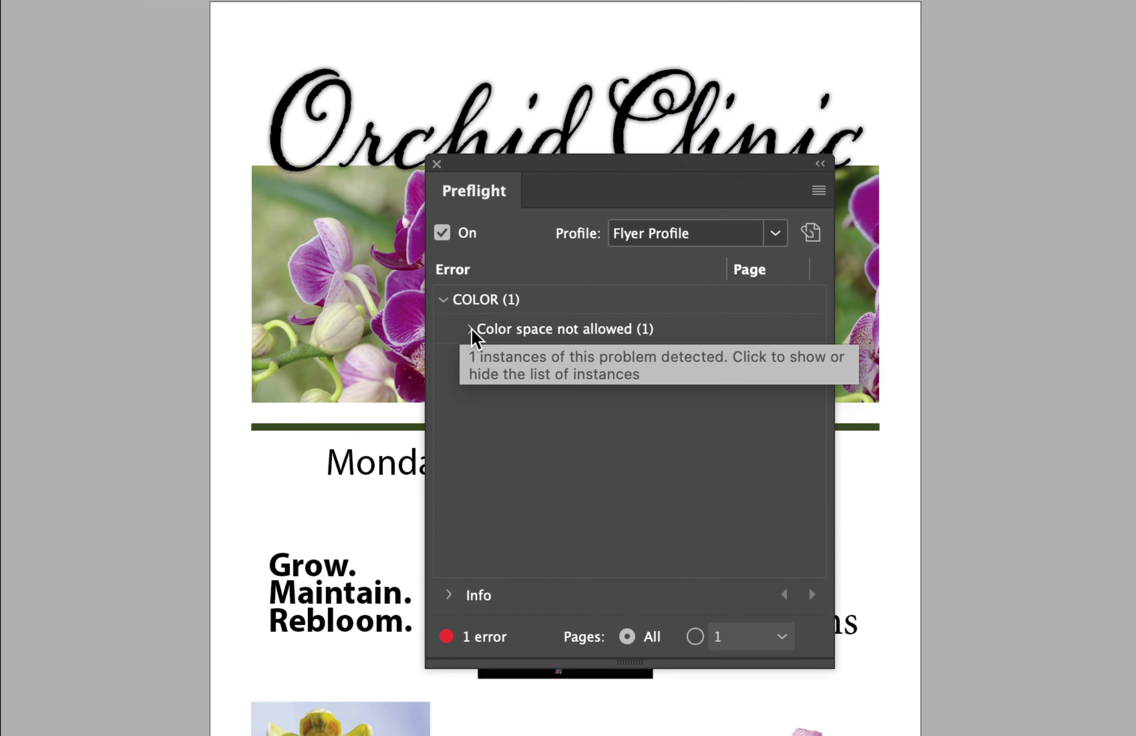
{"action": "left_click", "coordinate": [459, 318]}
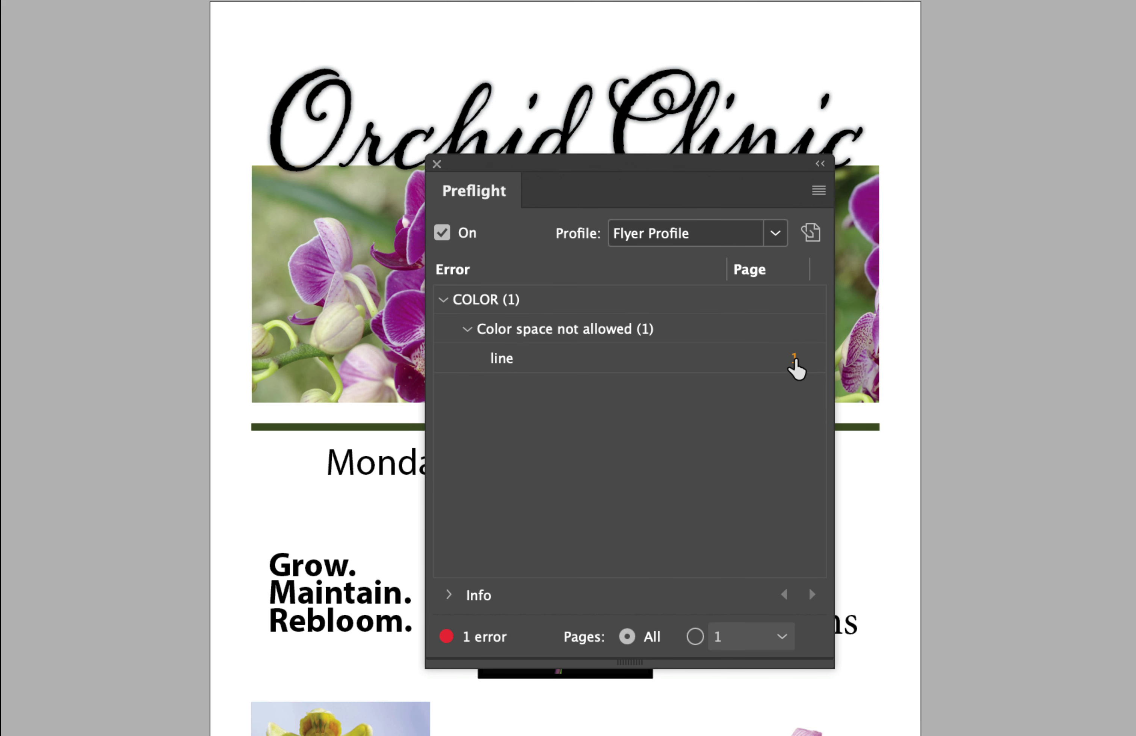
{"action": "left_click", "coordinate": [794, 358]}
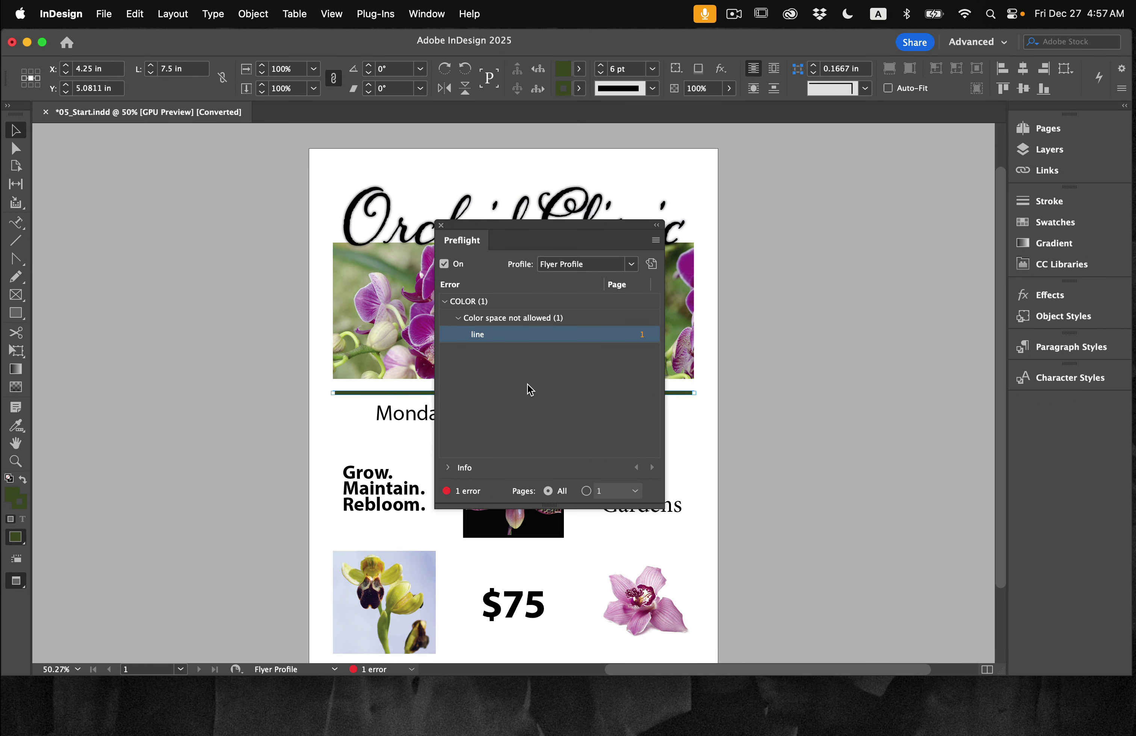
{"action": "left_click_drag", "start_coordinate": [573, 220], "coordinate": [186, 248]}
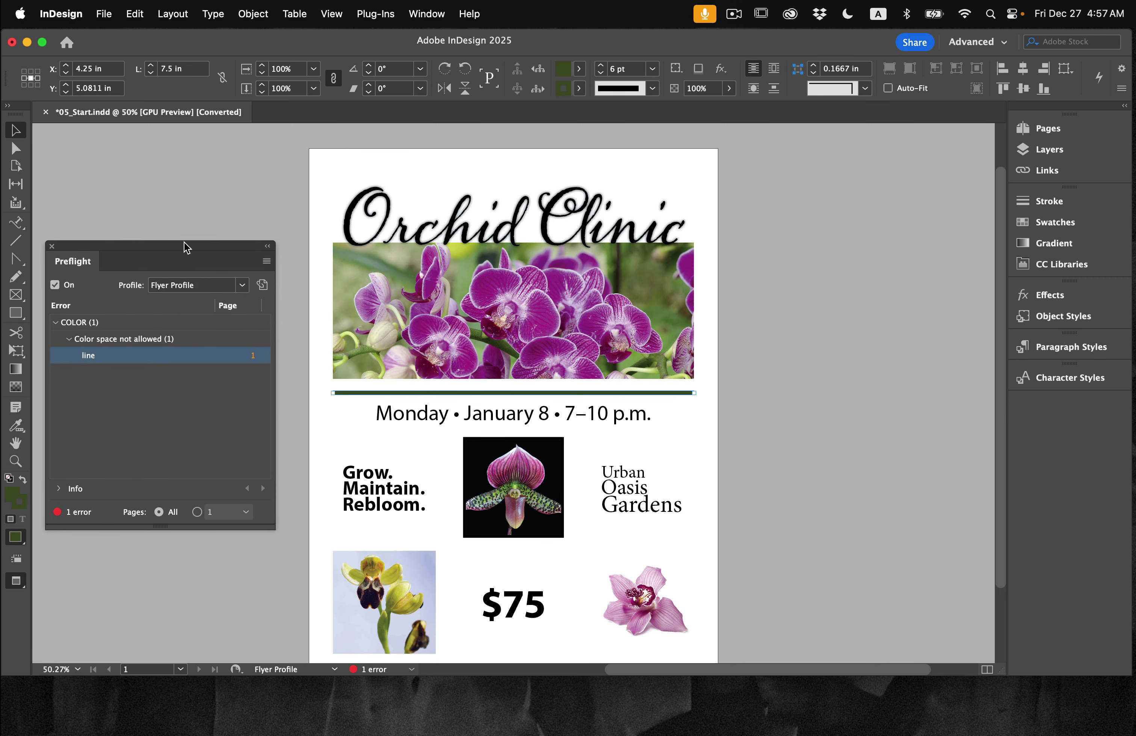
Step: Change the color mode of the Green-Dark swatch to CMYK
{"action": "left_click", "coordinate": [1099, 223]}
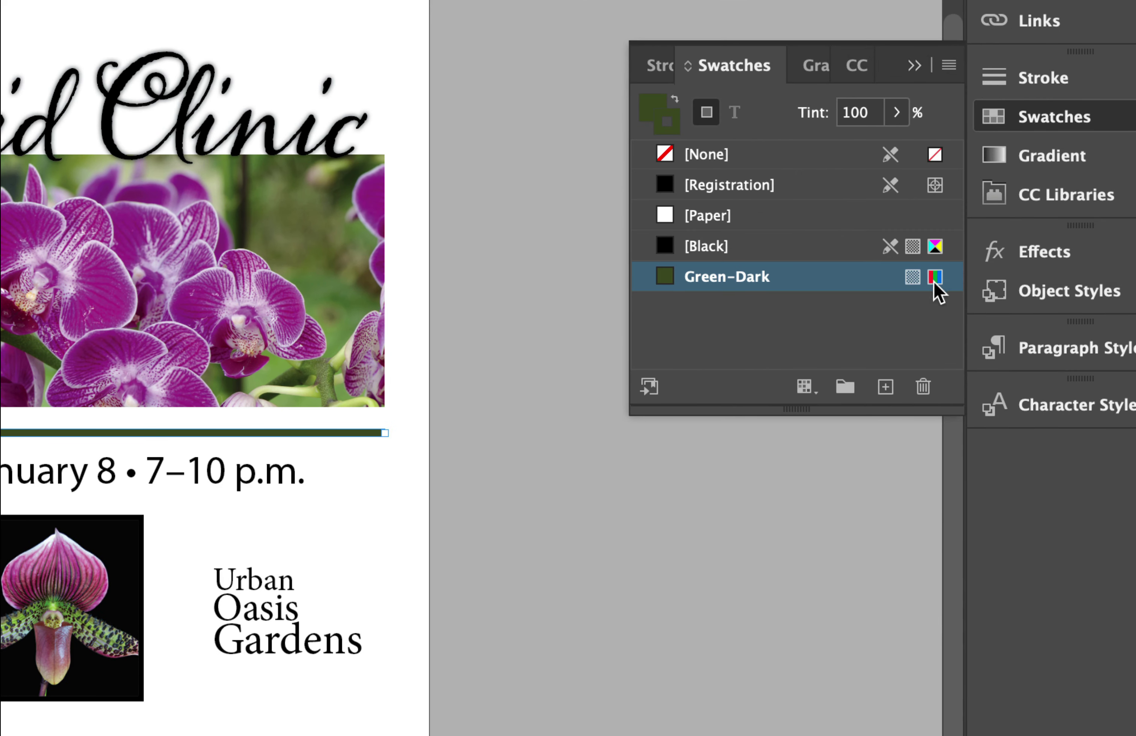
{"action": "mouse_move", "coordinate": [941, 277]}
{"action": "double_click", "coordinate": [745, 277]}
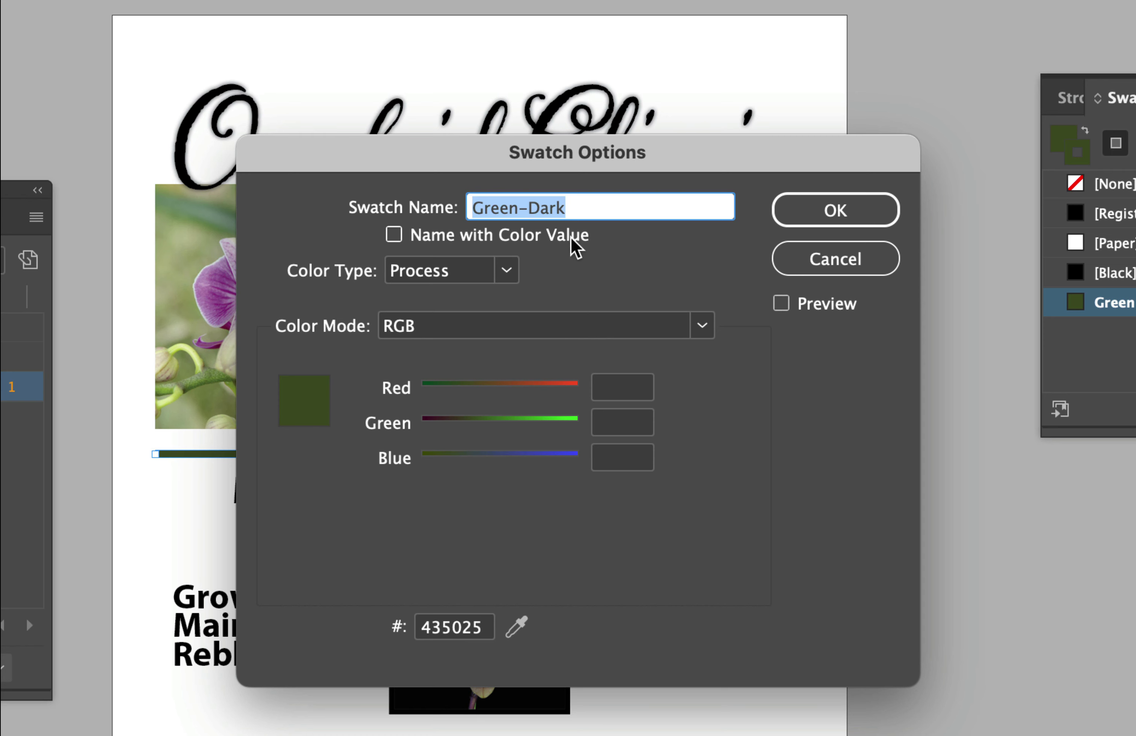
{"action": "left_click", "coordinate": [707, 337]}
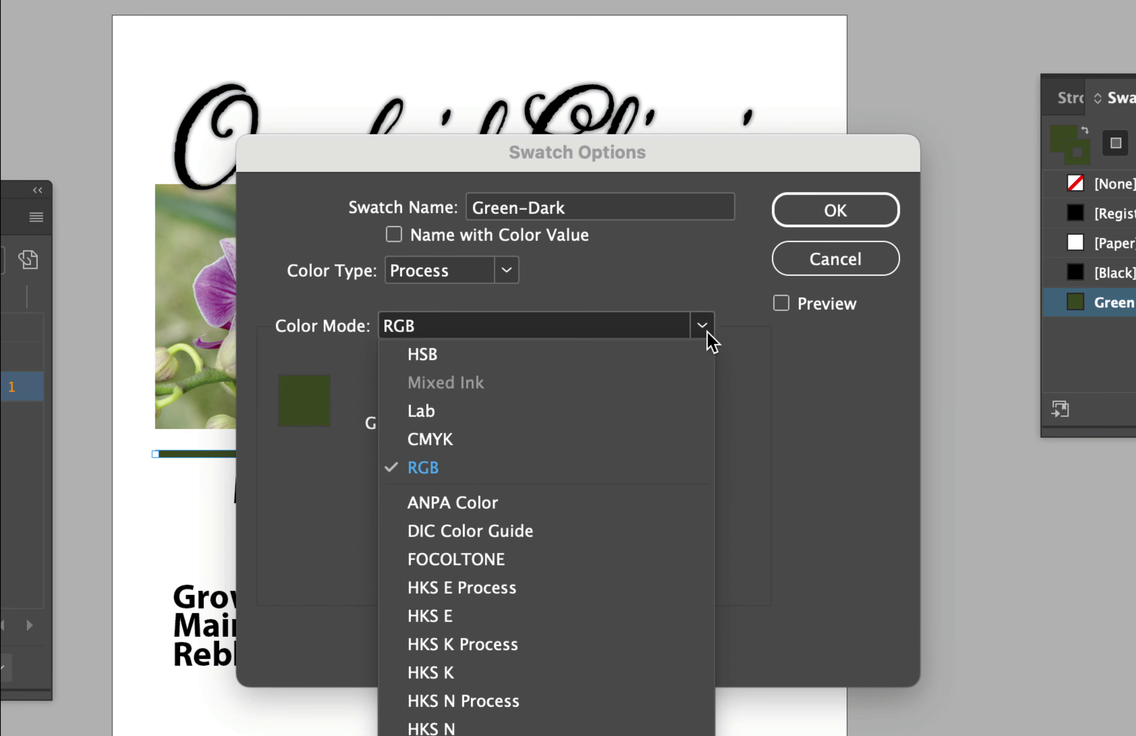
{"action": "left_click", "coordinate": [547, 449]}
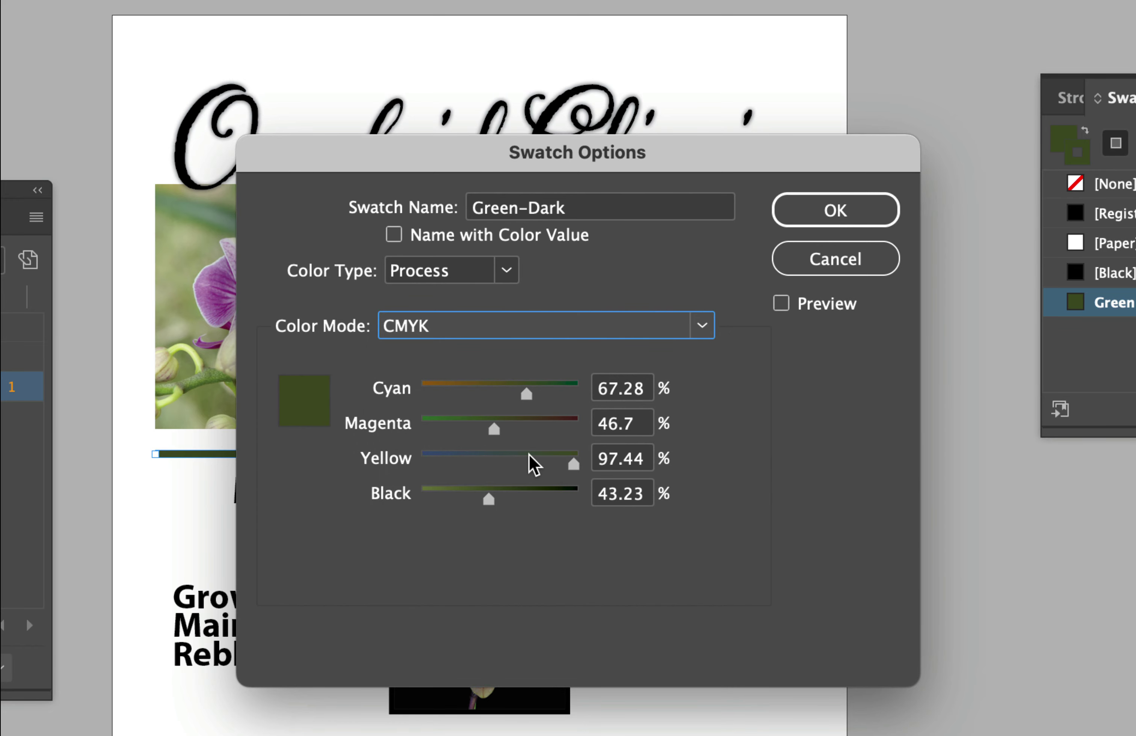
{"action": "left_click", "coordinate": [818, 224]}
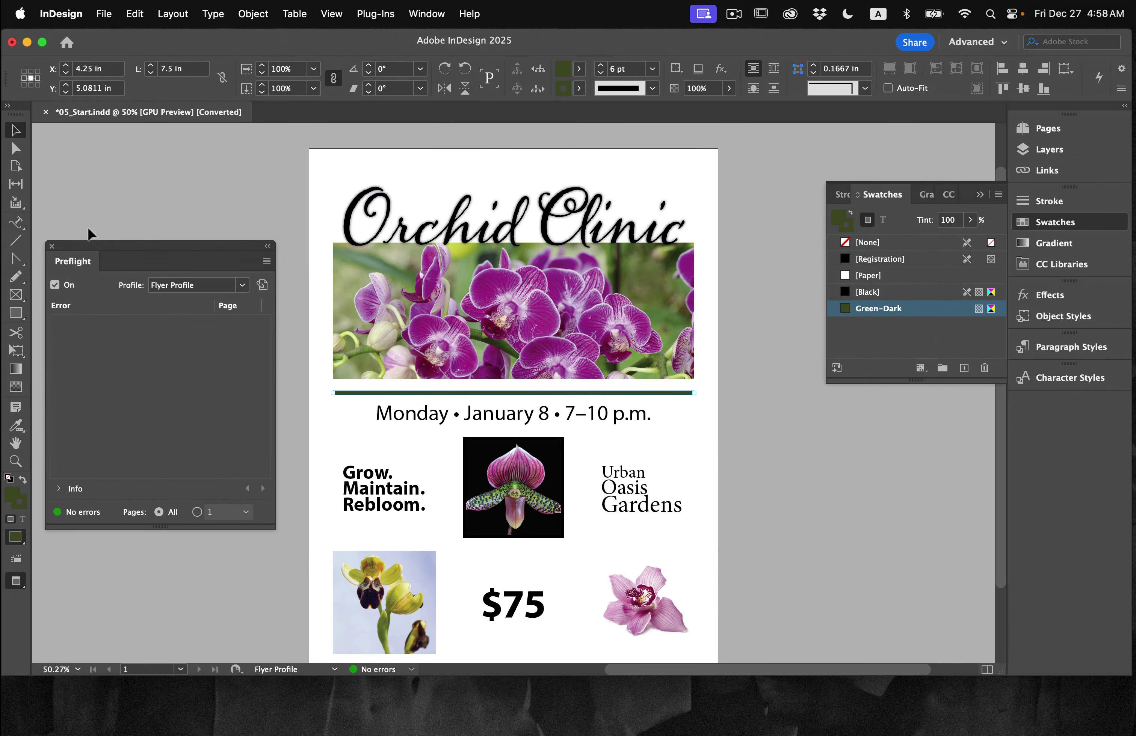
Step: Clear the workspace by closing the Preflight and Swatches panels, and deselect the green line on the flyer
{"action": "left_click", "coordinate": [53, 246]}
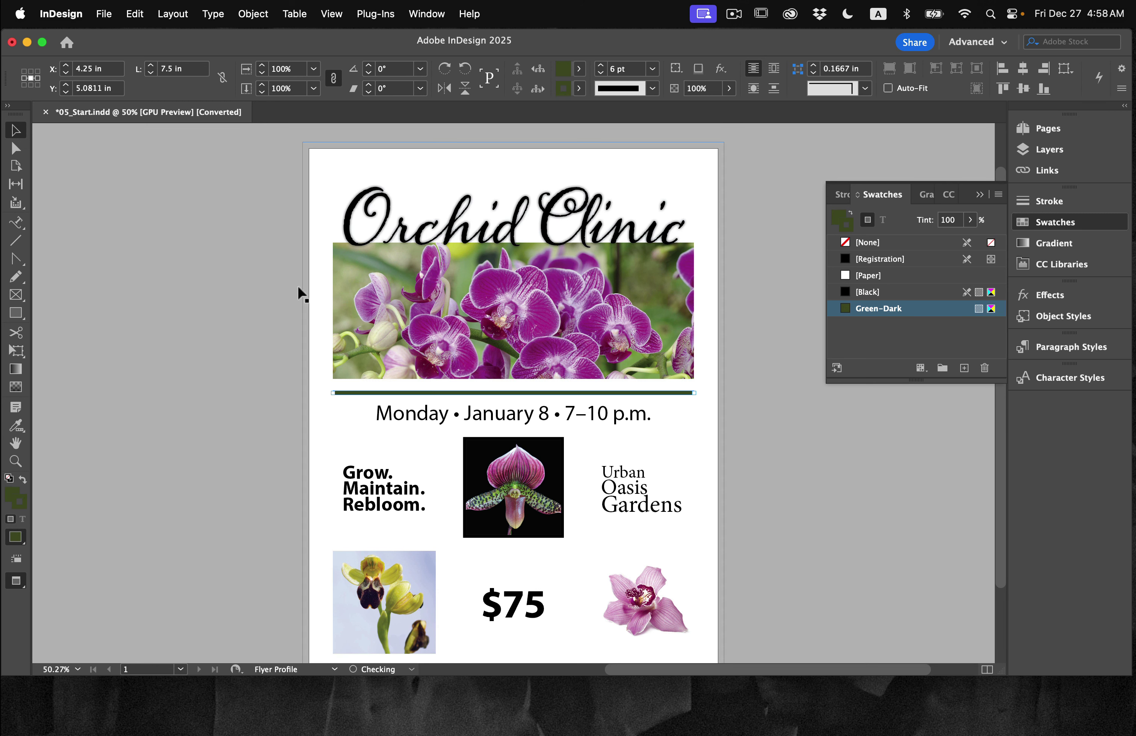
{"action": "left_click", "coordinate": [1054, 223]}
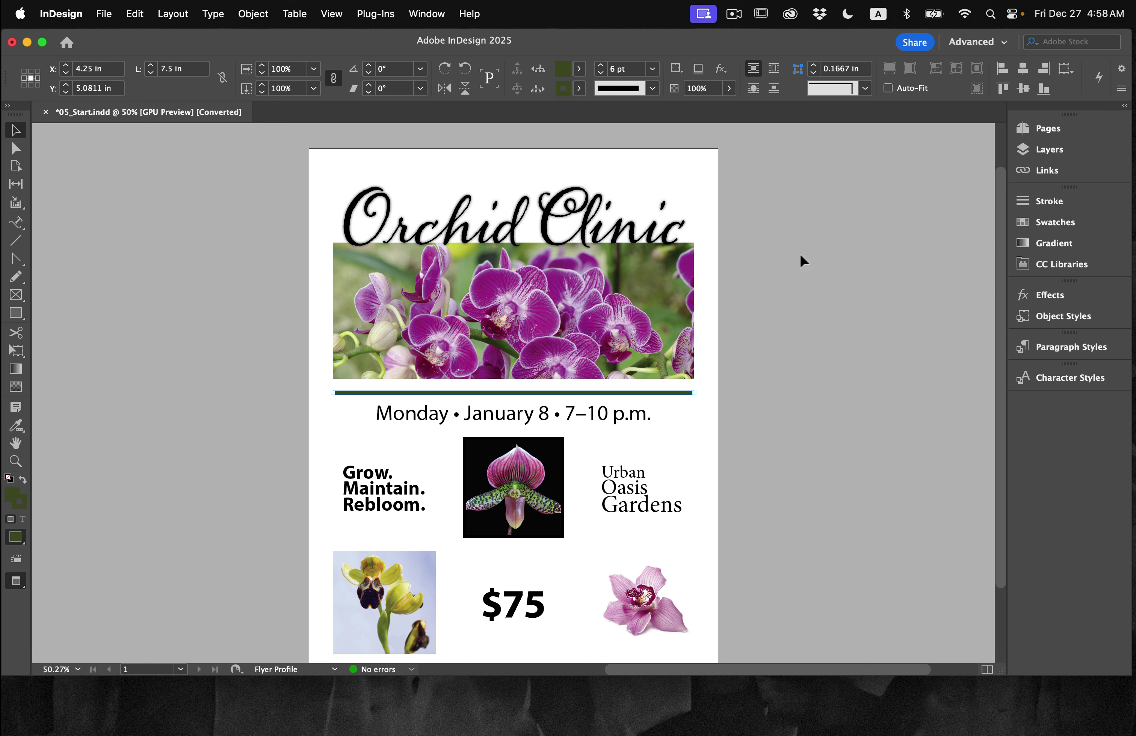
{"action": "left_click", "coordinate": [761, 292]}
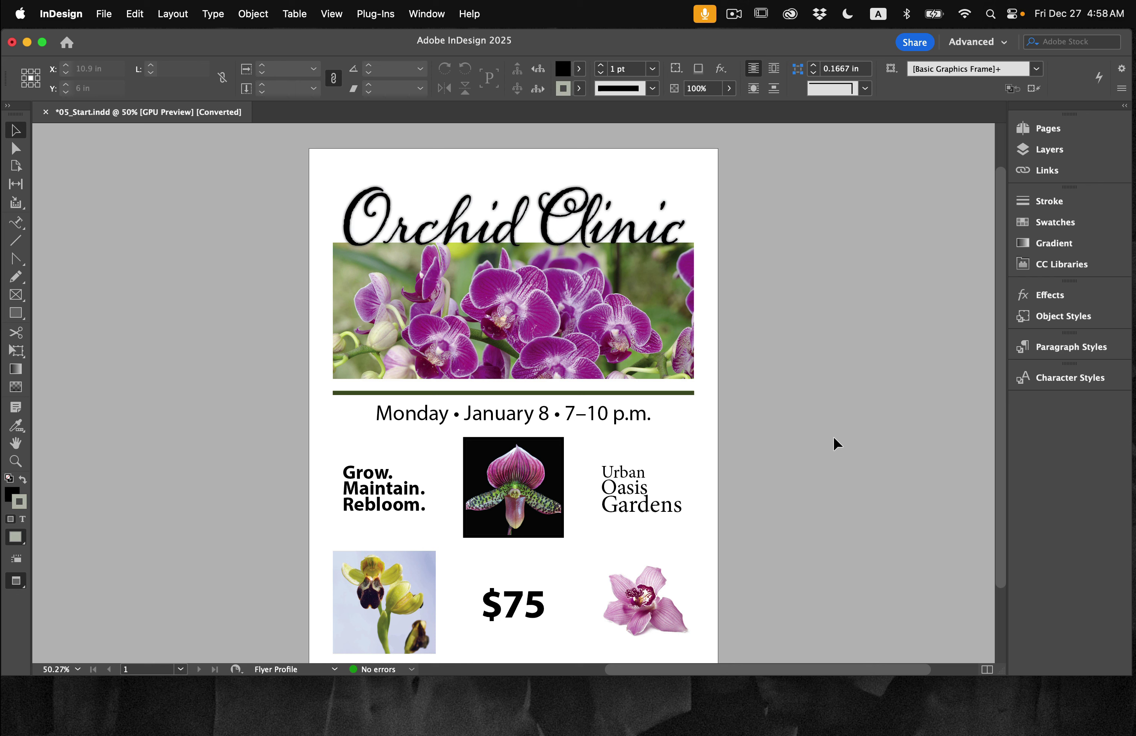
Step: Save the flyer under the new name 05_Color in the Lesson05 folder as an InDesign 2025 document
{"action": "left_click", "coordinate": [98, 3]}
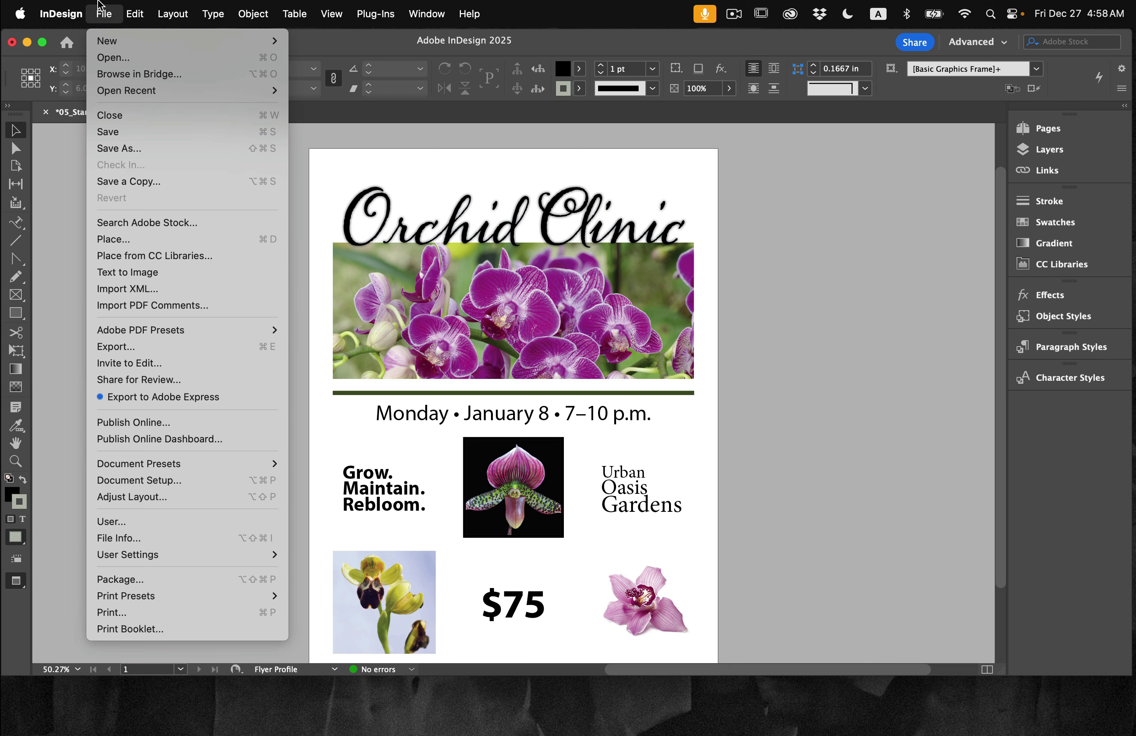
{"action": "left_click", "coordinate": [123, 132]}
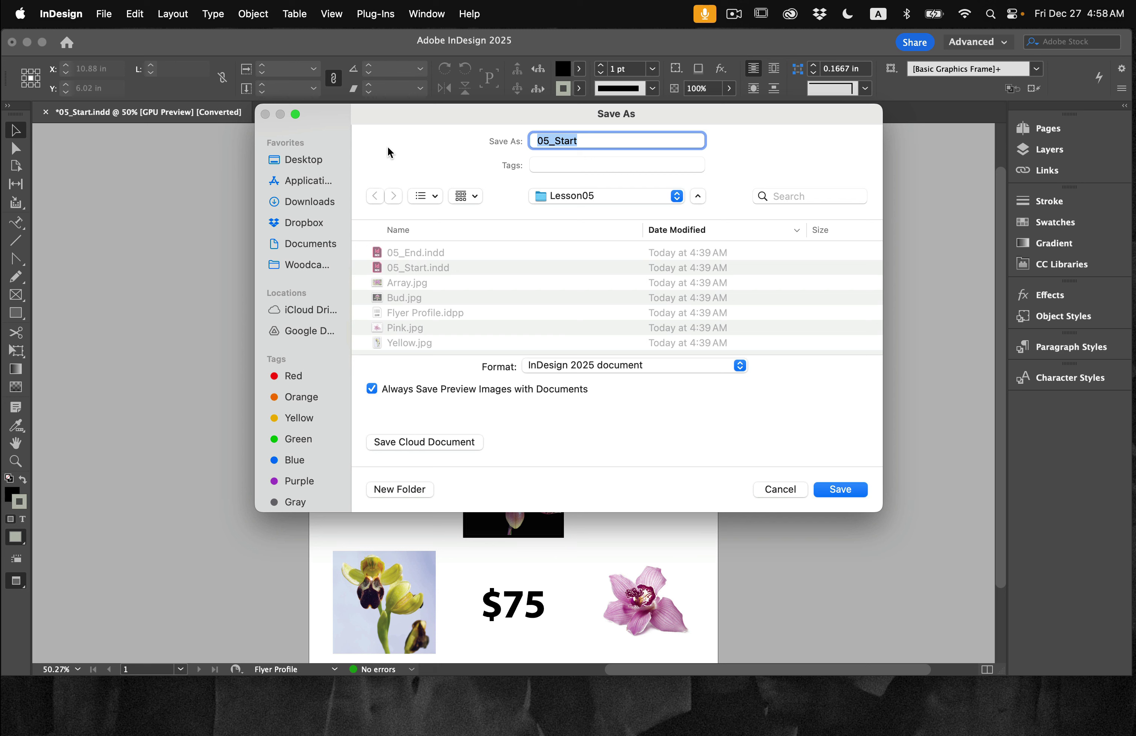
{"action": "key", "text": "Right"}
{"action": "key", "text": "BackSpace"}
{"action": "key", "text": "BackSpace"}
{"action": "key", "text": "BackSpace"}
{"action": "key", "text": "BackSpace"}
{"action": "key", "text": "BackSpace"}
{"action": "type", "text": "Color"}
{"action": "left_click", "coordinate": [841, 492]}
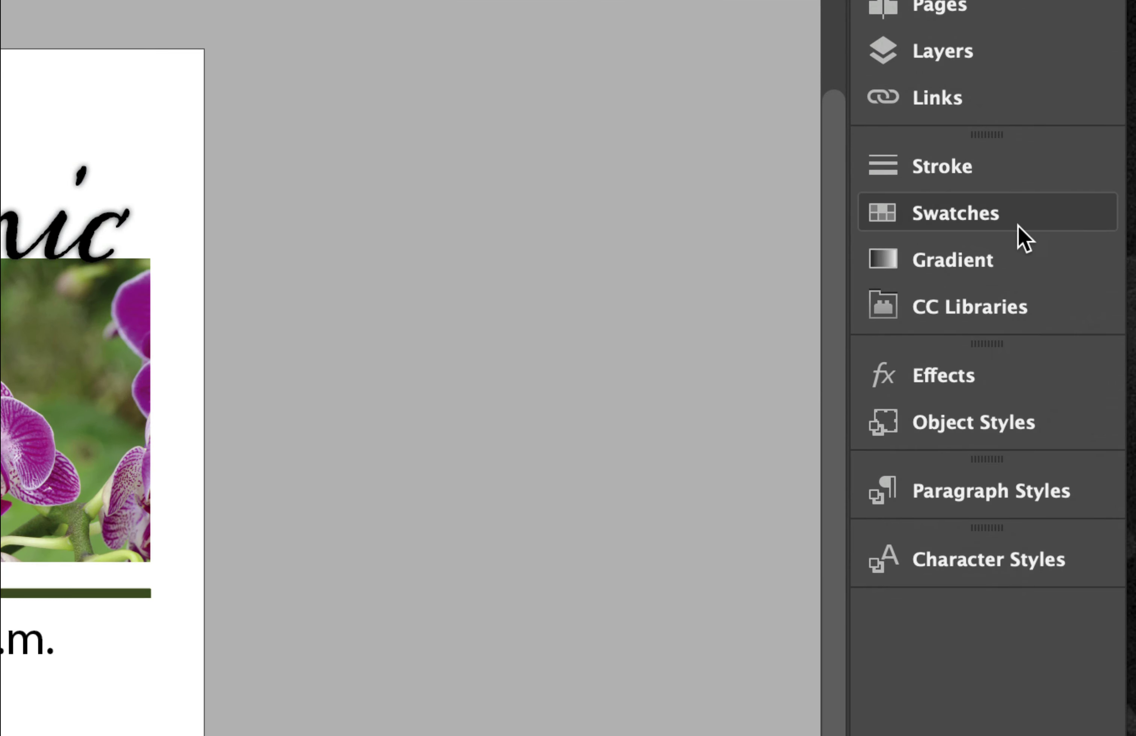
Step: Start a new color swatch using the TOYO COLOR FINDER color mode and the Spot color type
{"action": "left_click", "coordinate": [1084, 224]}
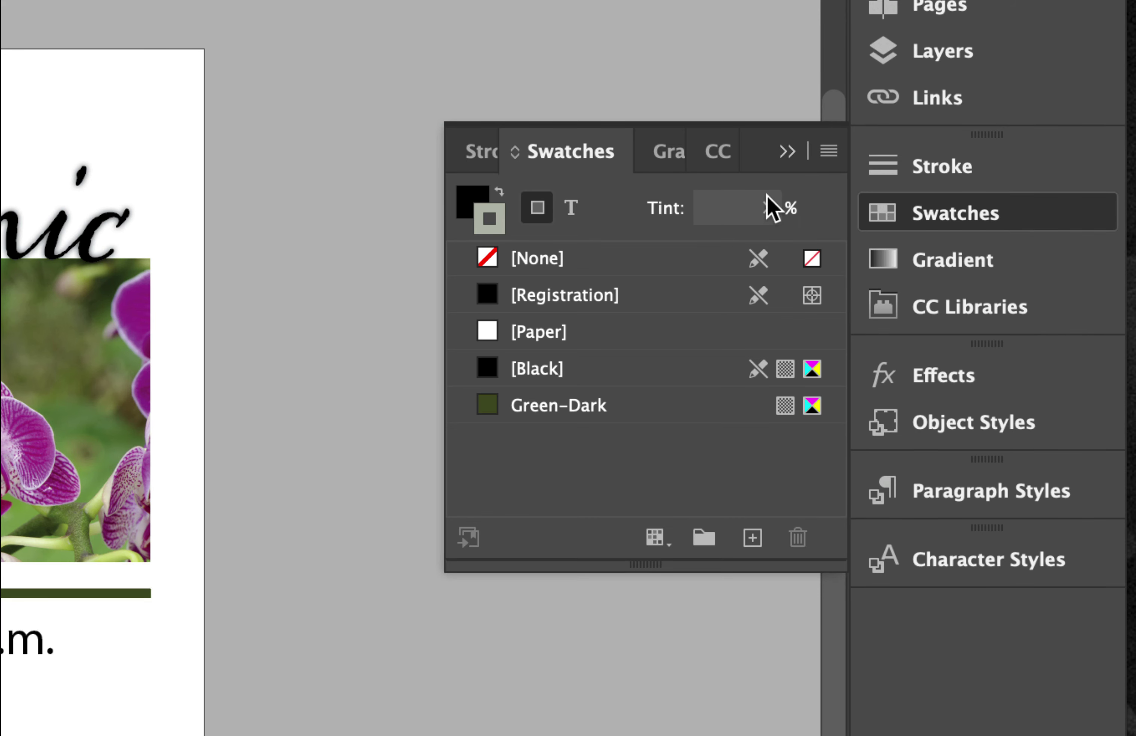
{"action": "left_click", "coordinate": [829, 151]}
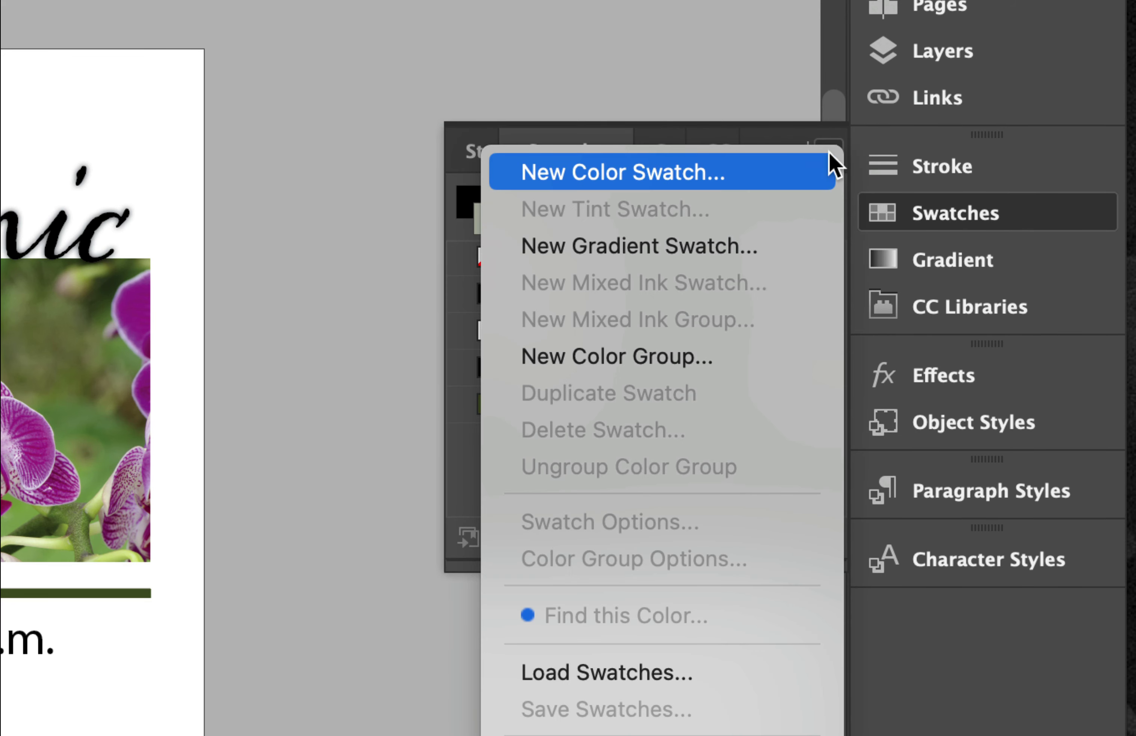
{"action": "left_click", "coordinate": [730, 165]}
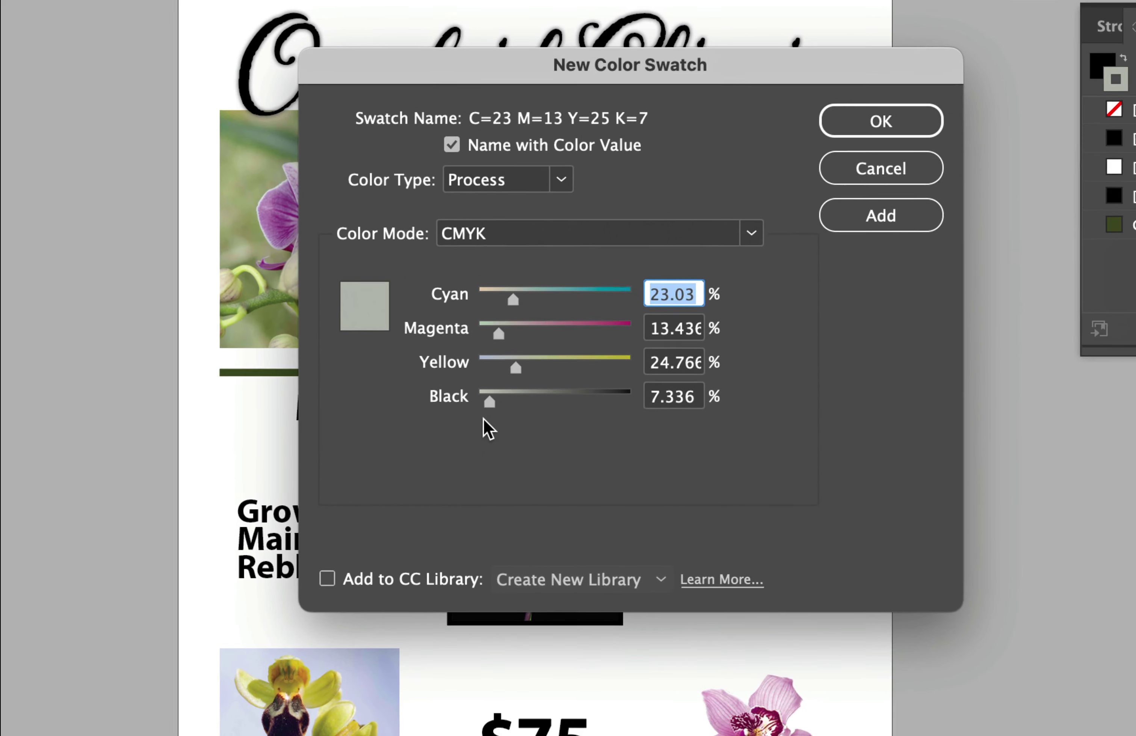
{"action": "left_click", "coordinate": [509, 240]}
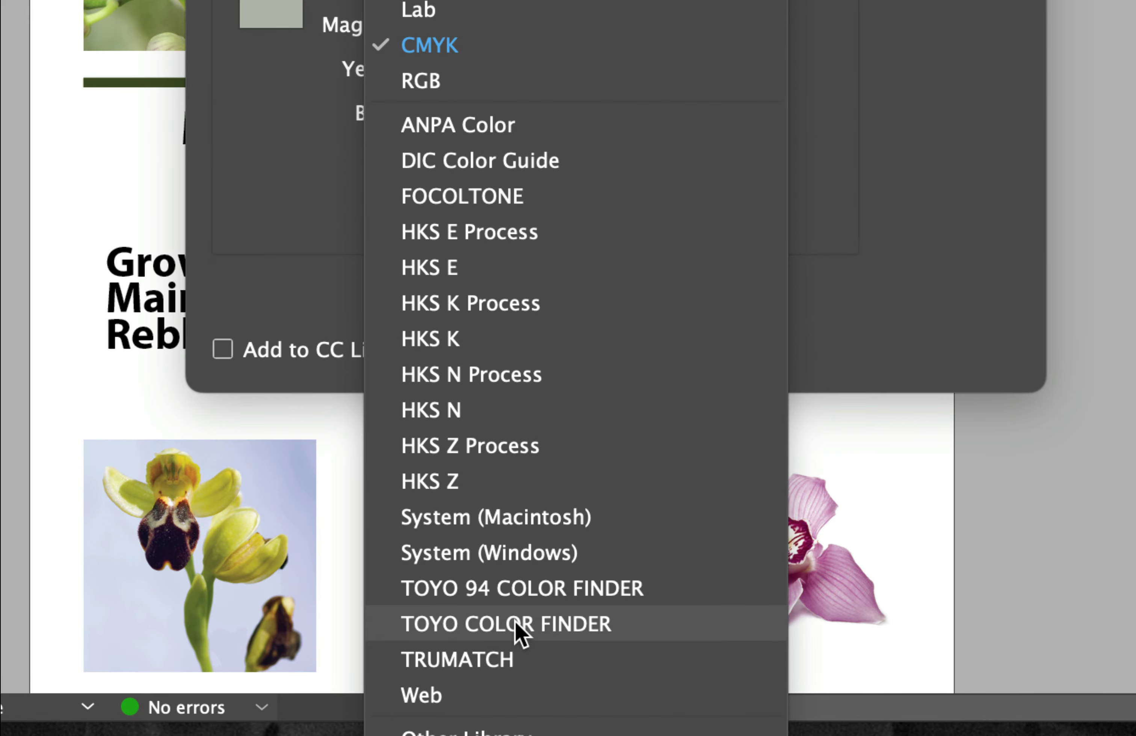
{"action": "left_click", "coordinate": [521, 630]}
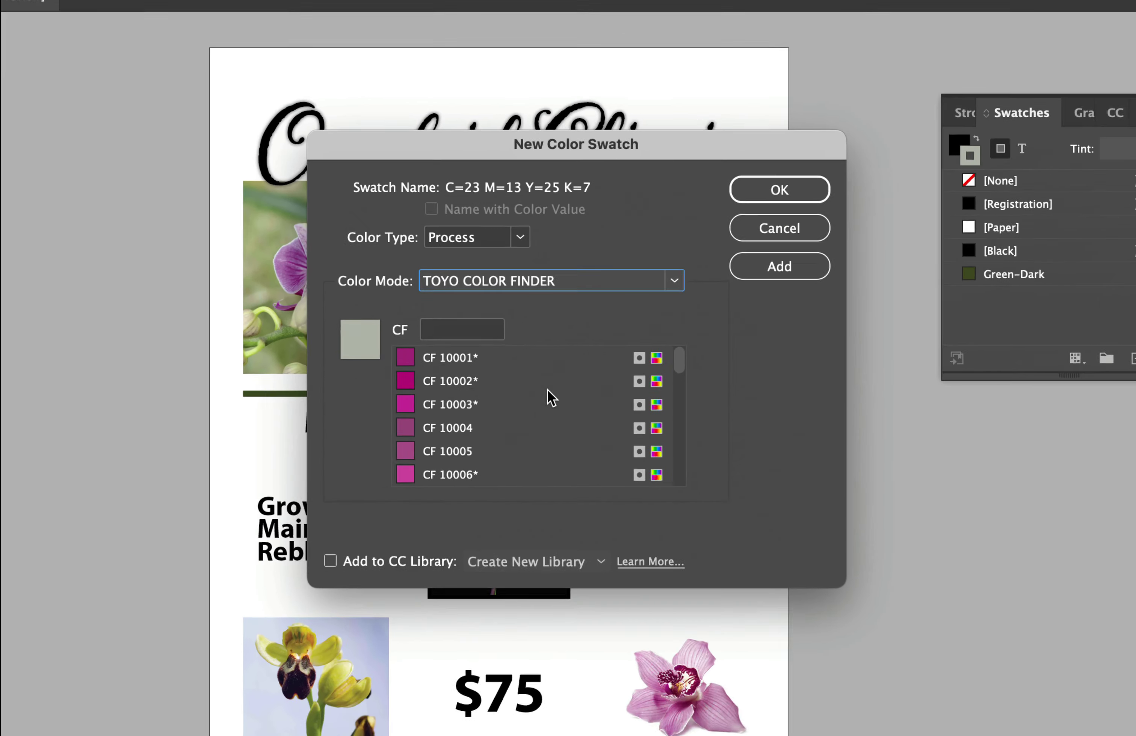
{"action": "scroll", "coordinate": [479, 436], "scroll_direction": "down", "scroll_amount": 5}
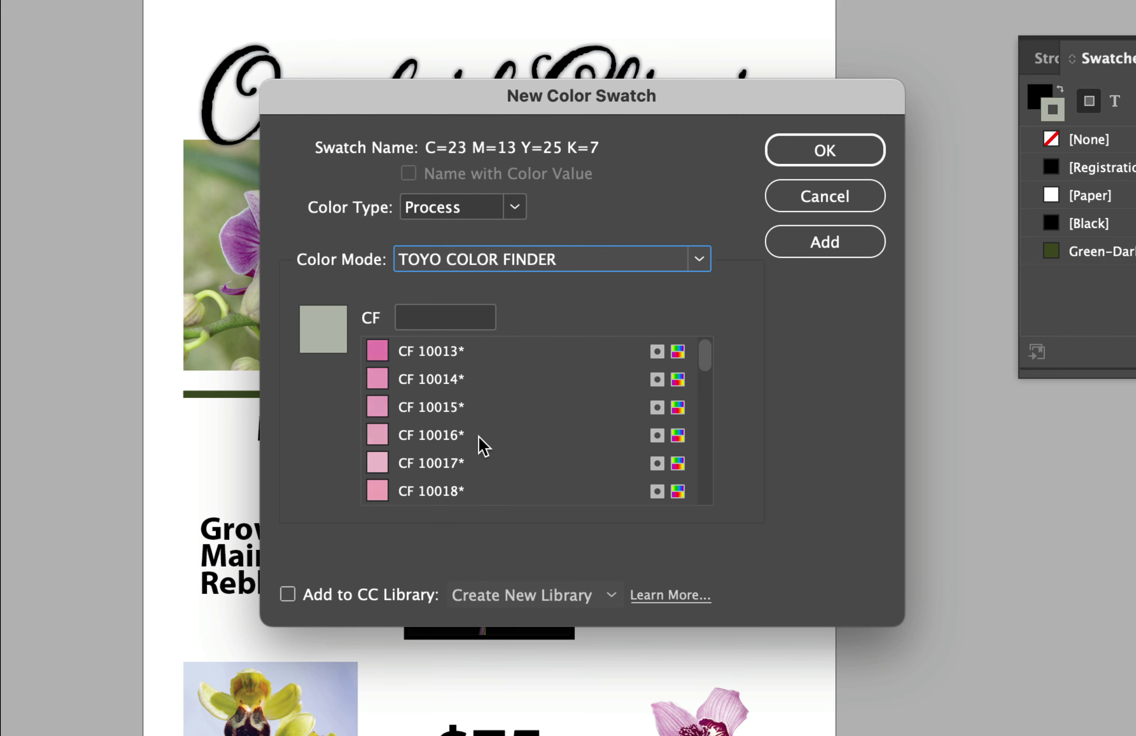
{"action": "scroll", "coordinate": [478, 436], "scroll_direction": "up", "scroll_amount": 5}
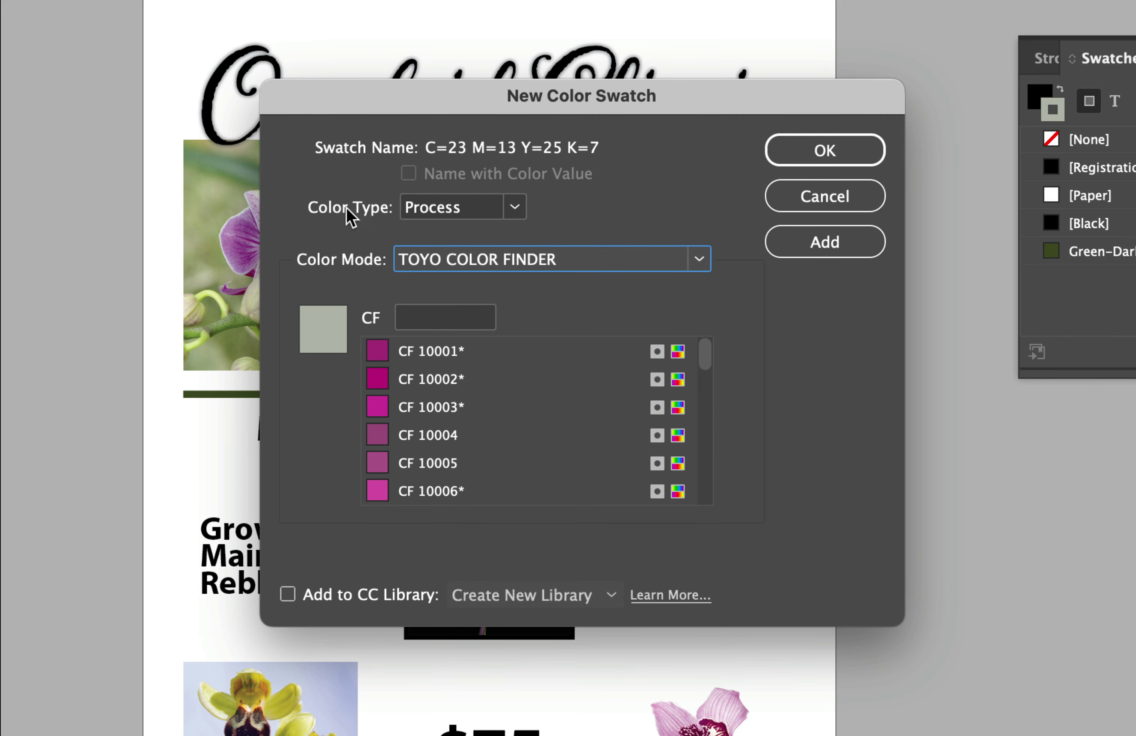
{"action": "left_click", "coordinate": [516, 210]}
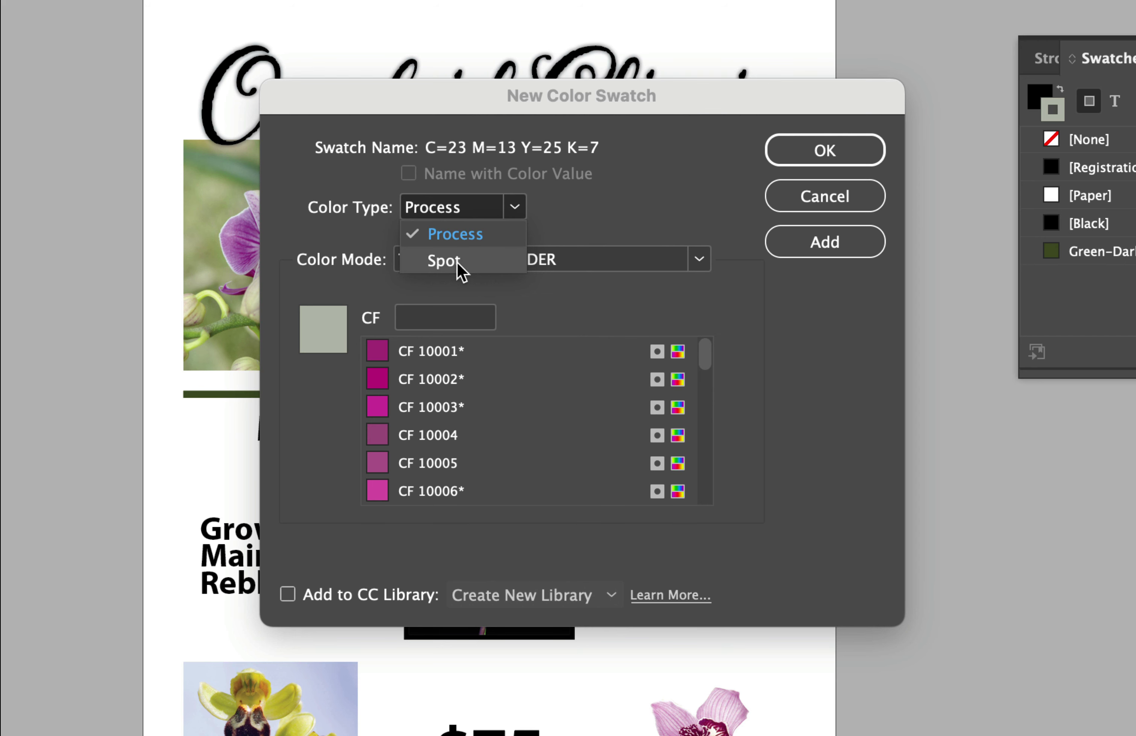
{"action": "left_click", "coordinate": [443, 261]}
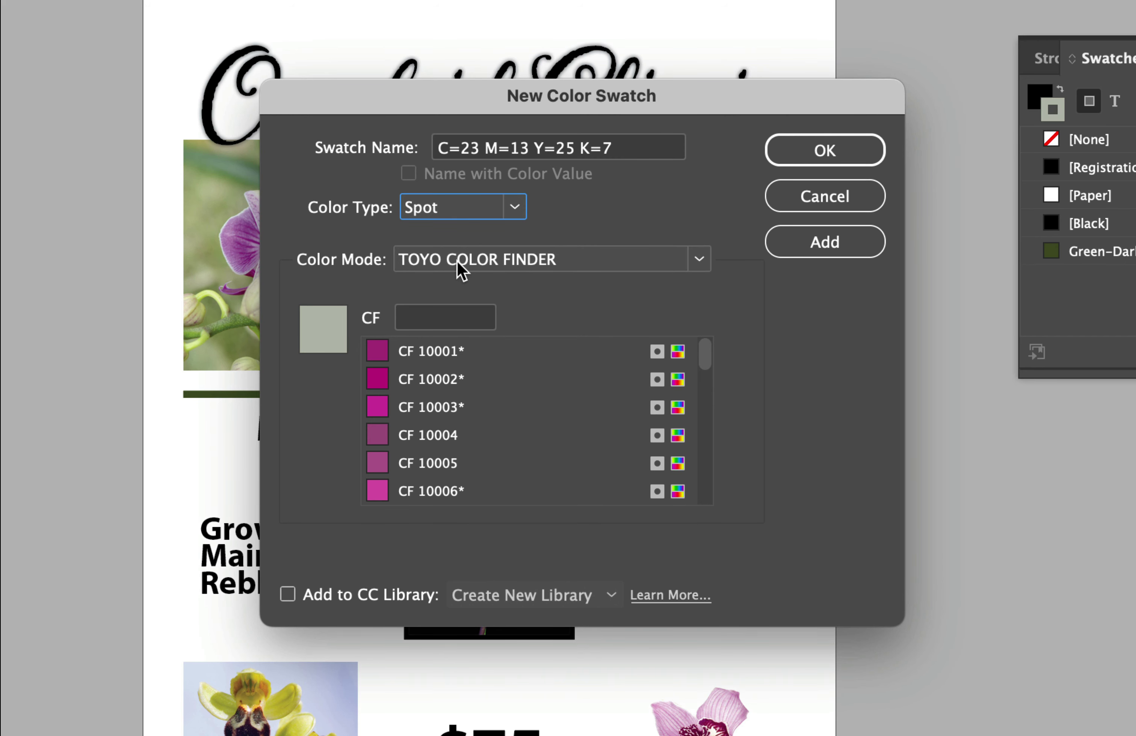
Step: Pick the spot color CF 10002* for the new swatch, add it to the document's swatches and finish the dialog
{"action": "left_click", "coordinate": [431, 321]}
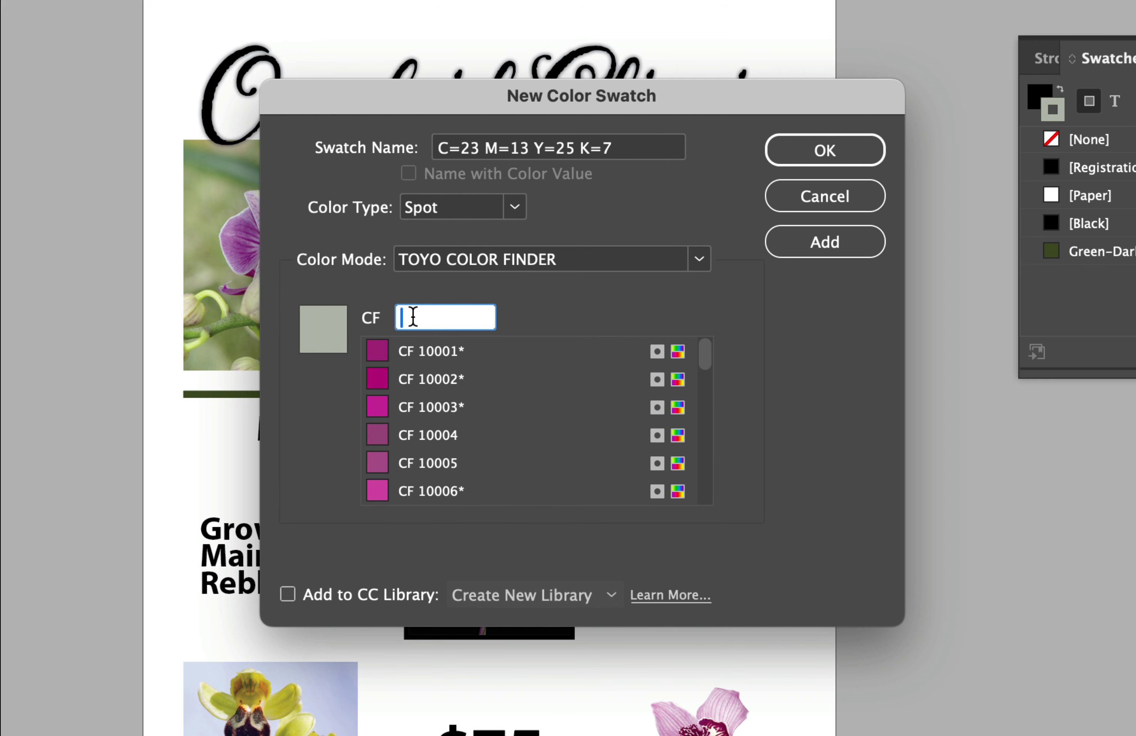
{"action": "type", "text": "1"}
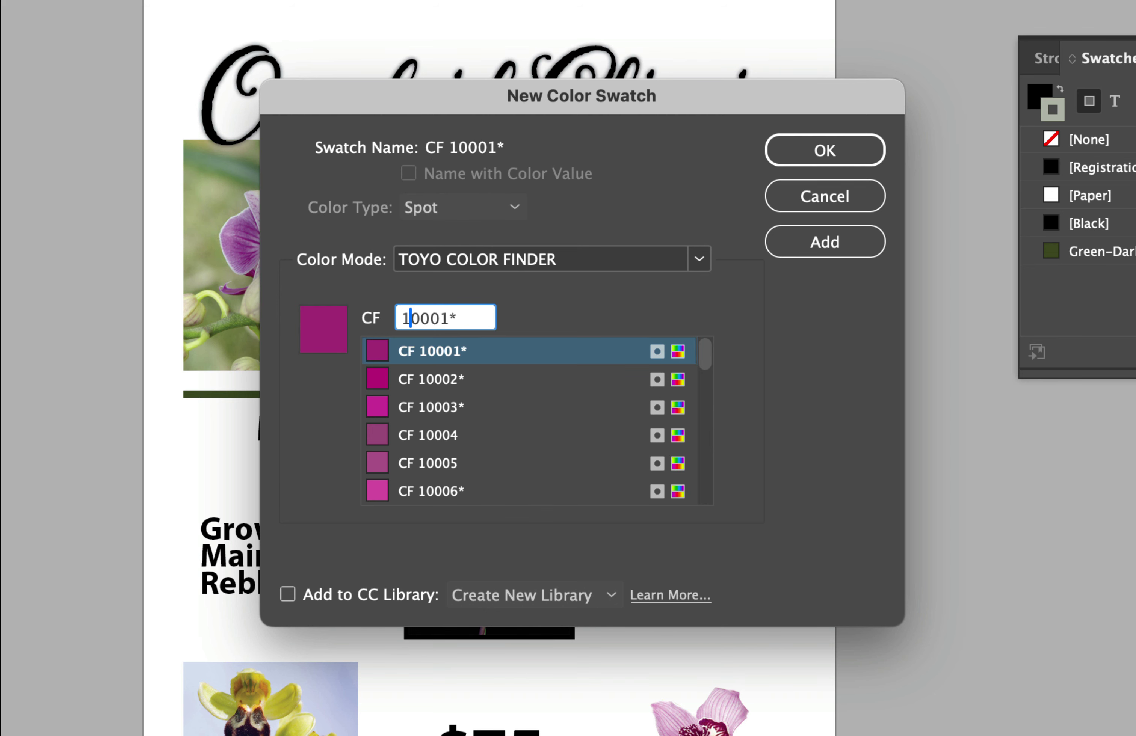
{"action": "type", "text": "0002"}
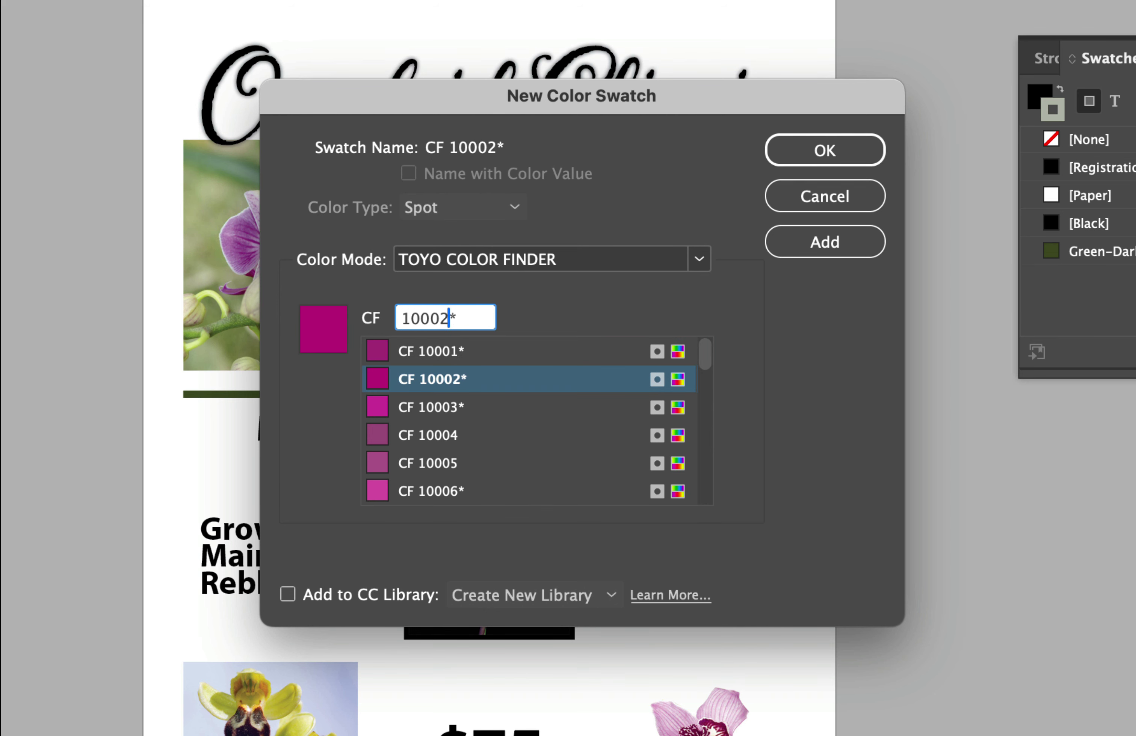
{"action": "mouse_move", "coordinate": [378, 376]}
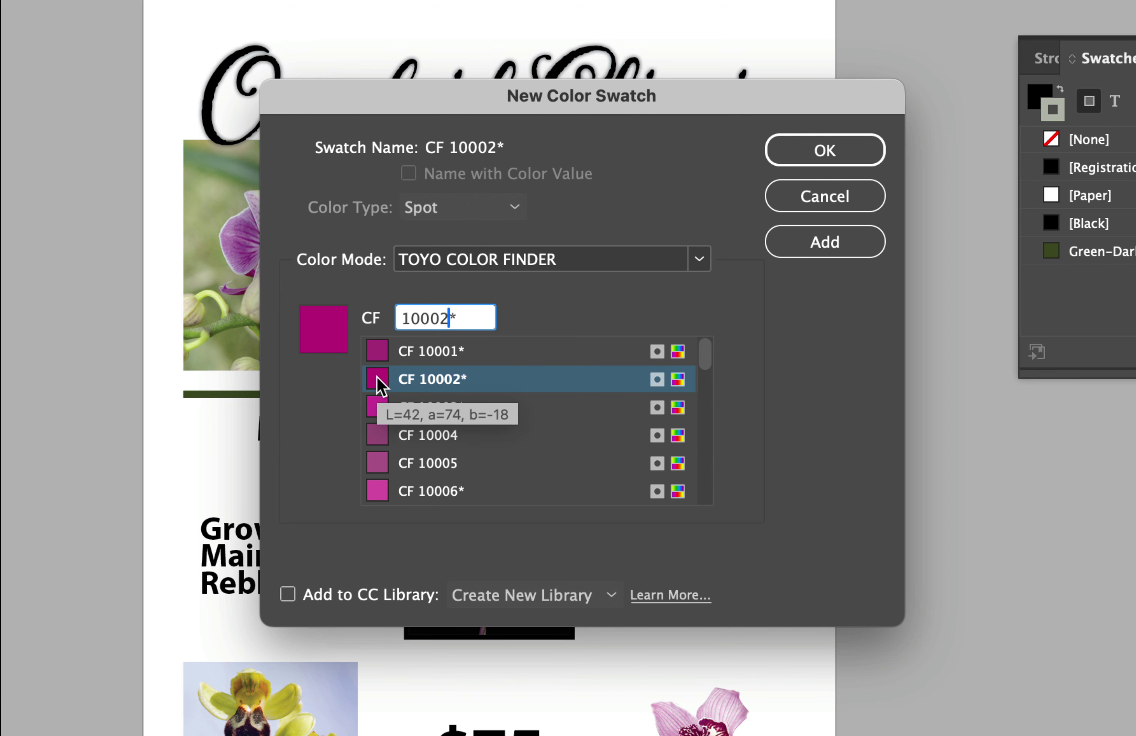
{"action": "left_click", "coordinate": [377, 377]}
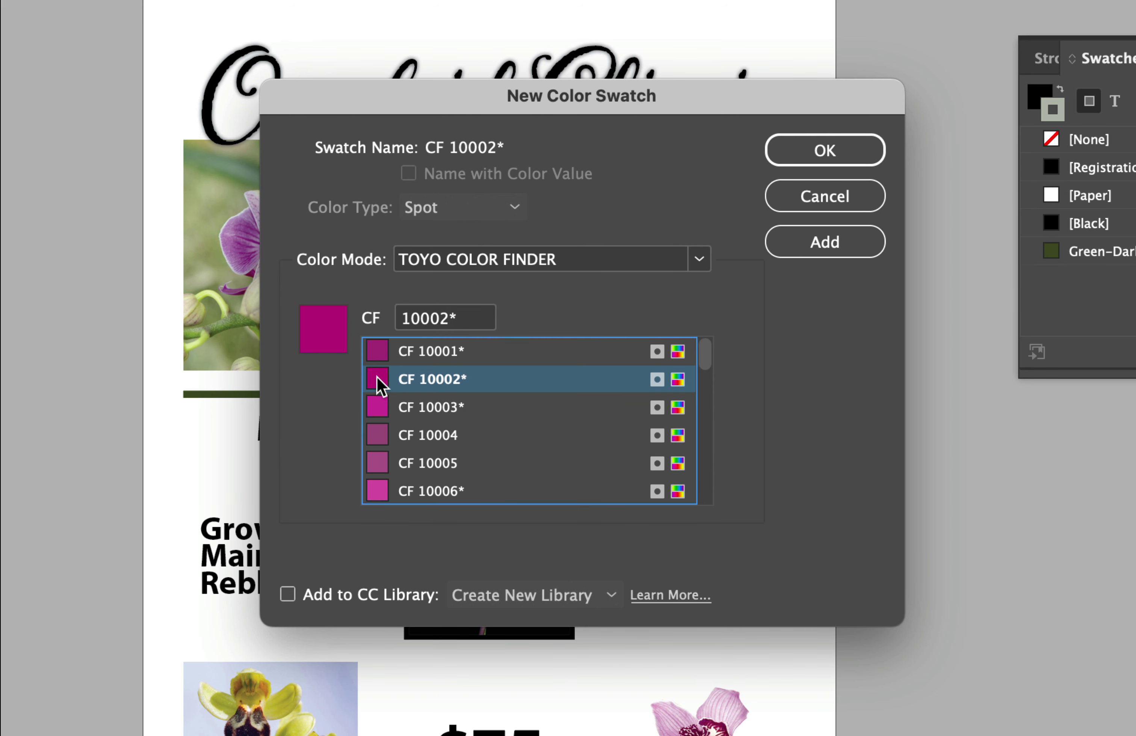
{"action": "left_click", "coordinate": [819, 253]}
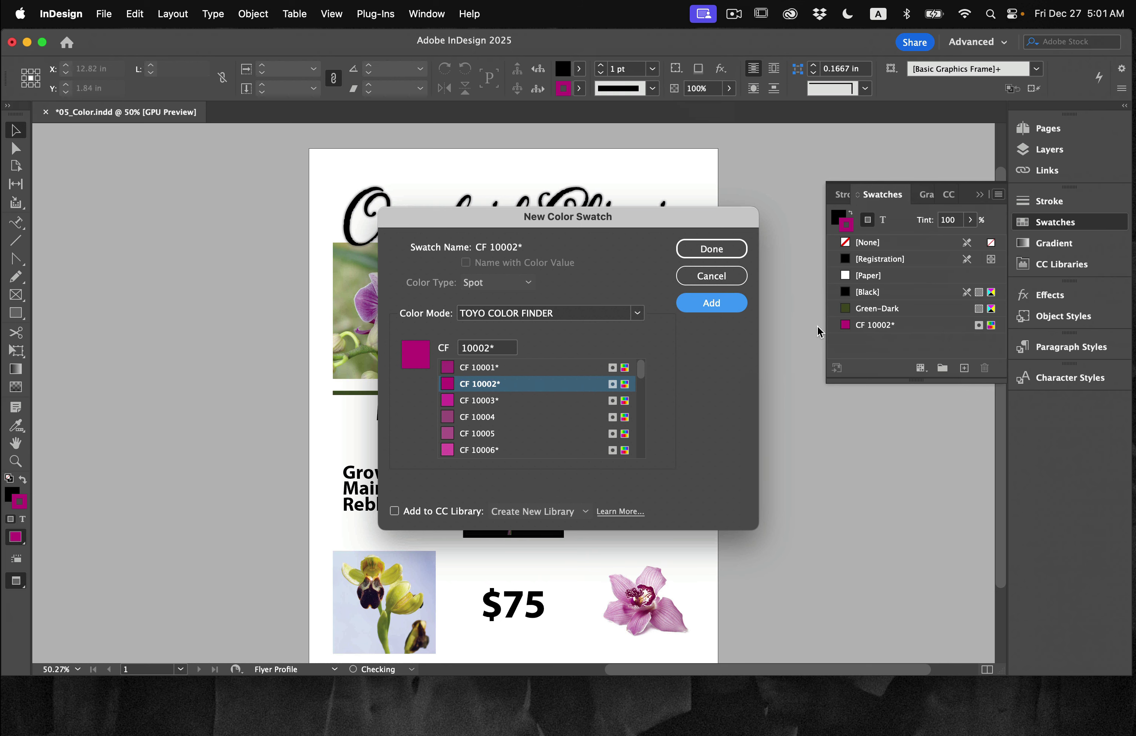
{"action": "left_click", "coordinate": [723, 247]}
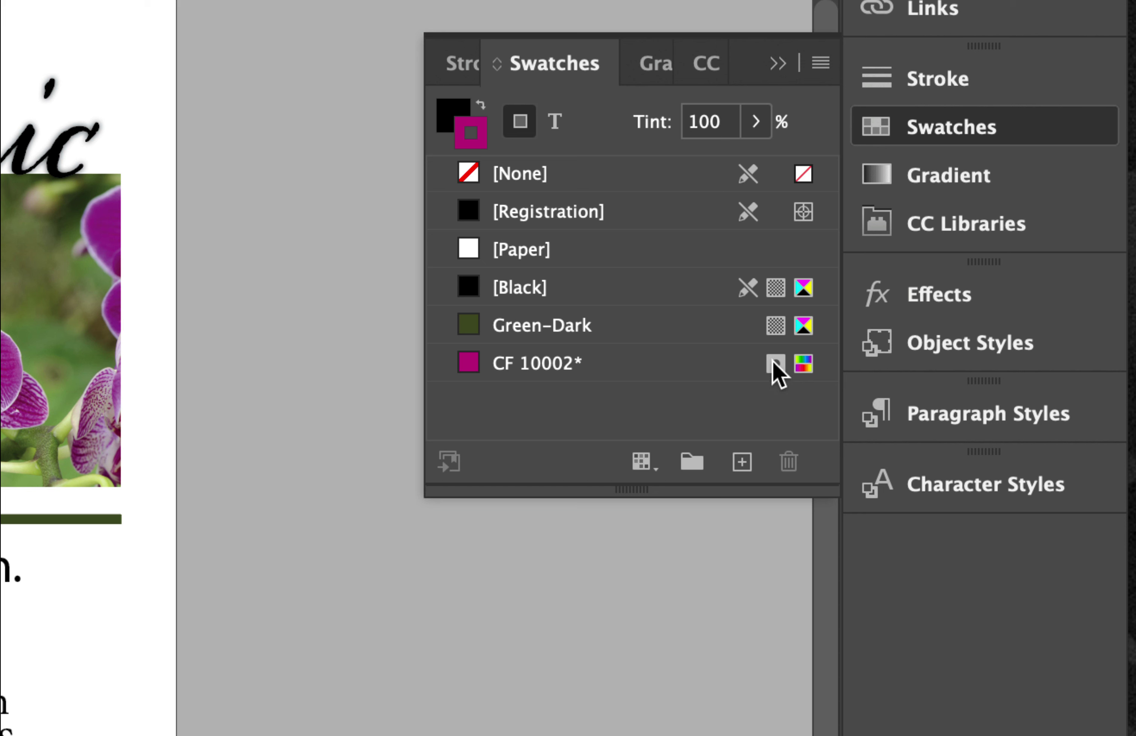
Step: Put away the Swatches panel, open the Color panel beside the page and try its tint control for CF 10002*
{"action": "mouse_move", "coordinate": [782, 363]}
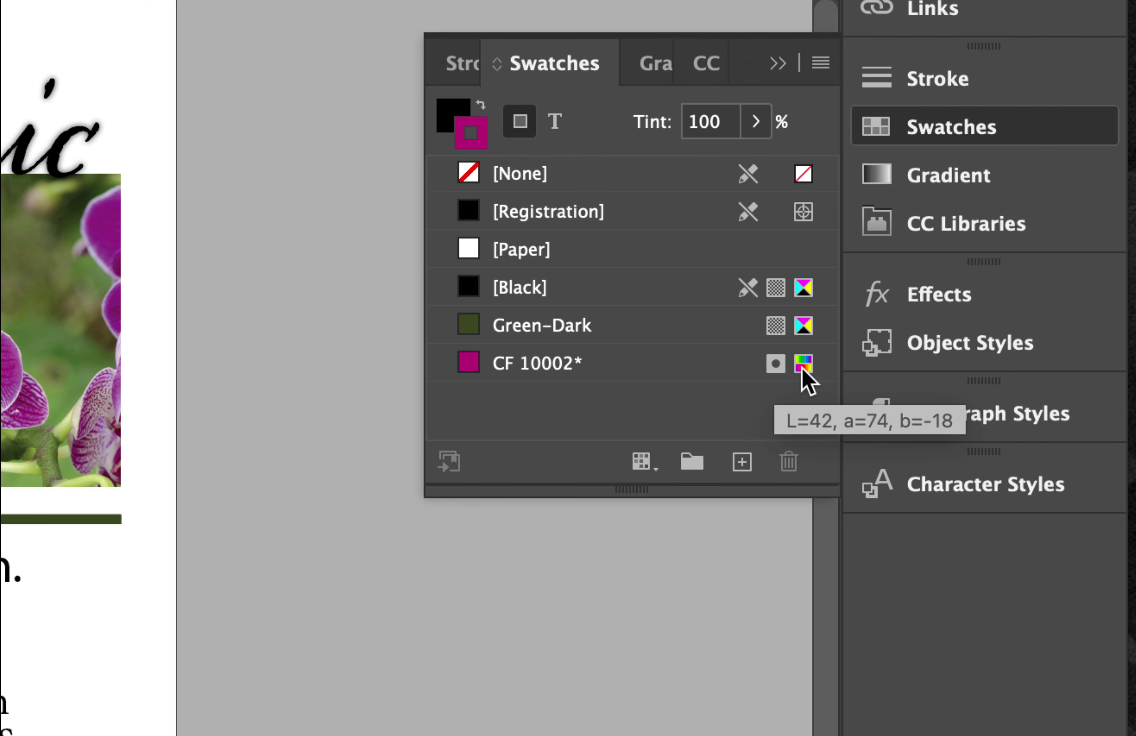
{"action": "mouse_move", "coordinate": [810, 343]}
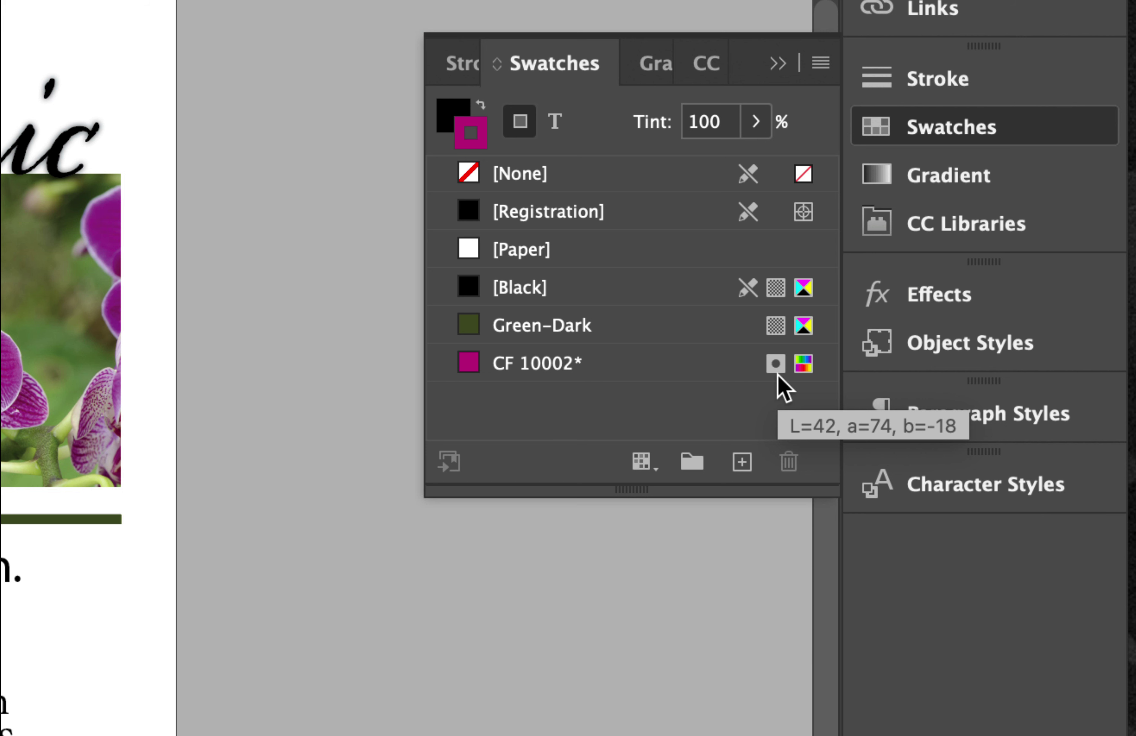
{"action": "mouse_move", "coordinate": [771, 325]}
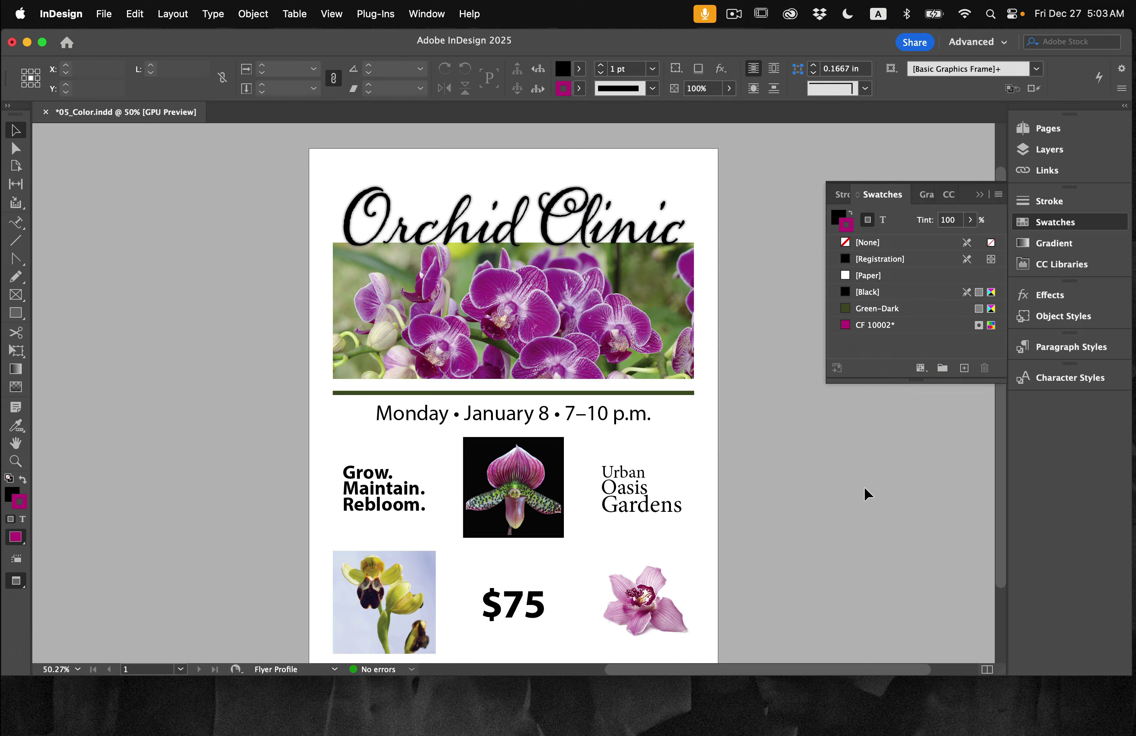
{"action": "left_click", "coordinate": [1047, 223]}
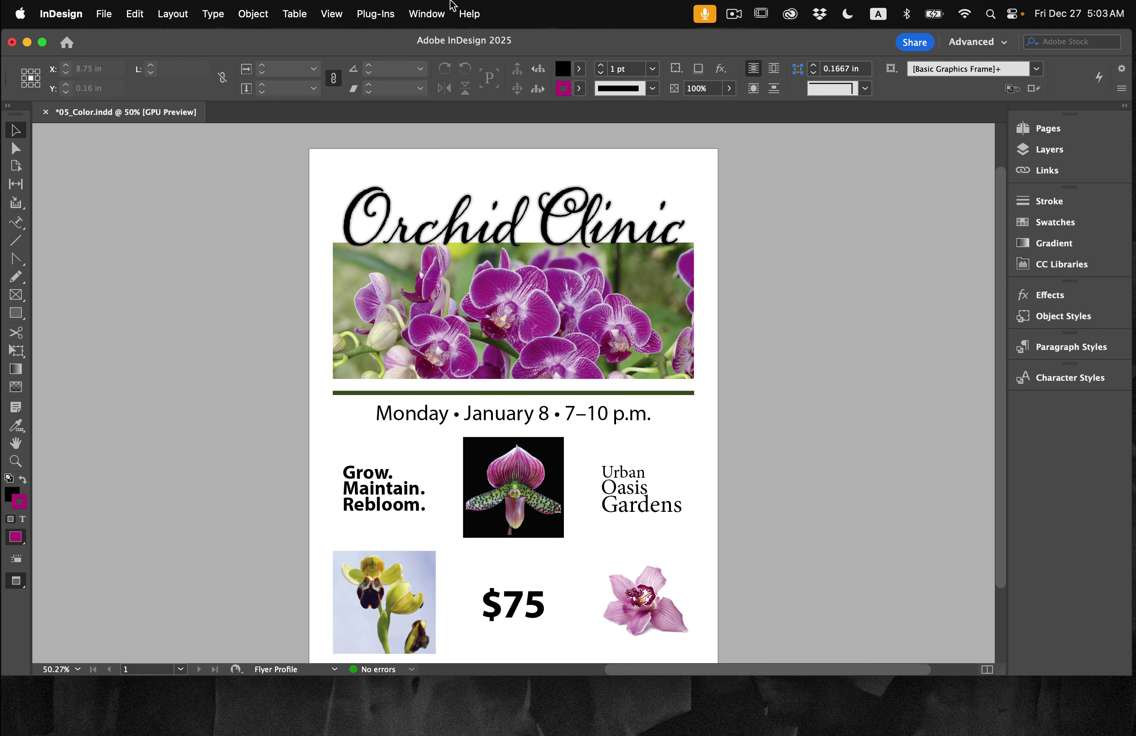
{"action": "left_click", "coordinate": [427, 15]}
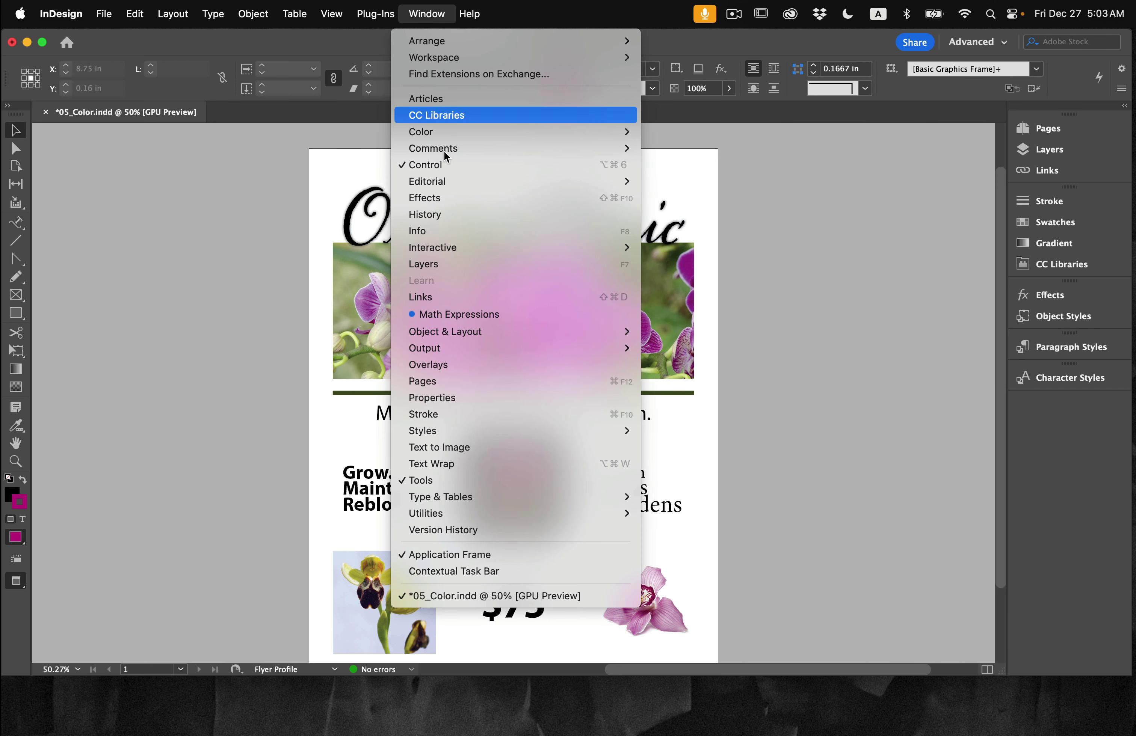
{"action": "mouse_move", "coordinate": [622, 131]}
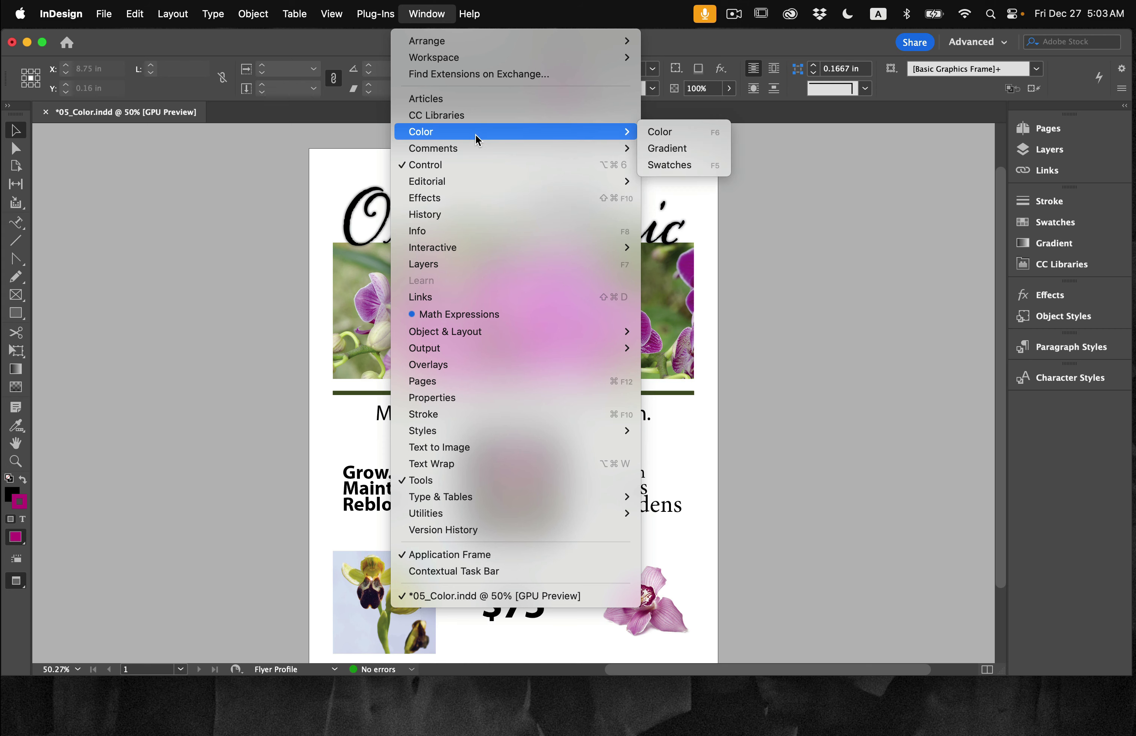
{"action": "left_click", "coordinate": [683, 138]}
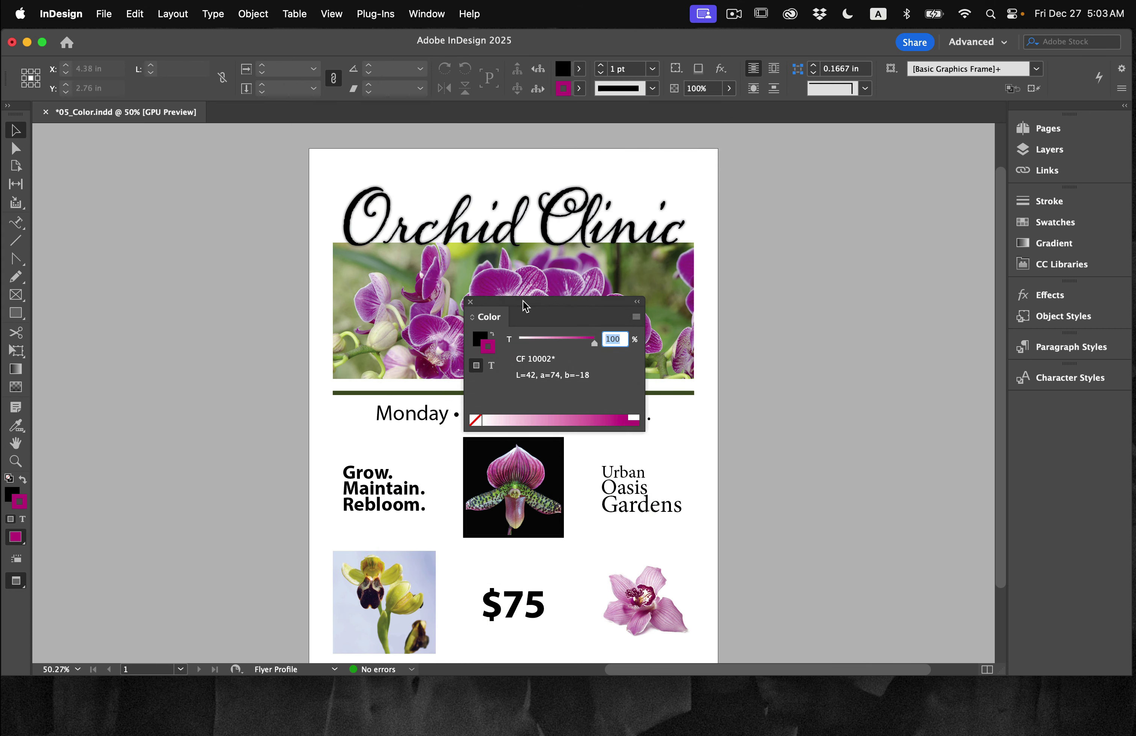
{"action": "left_click_drag", "start_coordinate": [537, 310], "coordinate": [810, 299]}
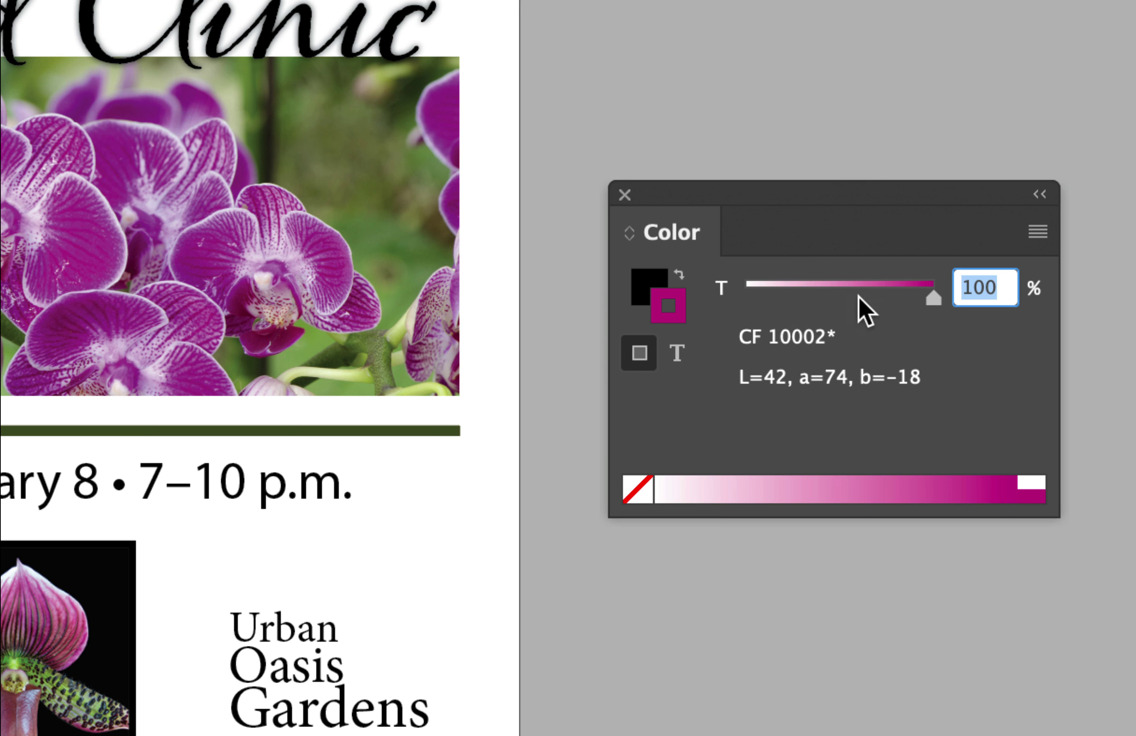
{"action": "left_click_drag", "start_coordinate": [930, 300], "coordinate": [965, 306]}
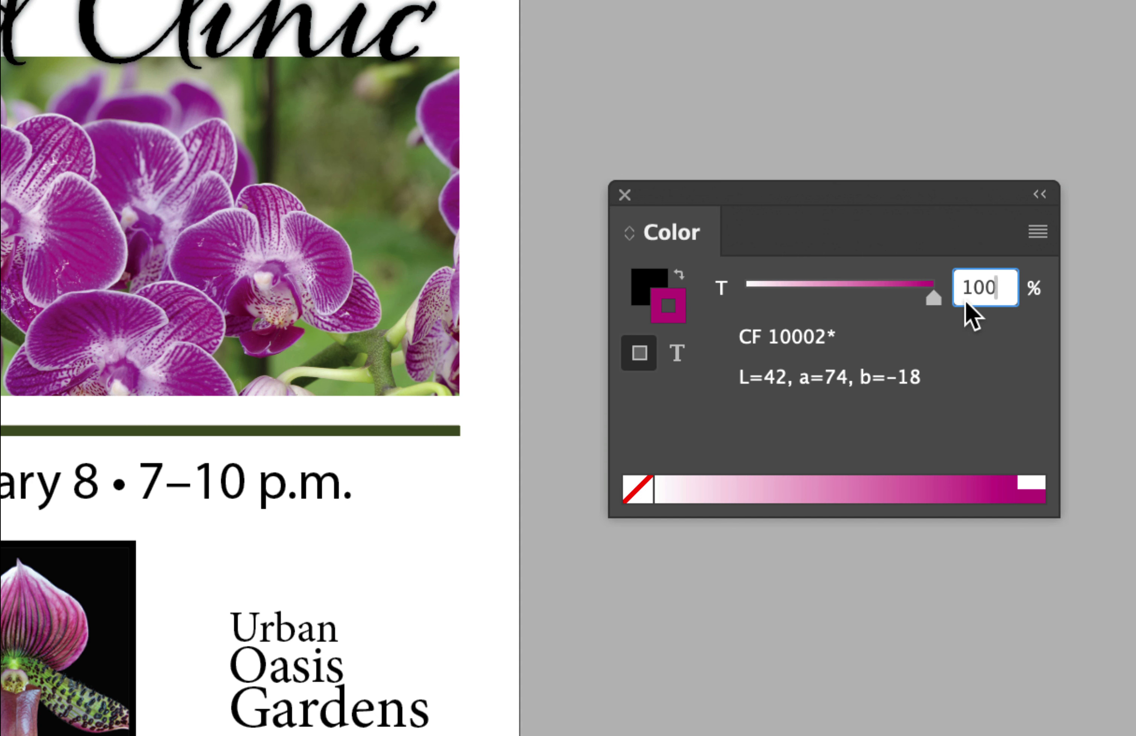
{"action": "left_click", "coordinate": [668, 149]}
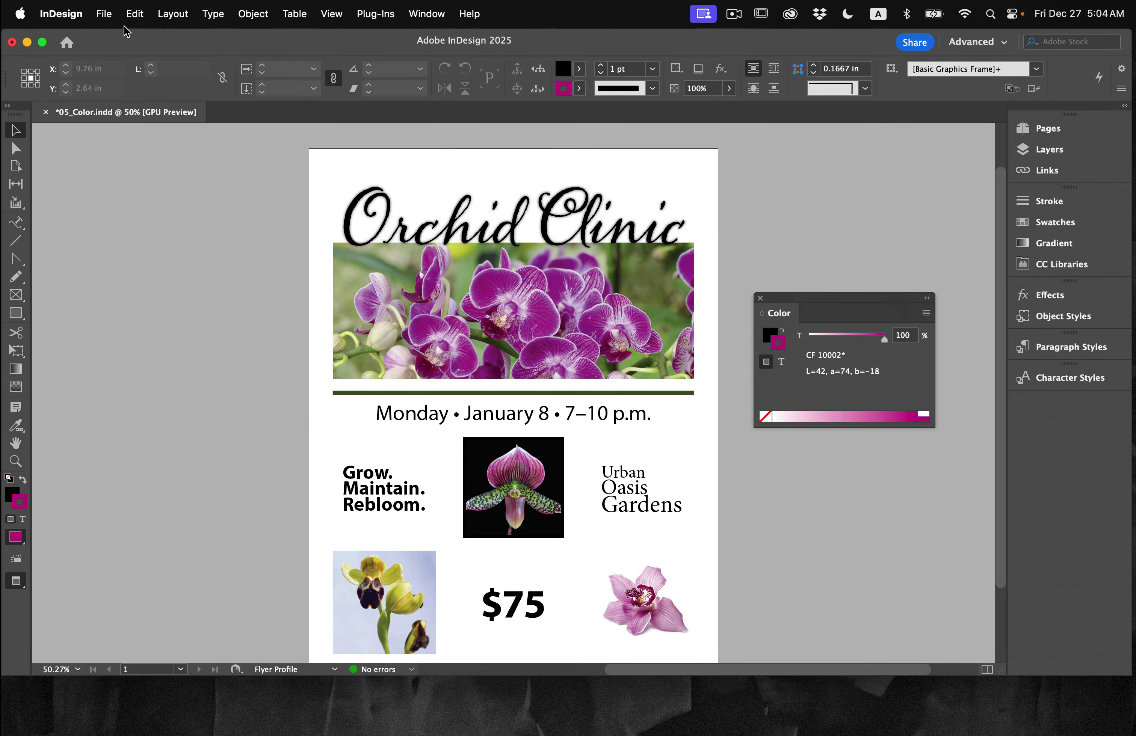
{"action": "left_click", "coordinate": [113, 10]}
{"action": "mouse_move", "coordinate": [140, 5]}
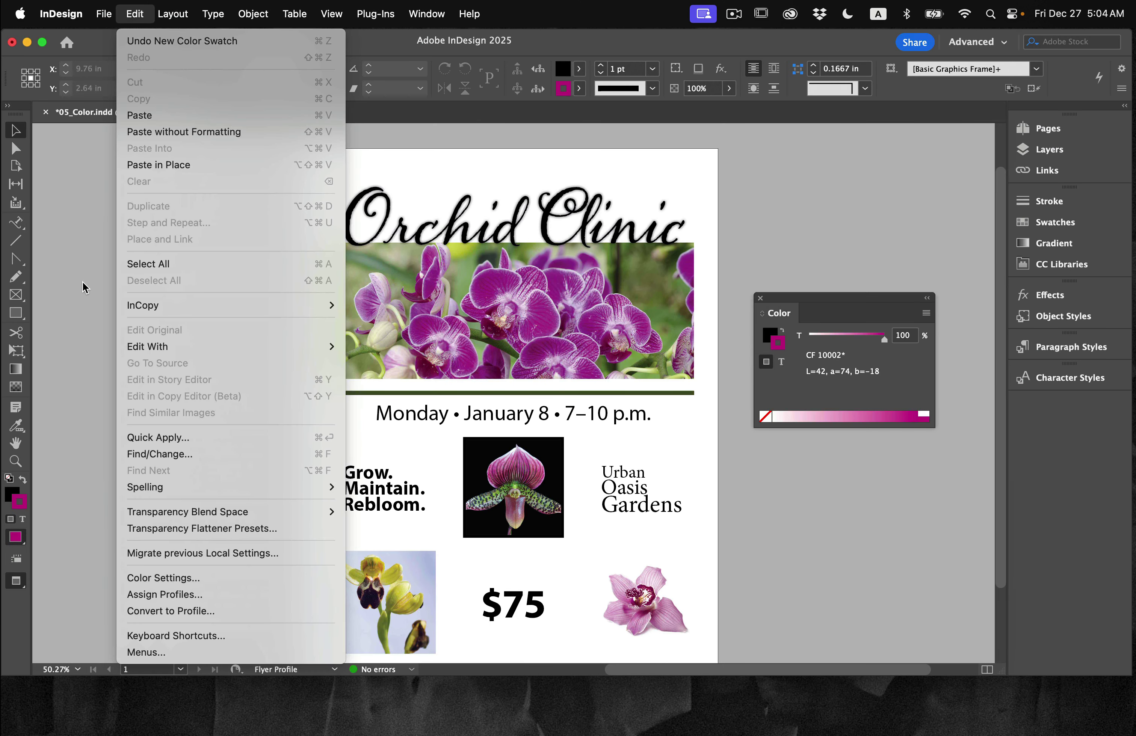
{"action": "left_click", "coordinate": [82, 287]}
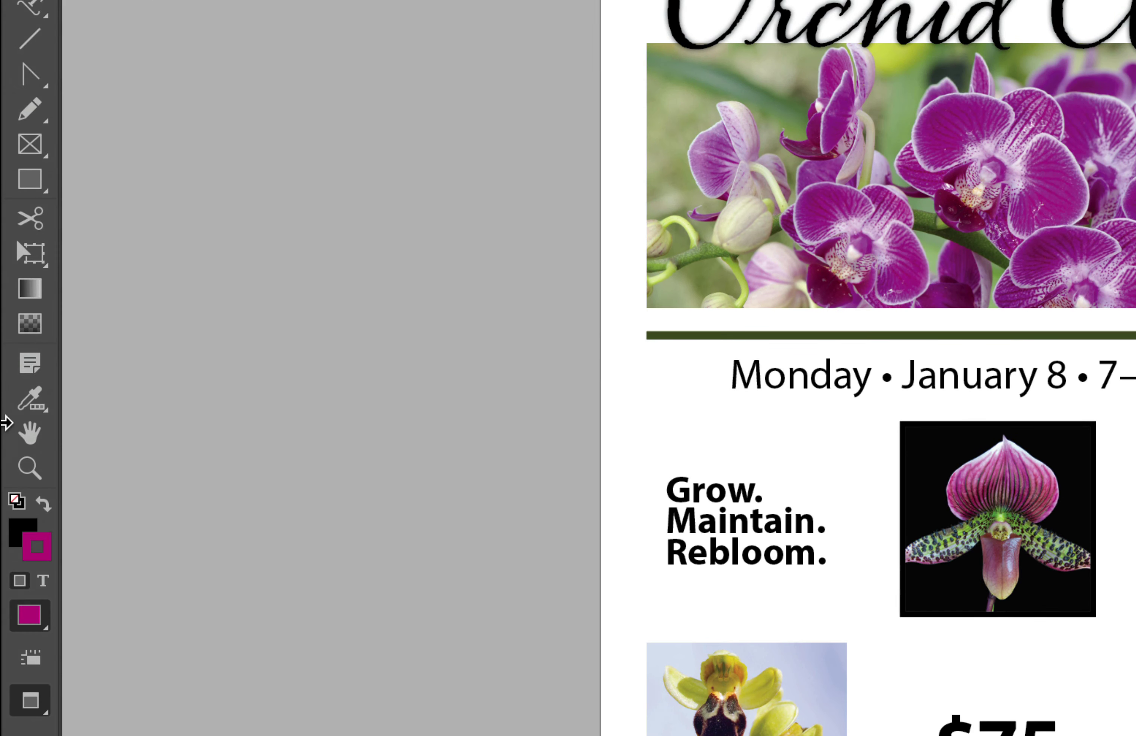
Step: Sample the yellow-green petal in the yellow orchid photo with the Eyedropper tool and move the Color panel close to the flower
{"action": "left_click", "coordinate": [28, 407]}
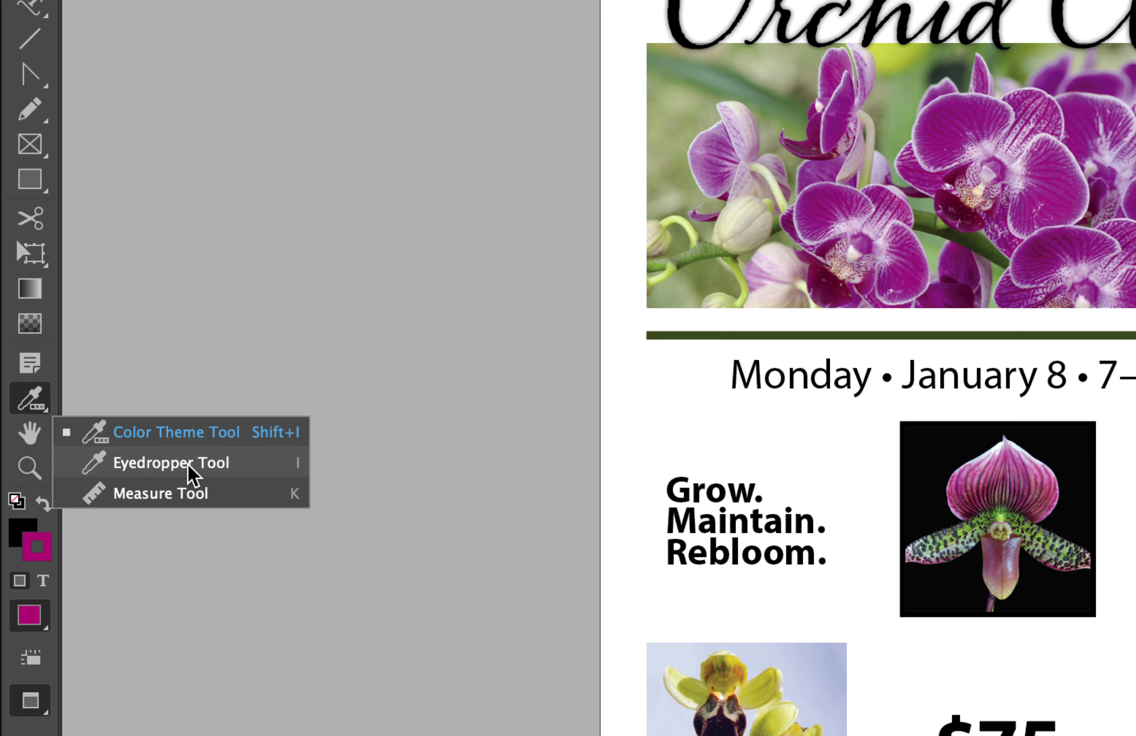
{"action": "left_click", "coordinate": [192, 473]}
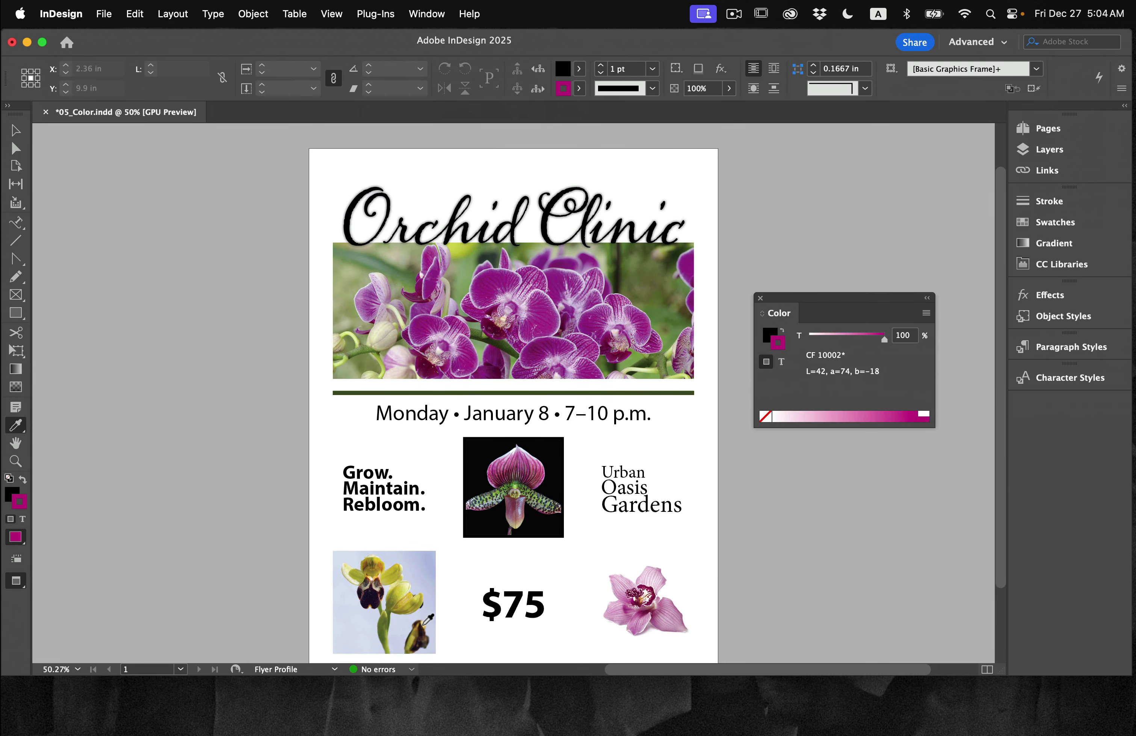
{"action": "left_click", "coordinate": [385, 620]}
{"action": "scroll", "coordinate": [391, 620], "scroll_direction": "up", "scroll_amount": 10}
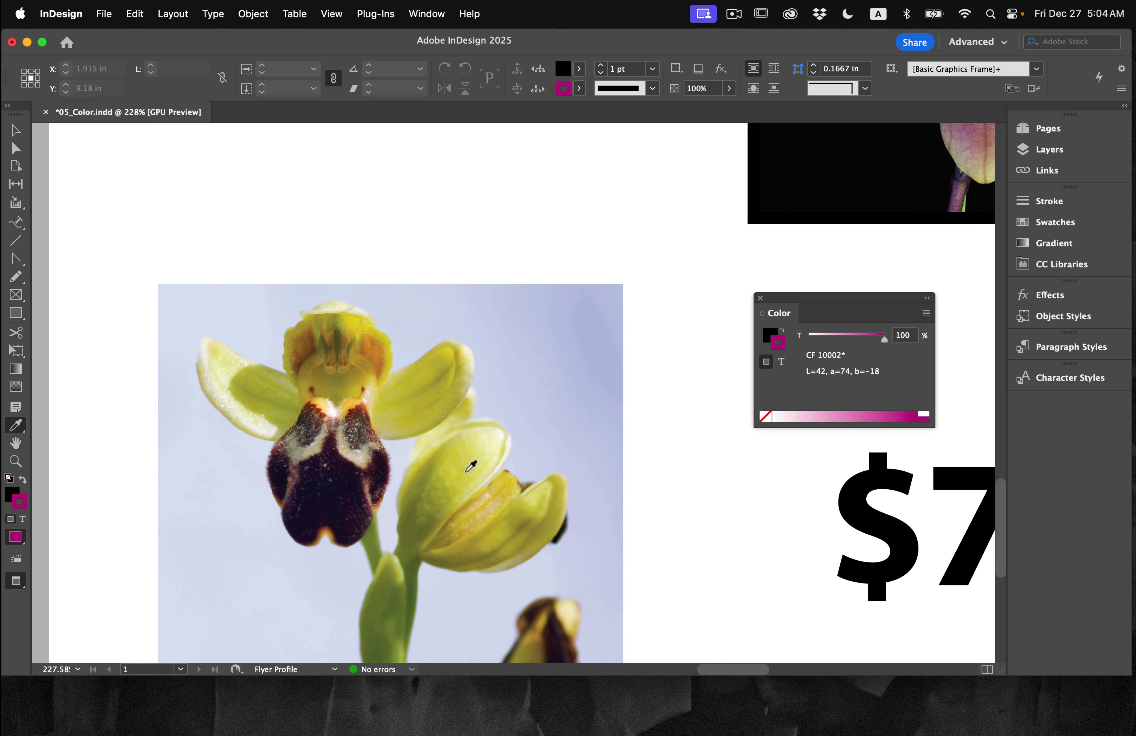
{"action": "left_click", "coordinate": [468, 465]}
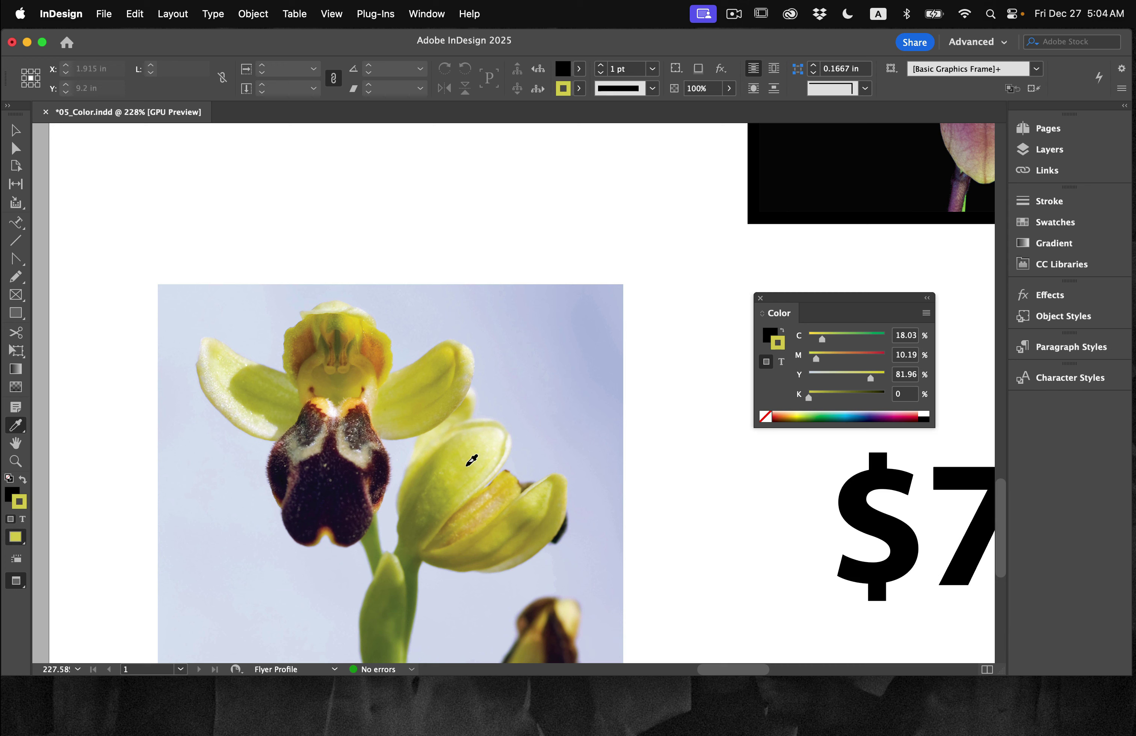
{"action": "left_click_drag", "start_coordinate": [835, 308], "coordinate": [698, 383]}
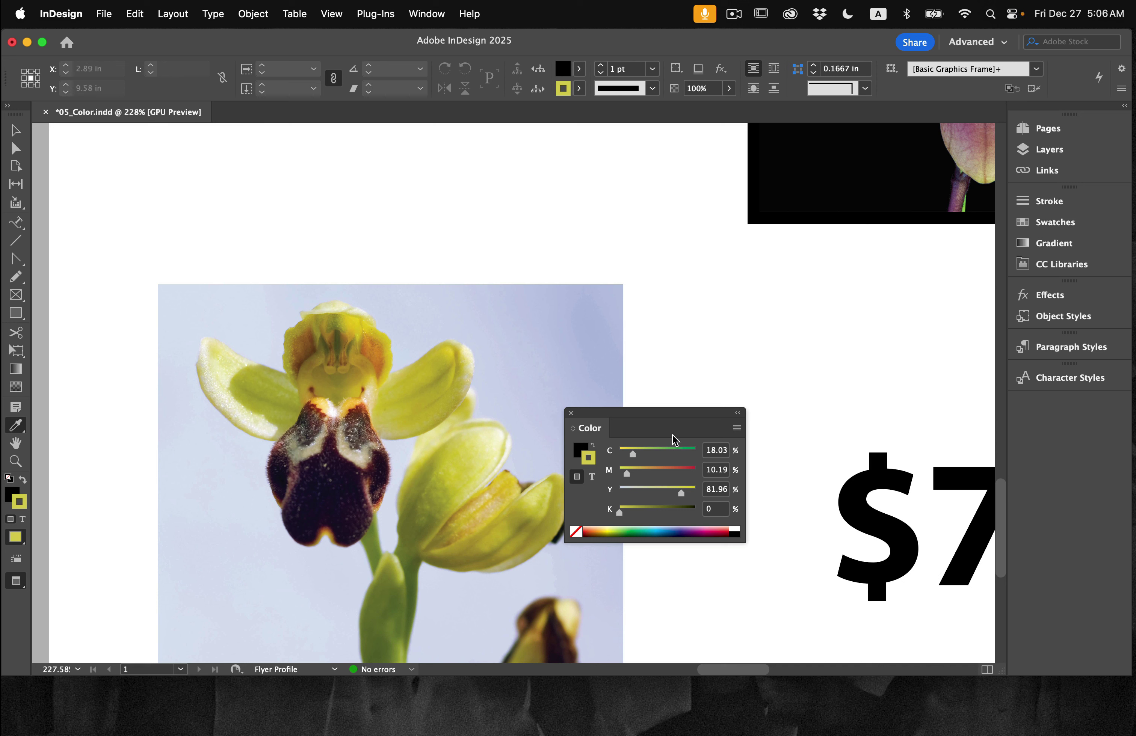
{"action": "left_click_drag", "start_coordinate": [674, 417], "coordinate": [673, 404]}
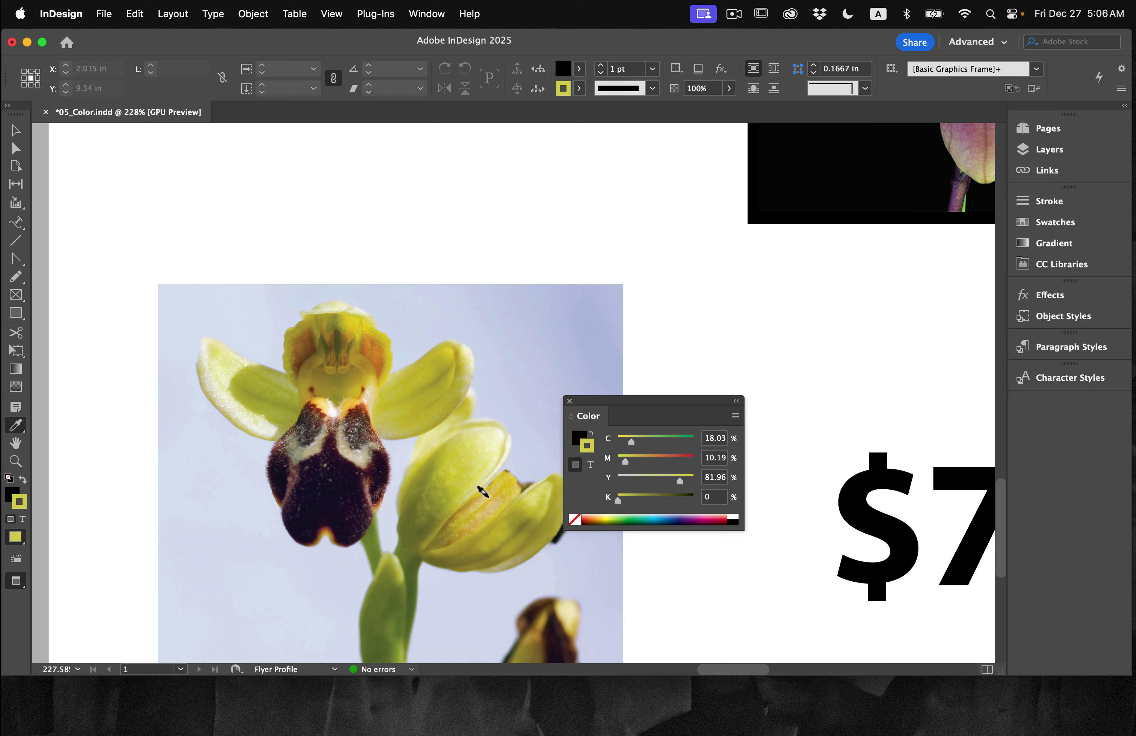
Step: Sample several other spots on the yellow-green orchid petals with the Eyedropper tool to compare their CMYK mixes
{"action": "left_click", "coordinate": [478, 444]}
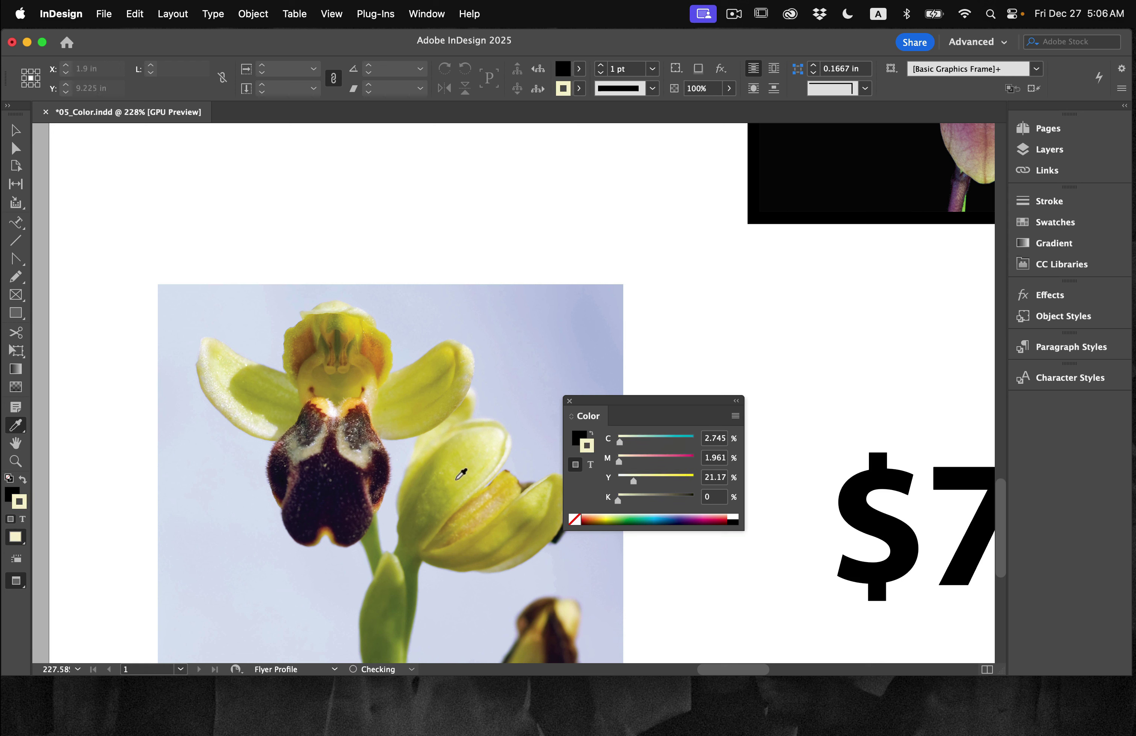
{"action": "left_click", "coordinate": [432, 472]}
{"action": "left_click", "coordinate": [461, 475]}
{"action": "left_click", "coordinate": [463, 461]}
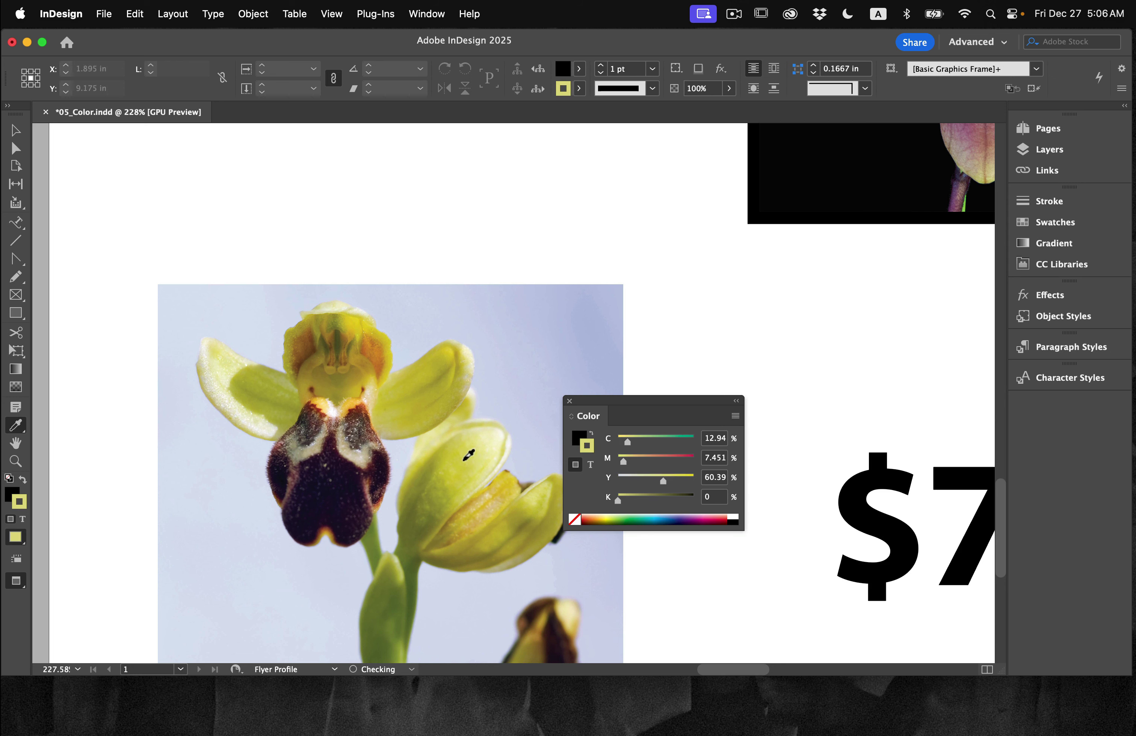
{"action": "left_click", "coordinate": [501, 499]}
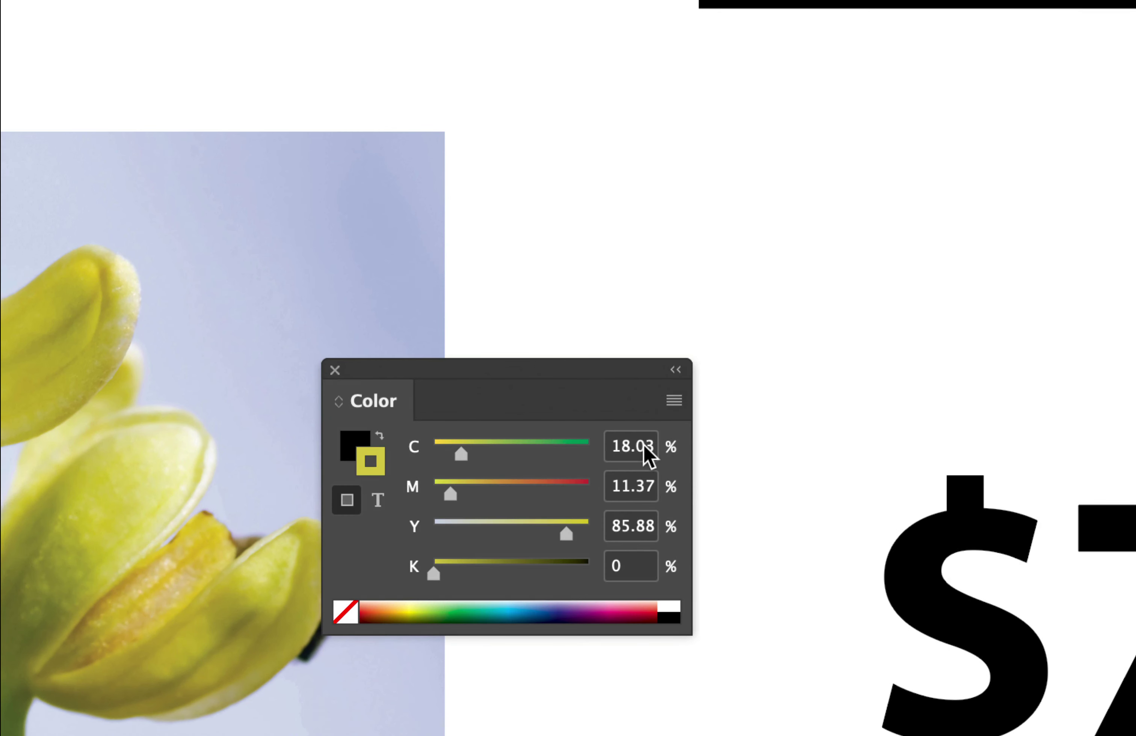
Step: Set the sampled color to C=10, M=0, Y=40, K=0 and add it to the document's swatches
{"action": "left_click", "coordinate": [644, 446]}
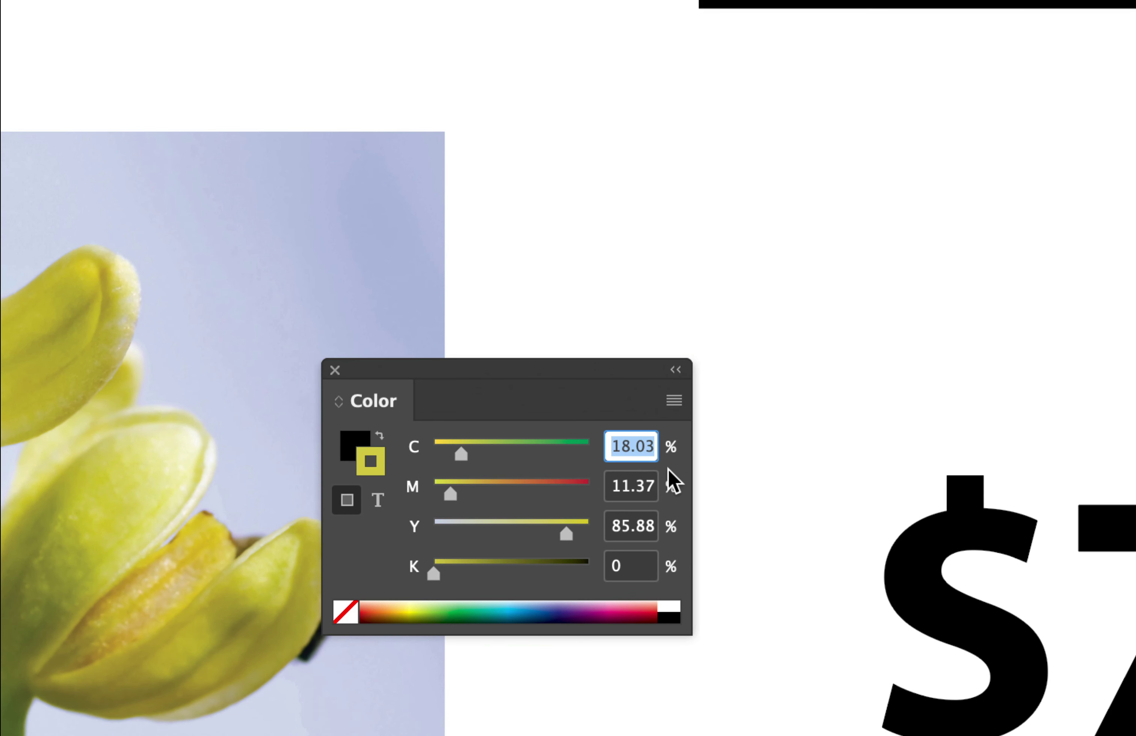
{"action": "type", "text": "10"}
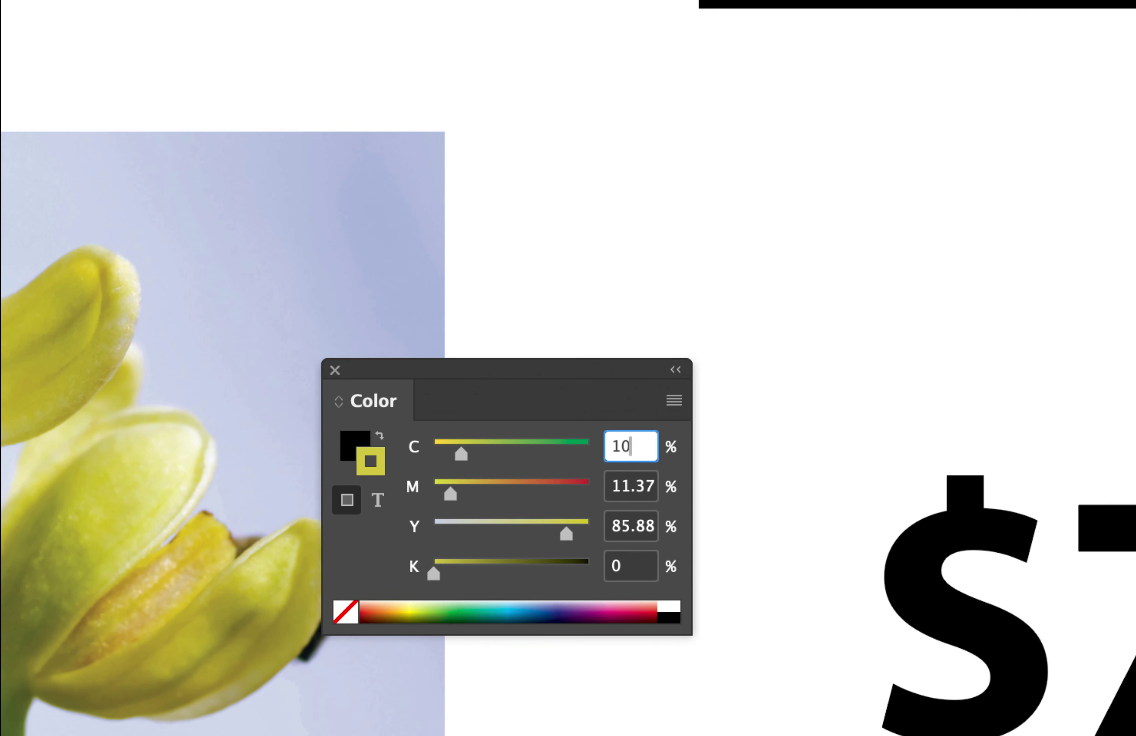
{"action": "key", "text": "Tab"}
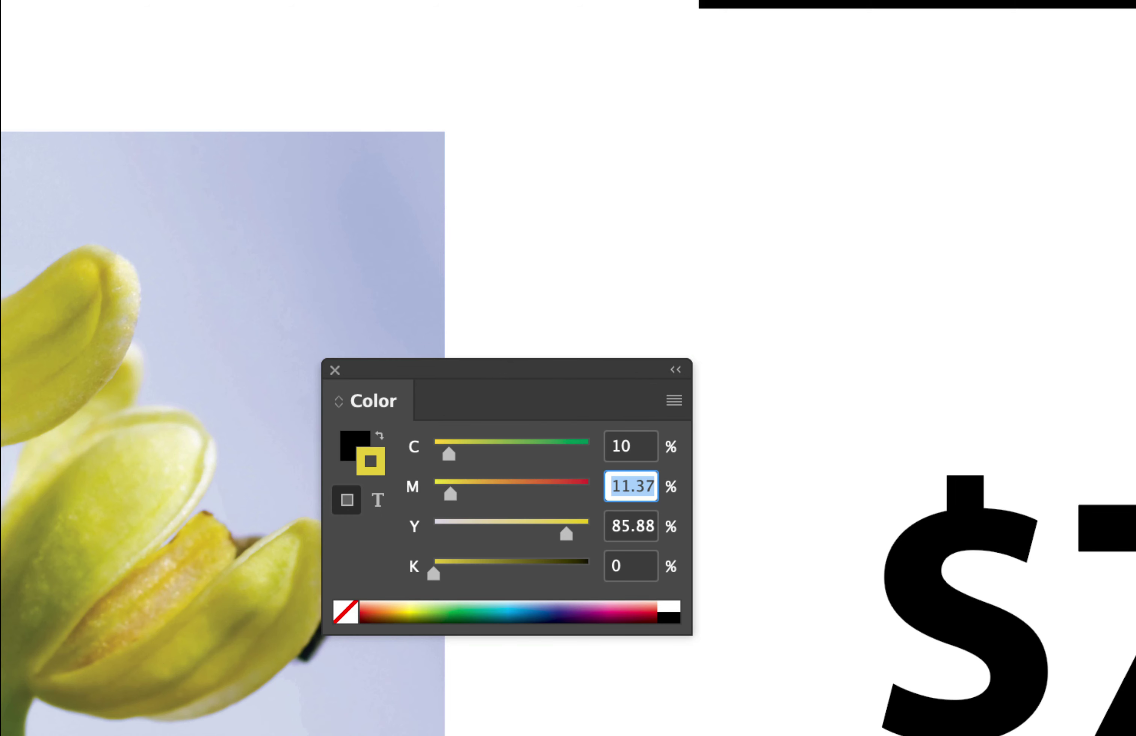
{"action": "type", "text": "0"}
{"action": "key", "text": "Tab"}
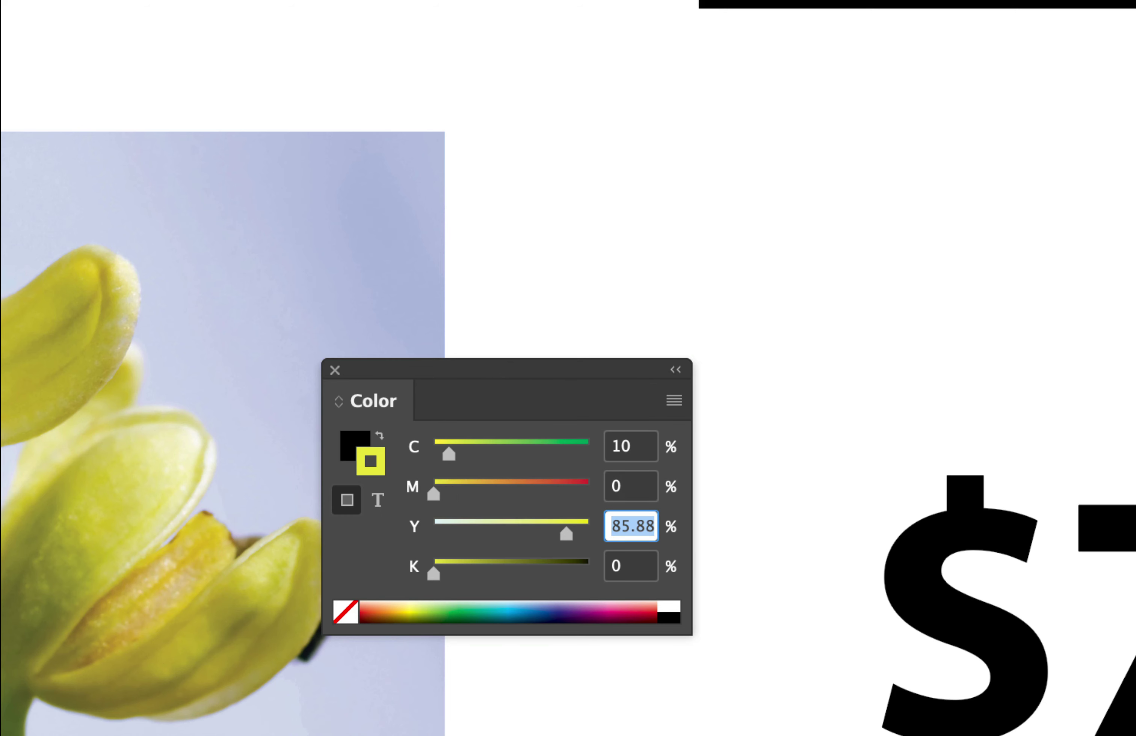
{"action": "type", "text": "40"}
{"action": "key", "text": "Tab"}
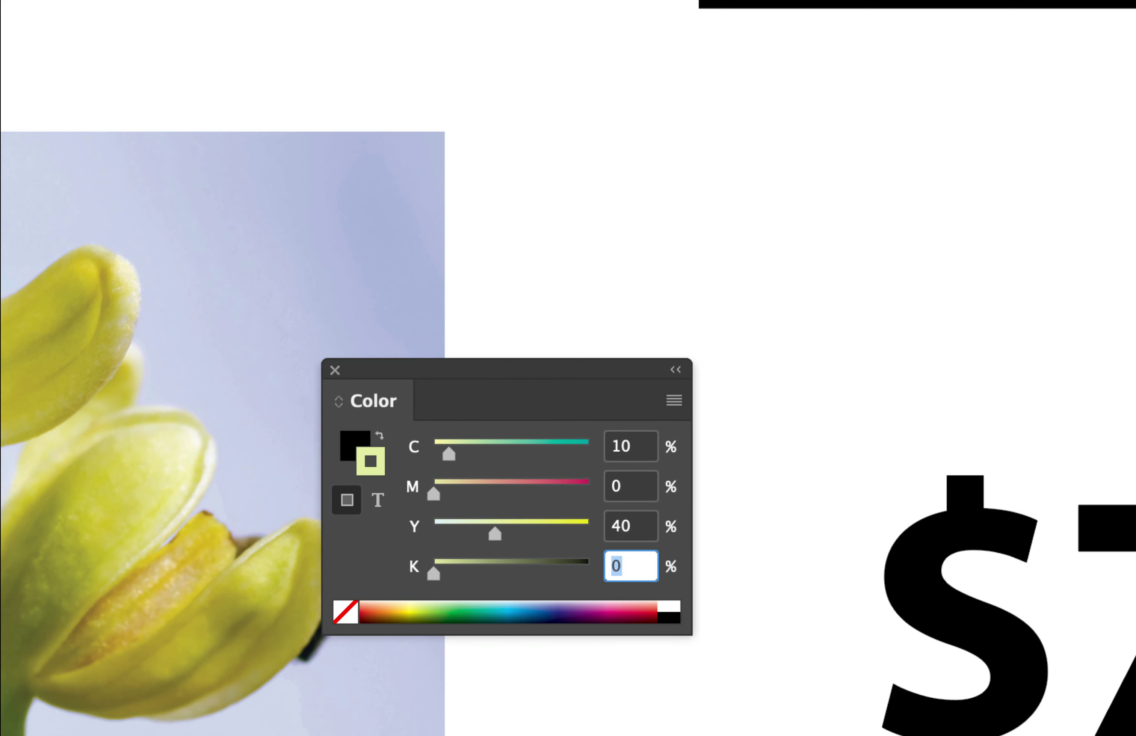
{"action": "type", "text": "0"}
{"action": "left_click", "coordinate": [672, 401]}
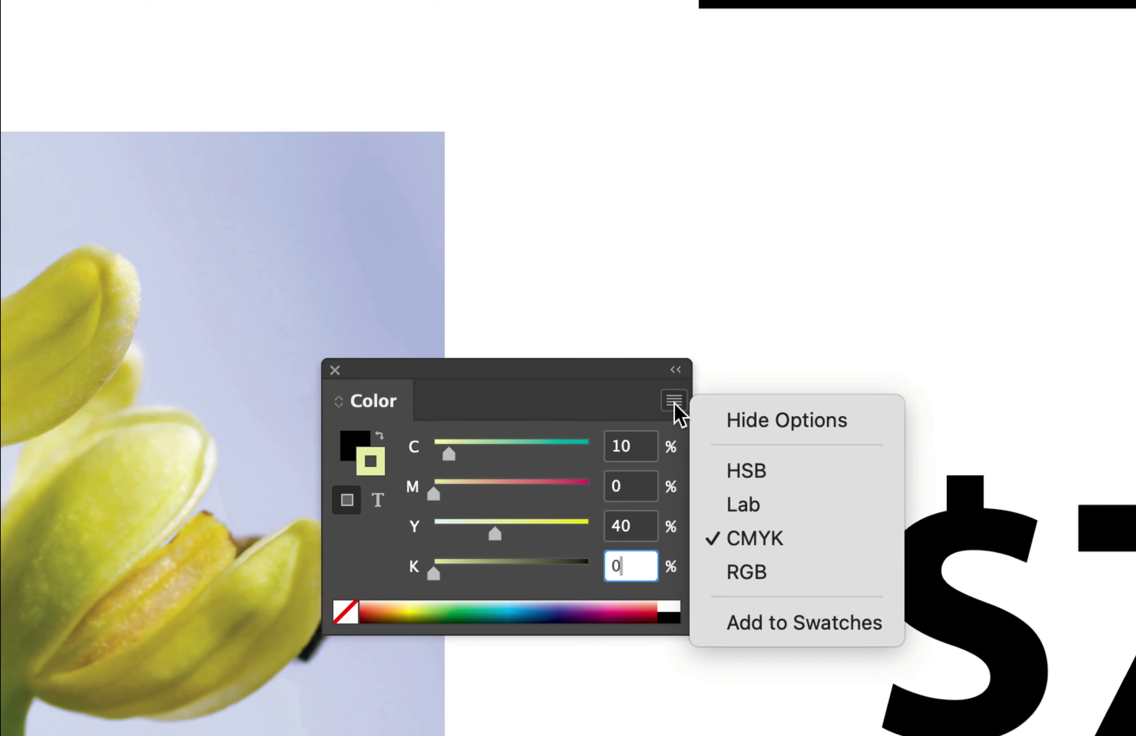
{"action": "left_click", "coordinate": [766, 625]}
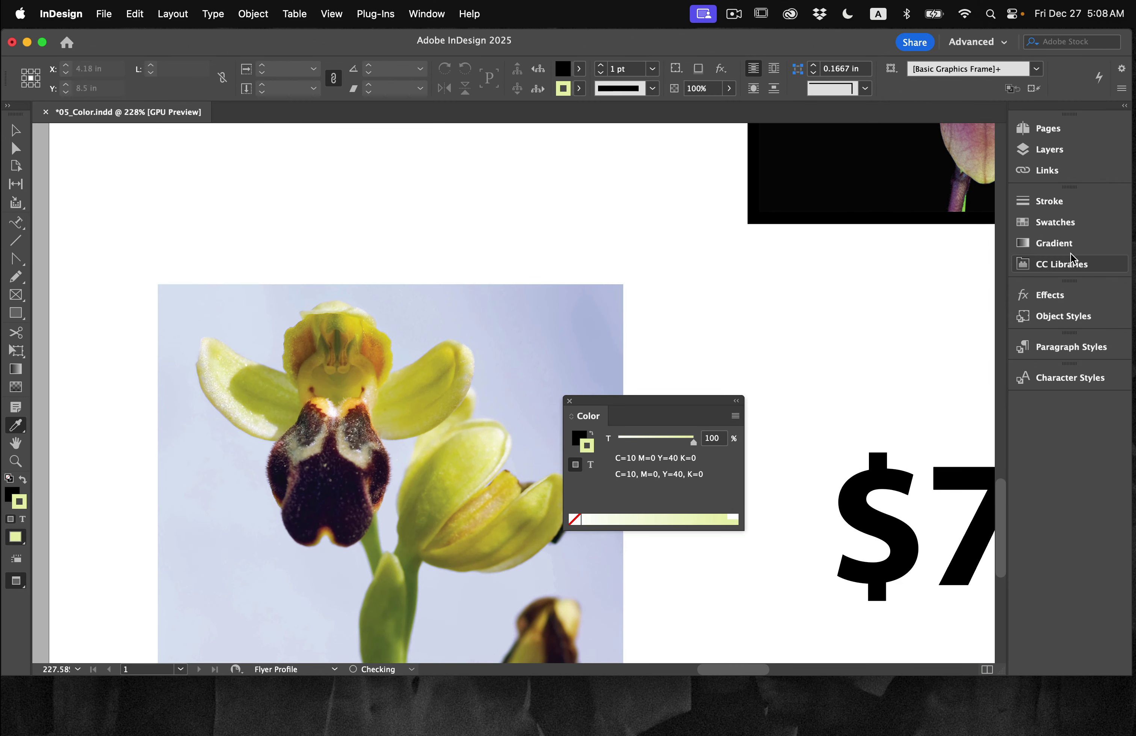
Step: Show the swatch list, make it taller and duplicate the C=10 M=0 Y=40 K=0 swatch
{"action": "left_click", "coordinate": [1087, 224]}
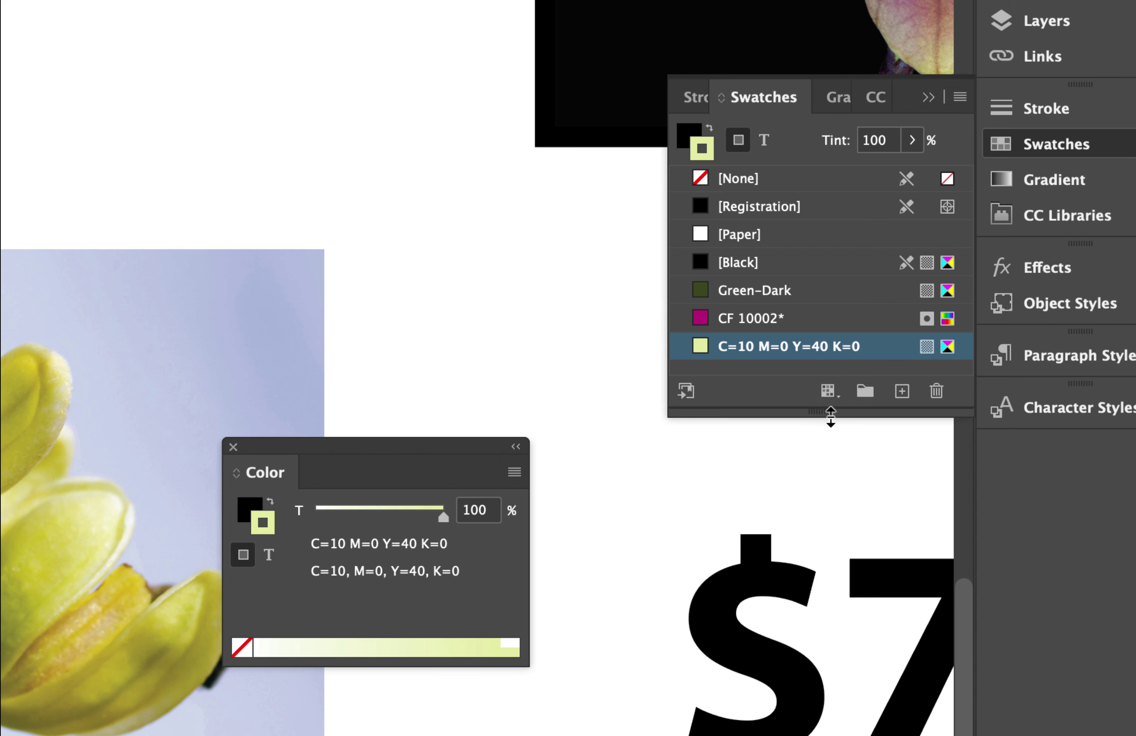
{"action": "left_click_drag", "start_coordinate": [829, 412], "coordinate": [827, 541]}
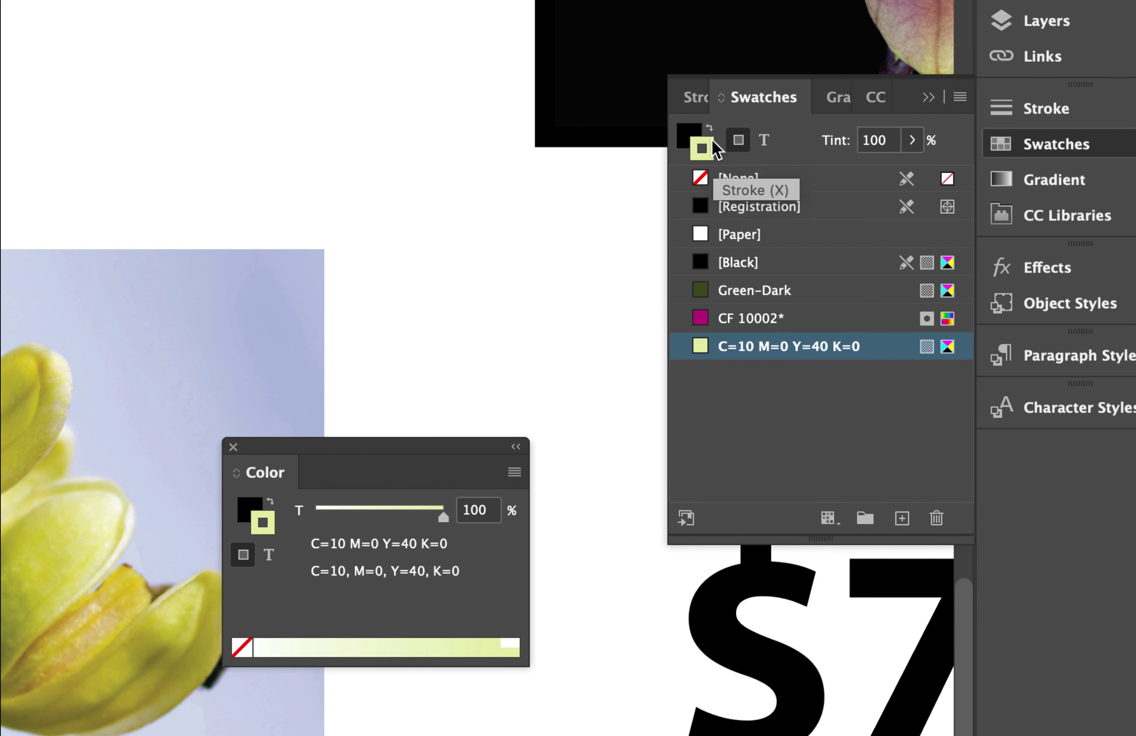
{"action": "left_click", "coordinate": [904, 519]}
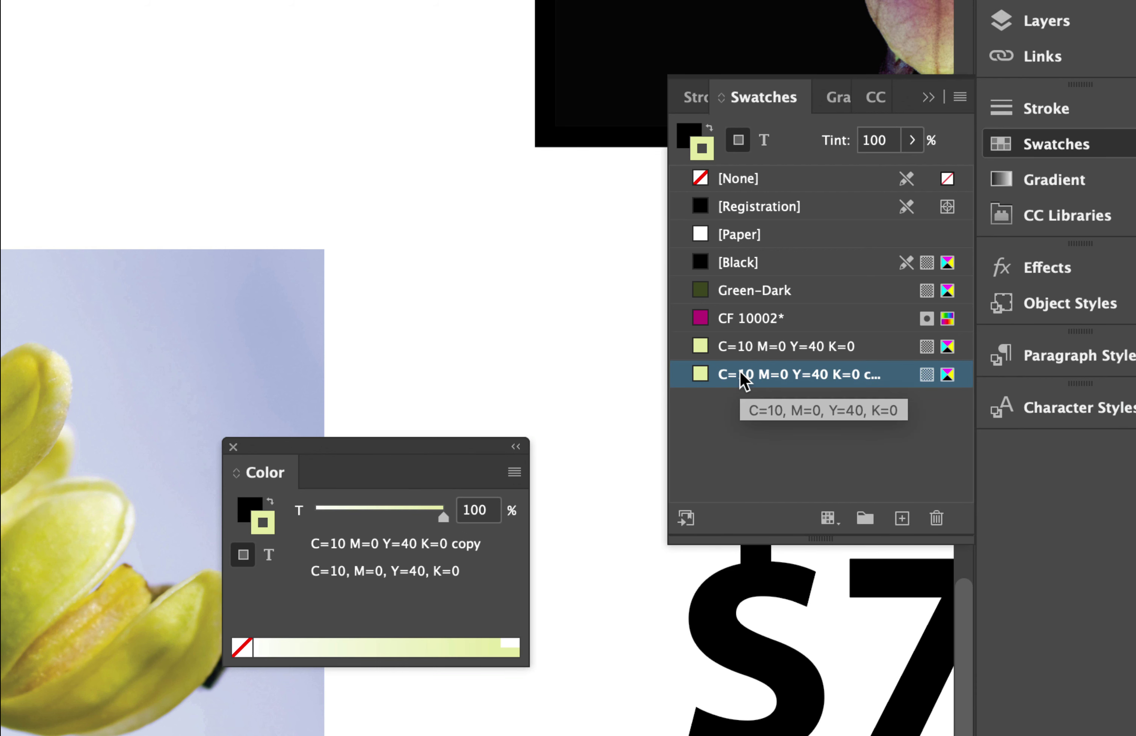
Step: Redefine the duplicated swatch with 25% cyan, 75% magenta, 0% yellow and 0% black
{"action": "double_click", "coordinate": [744, 380]}
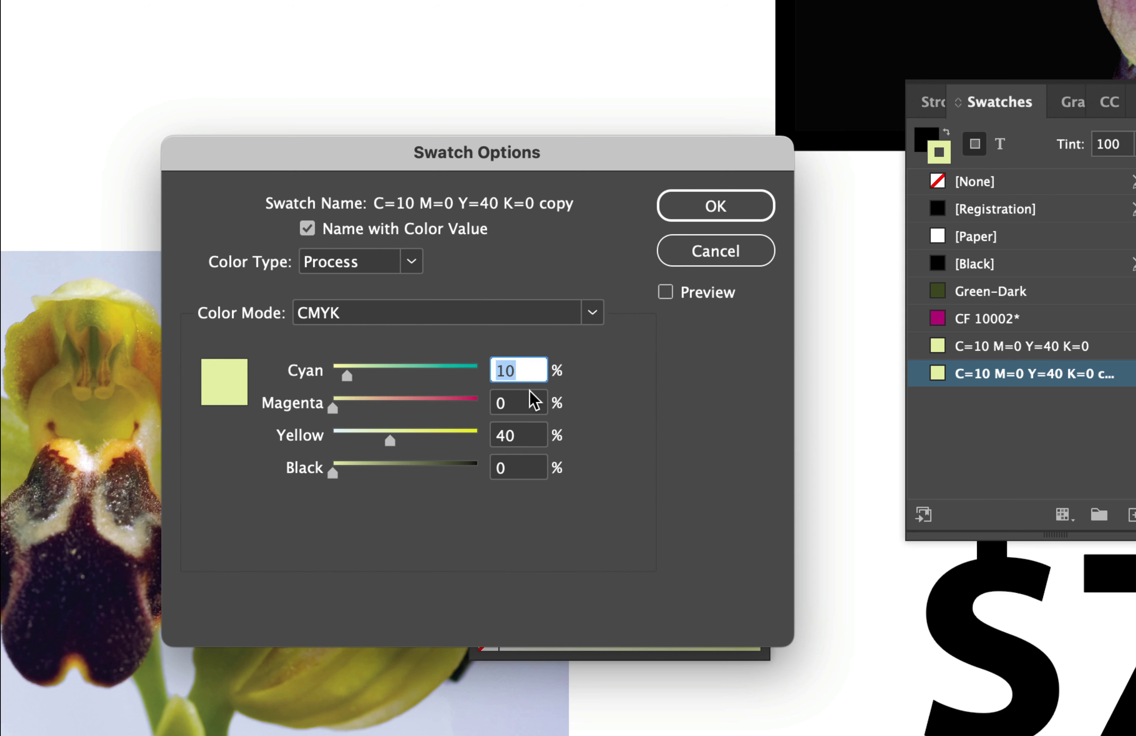
{"action": "type", "text": "25"}
{"action": "key", "text": "Tab"}
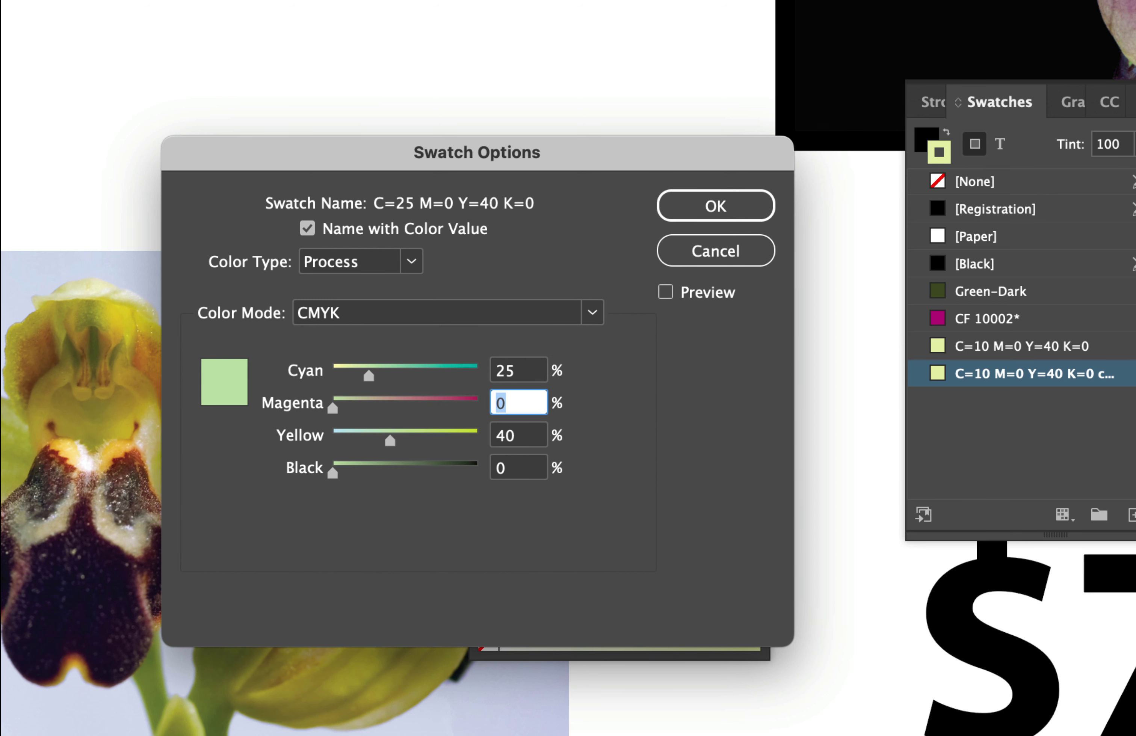
{"action": "type", "text": "75"}
{"action": "key", "text": "Tab"}
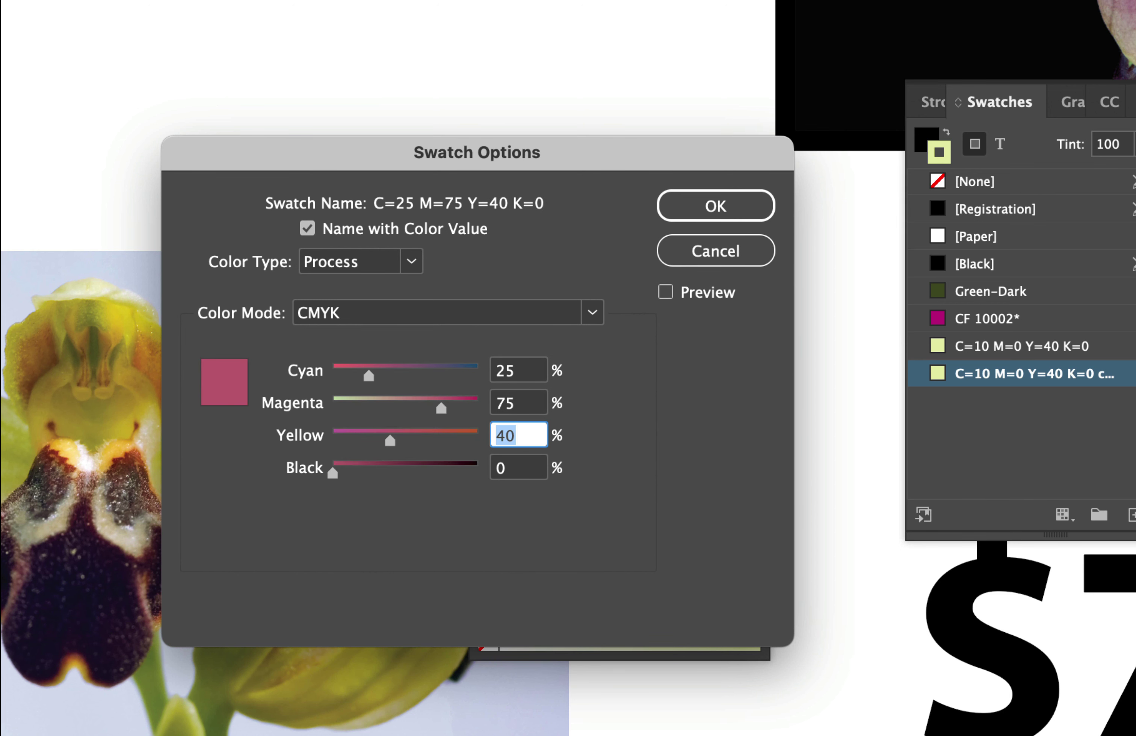
{"action": "type", "text": "0"}
{"action": "key", "text": "Tab"}
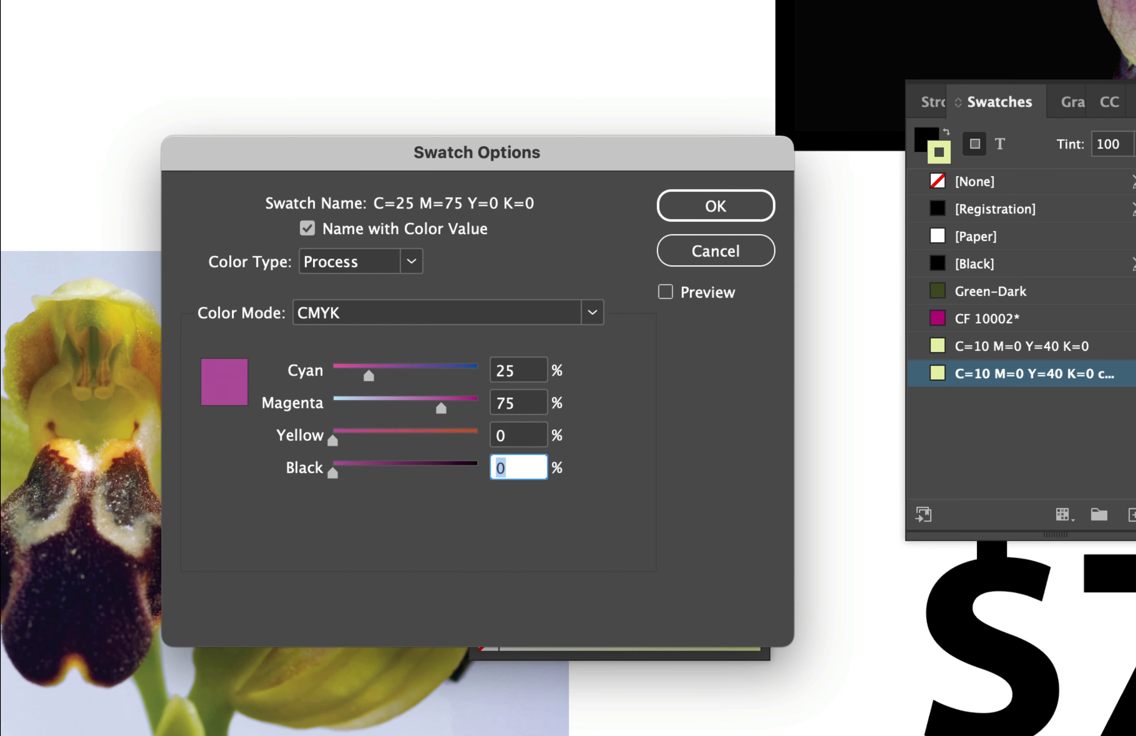
{"action": "type", "text": "0"}
{"action": "key", "text": "Tab"}
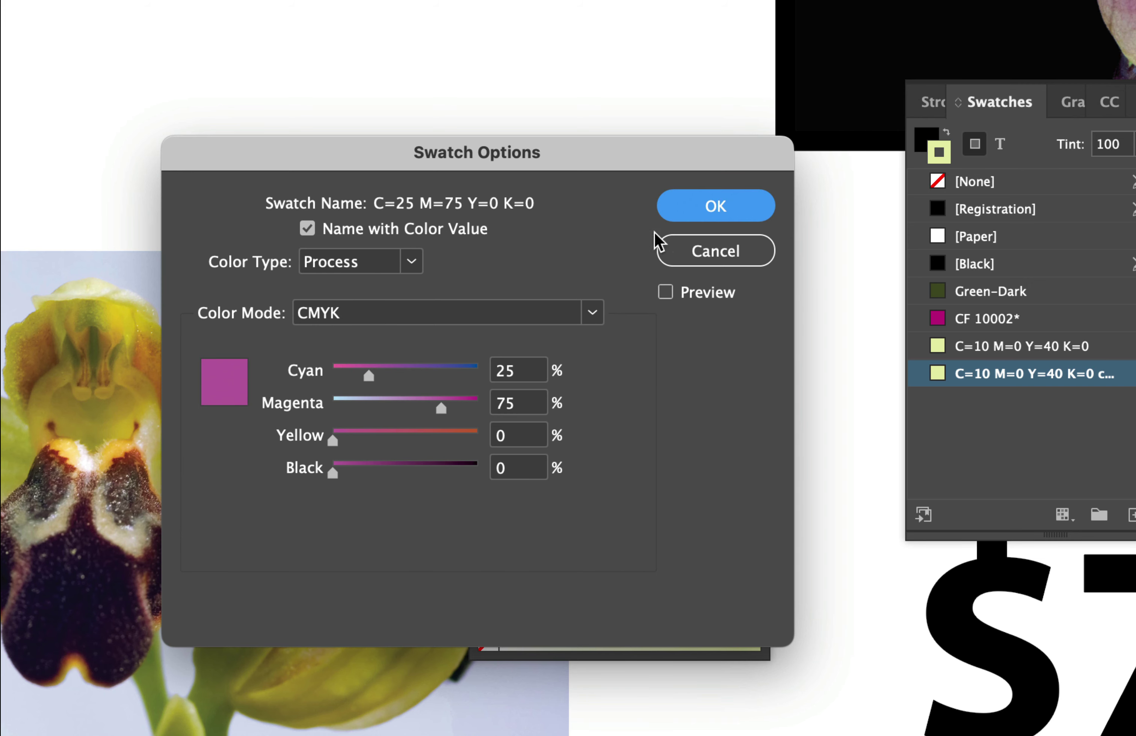
{"action": "left_click", "coordinate": [715, 206]}
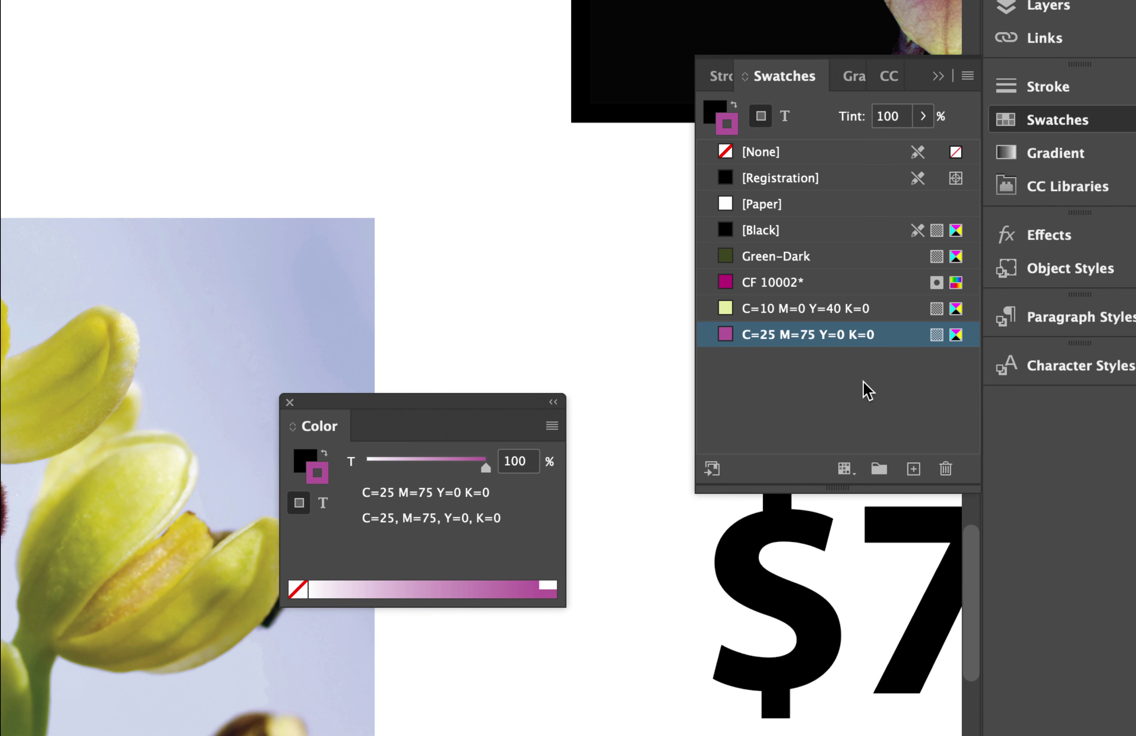
Step: Create another process CMYK swatch with C=90, M=70, Y=30, K=0, add it and finish the dialog
{"action": "left_click", "coordinate": [914, 473], "text": "alt"}
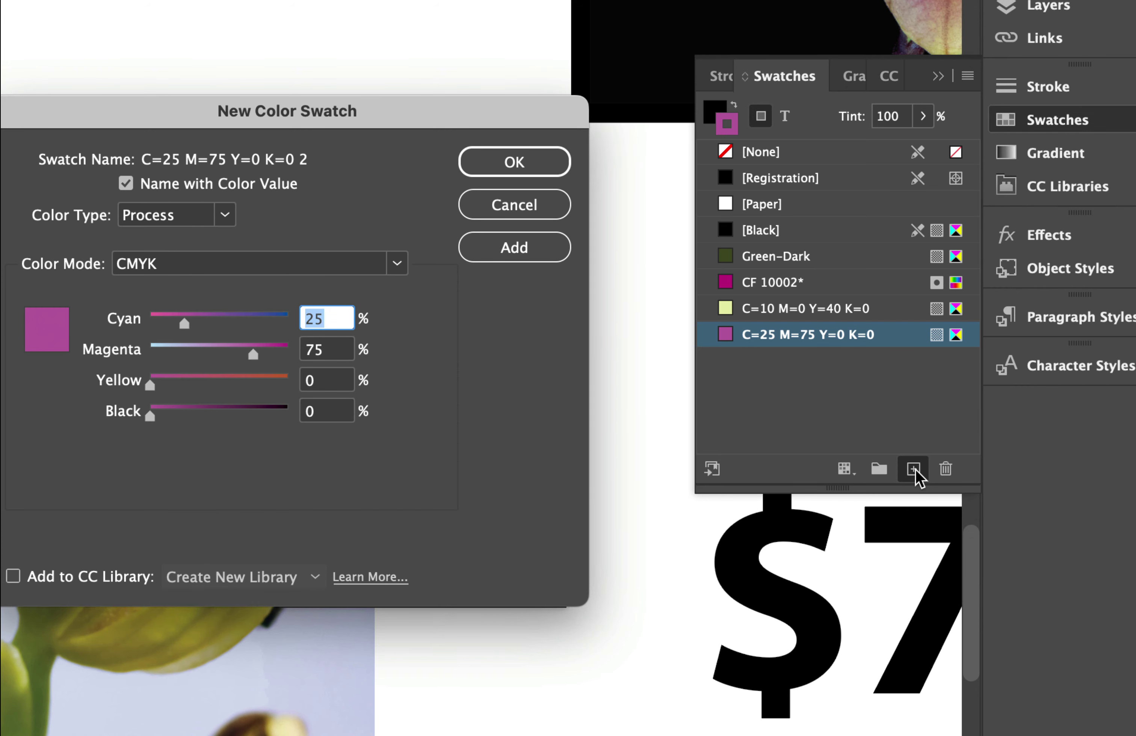
{"action": "left_click_drag", "start_coordinate": [314, 115], "coordinate": [377, 93]}
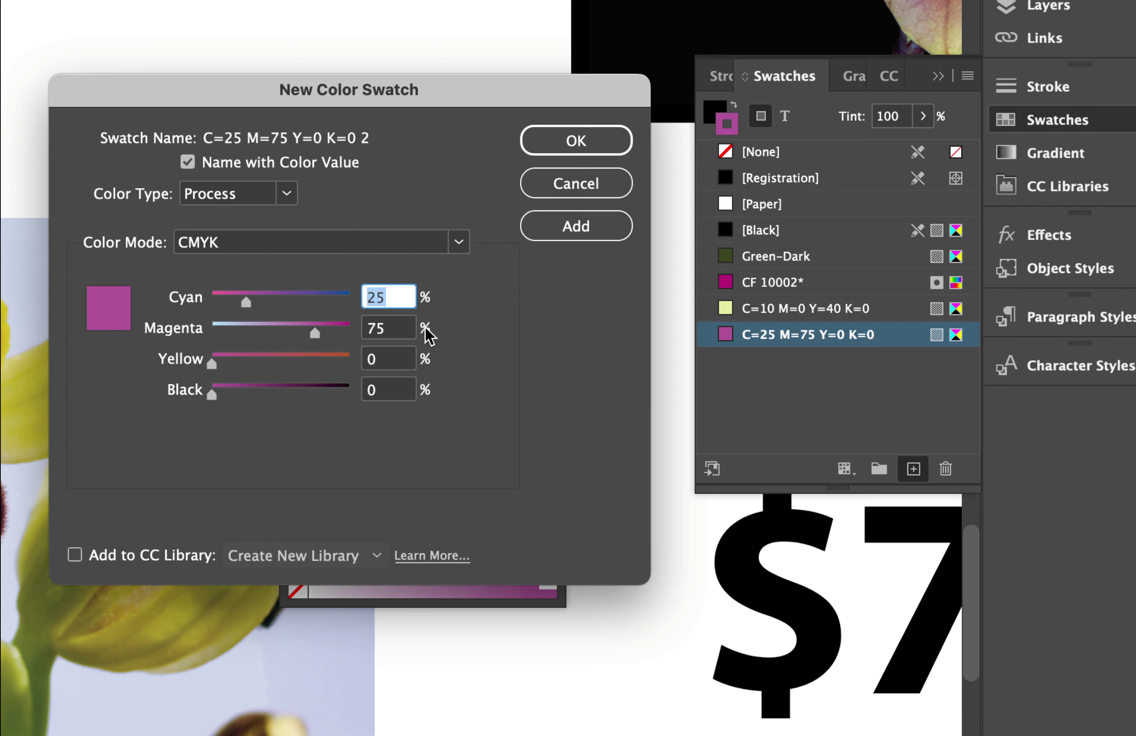
{"action": "type", "text": "90"}
{"action": "key", "text": "Tab"}
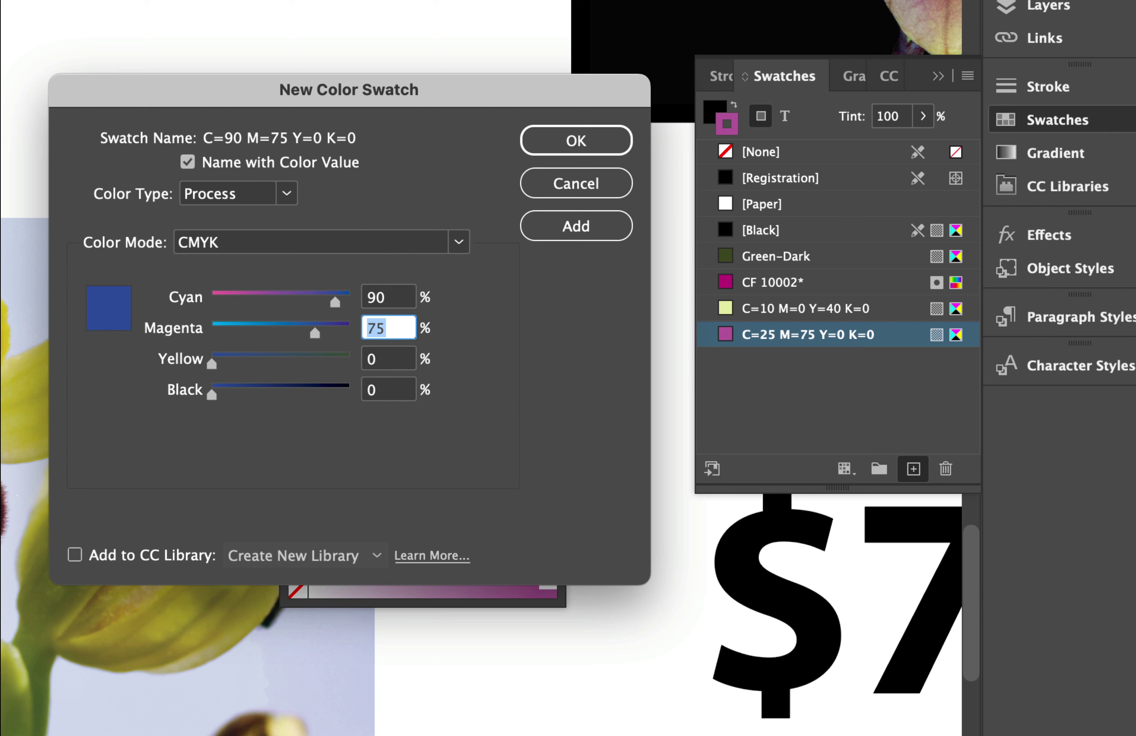
{"action": "type", "text": "70"}
{"action": "key", "text": "Tab"}
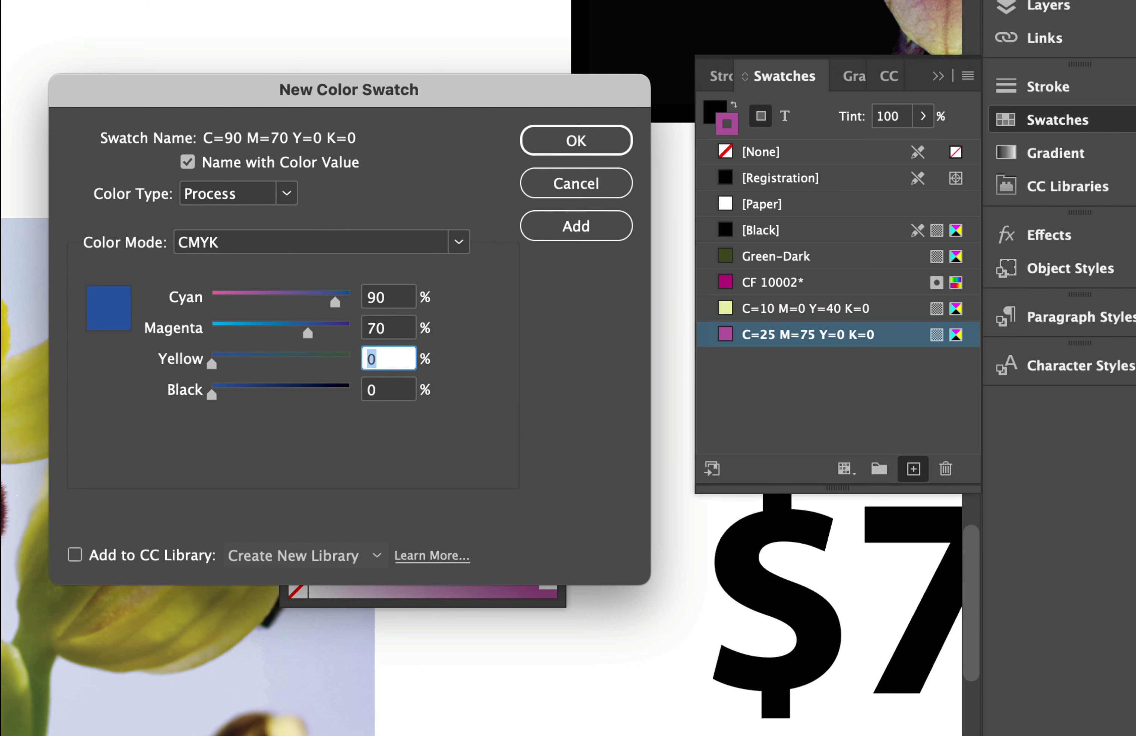
{"action": "type", "text": "30"}
{"action": "key", "text": "Tab"}
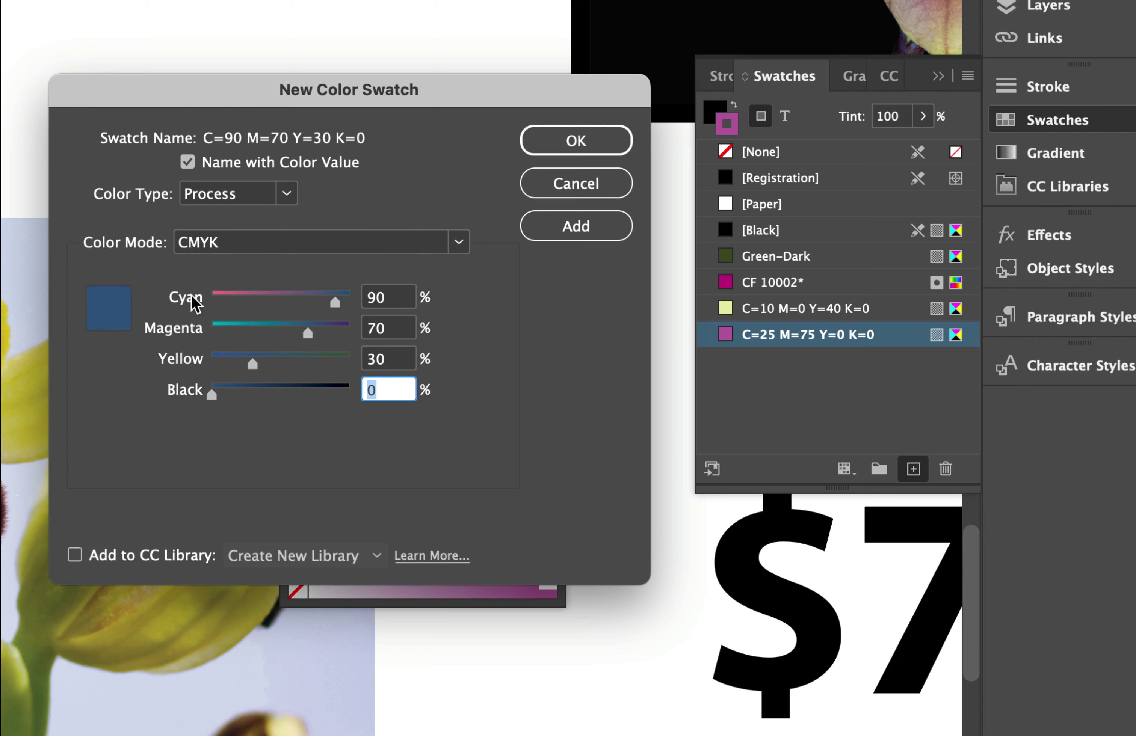
{"action": "left_click", "coordinate": [577, 227]}
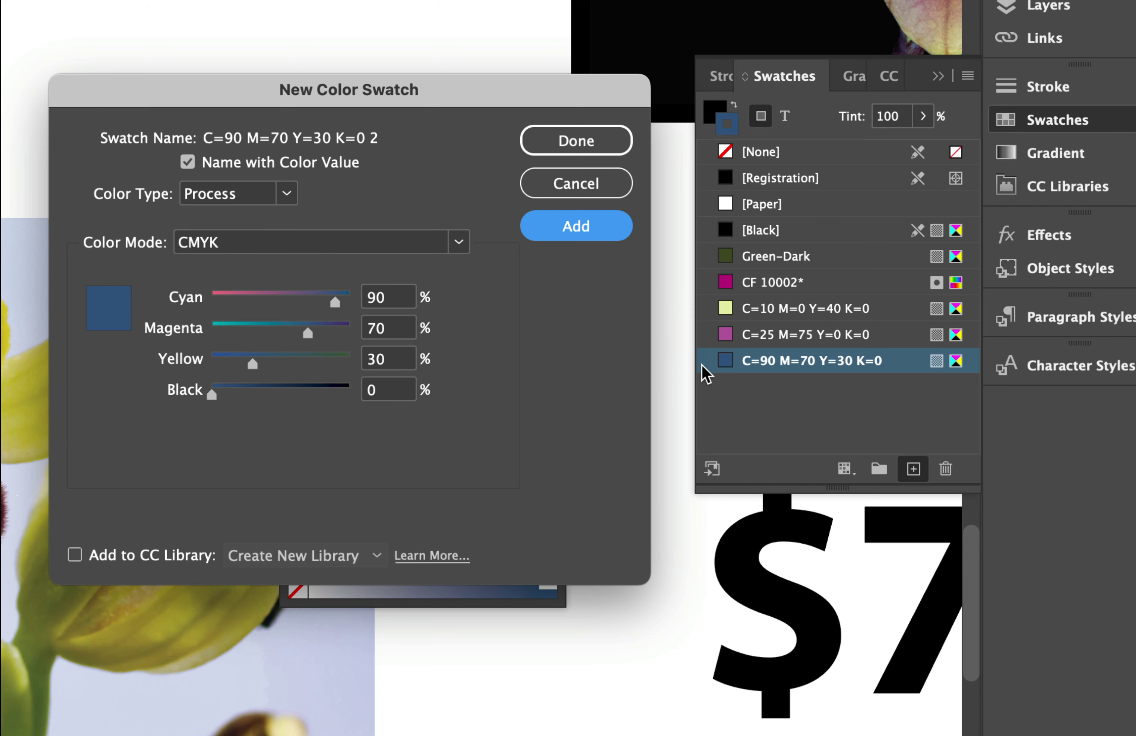
{"action": "left_click", "coordinate": [556, 140]}
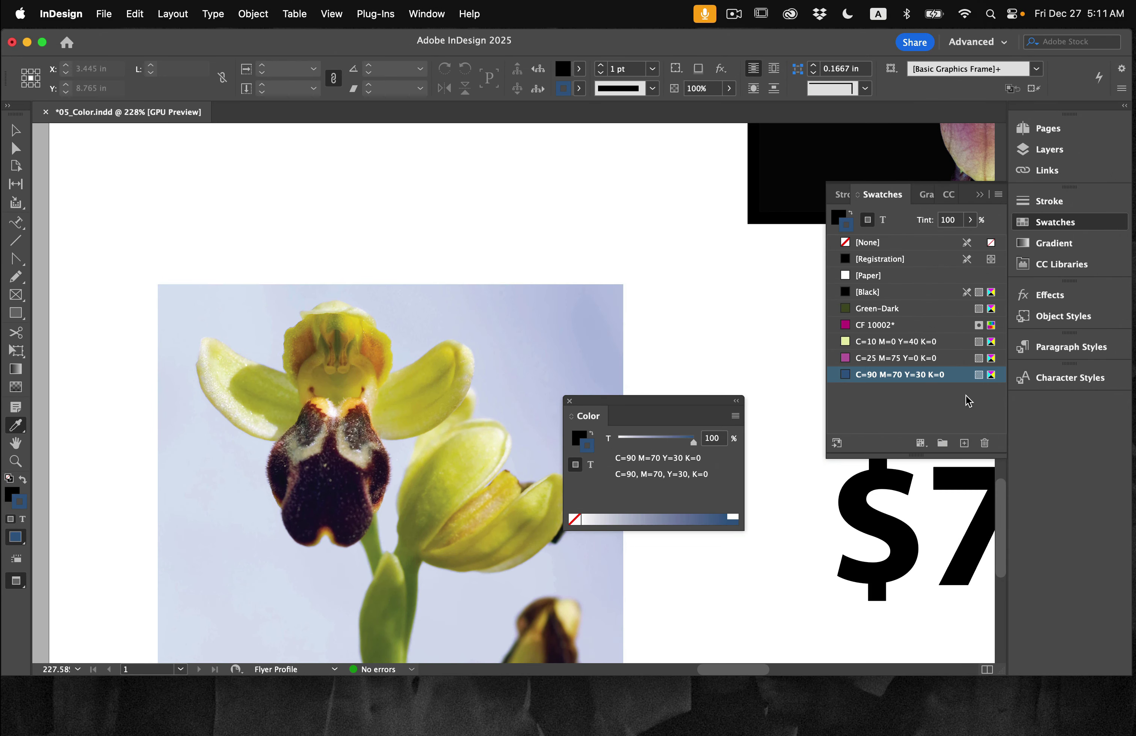
Step: Create a green process CMYK swatch with C=65, M=25, Y=100, K=0 and save the document
{"action": "left_click", "coordinate": [999, 195]}
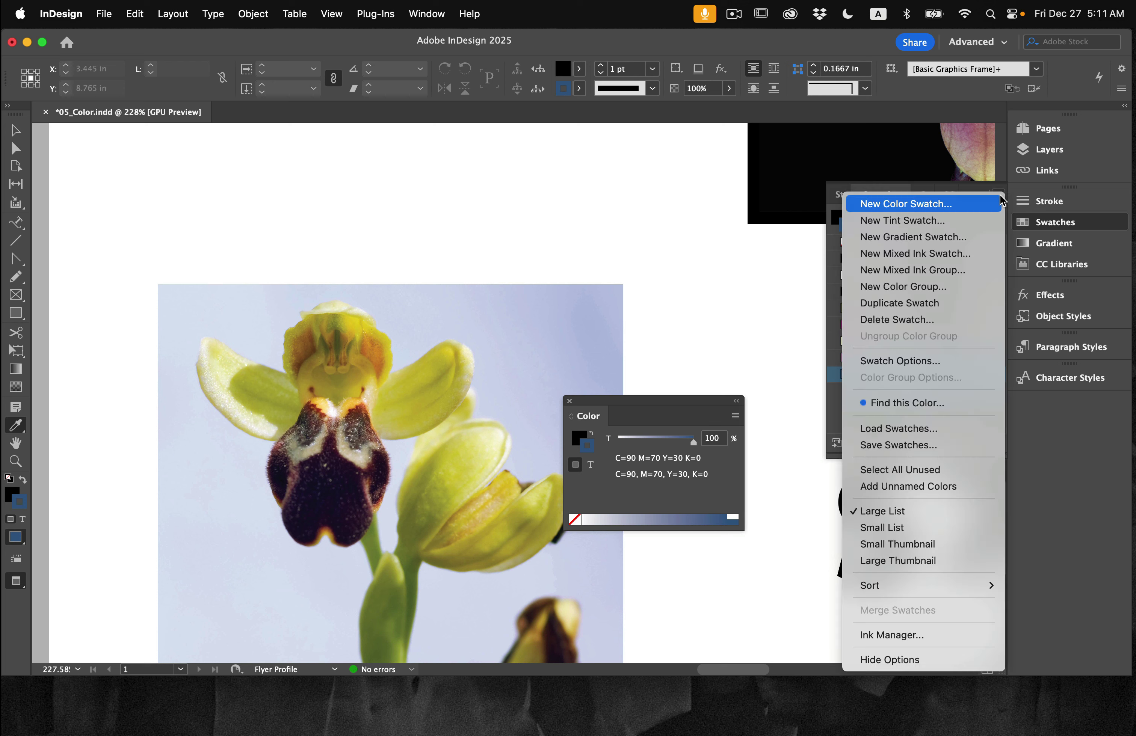
{"action": "left_click", "coordinate": [932, 204]}
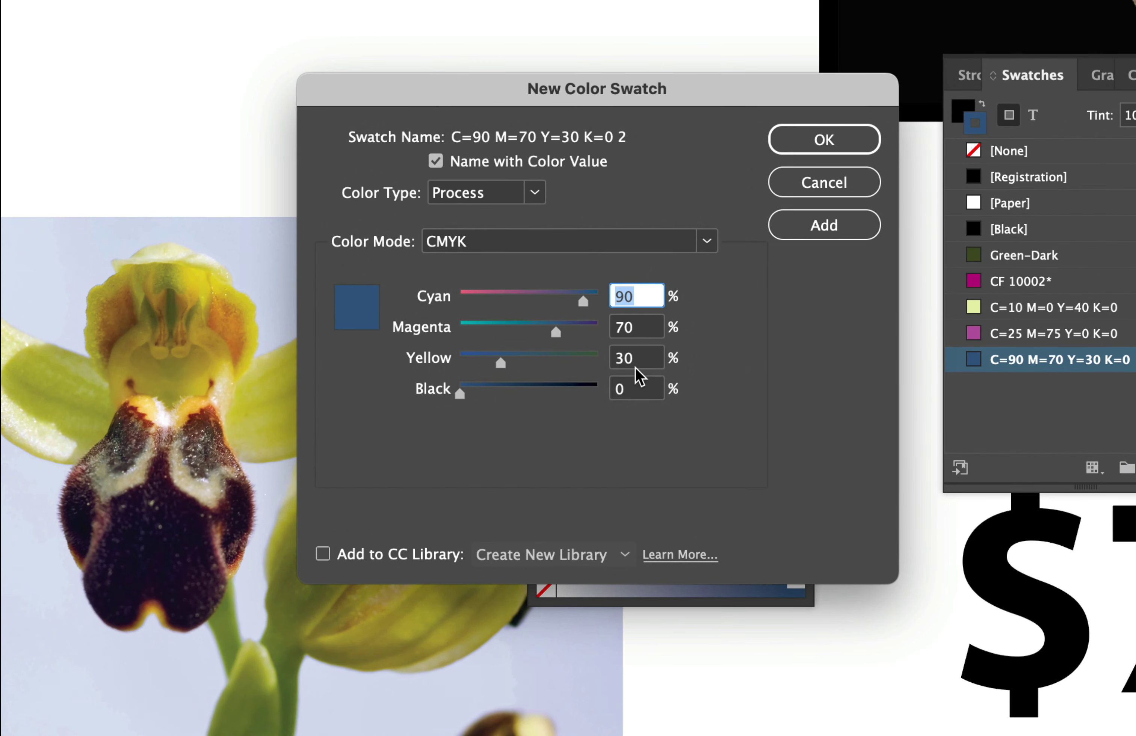
{"action": "type", "text": "65"}
{"action": "key", "text": "Tab"}
{"action": "type", "text": "25"}
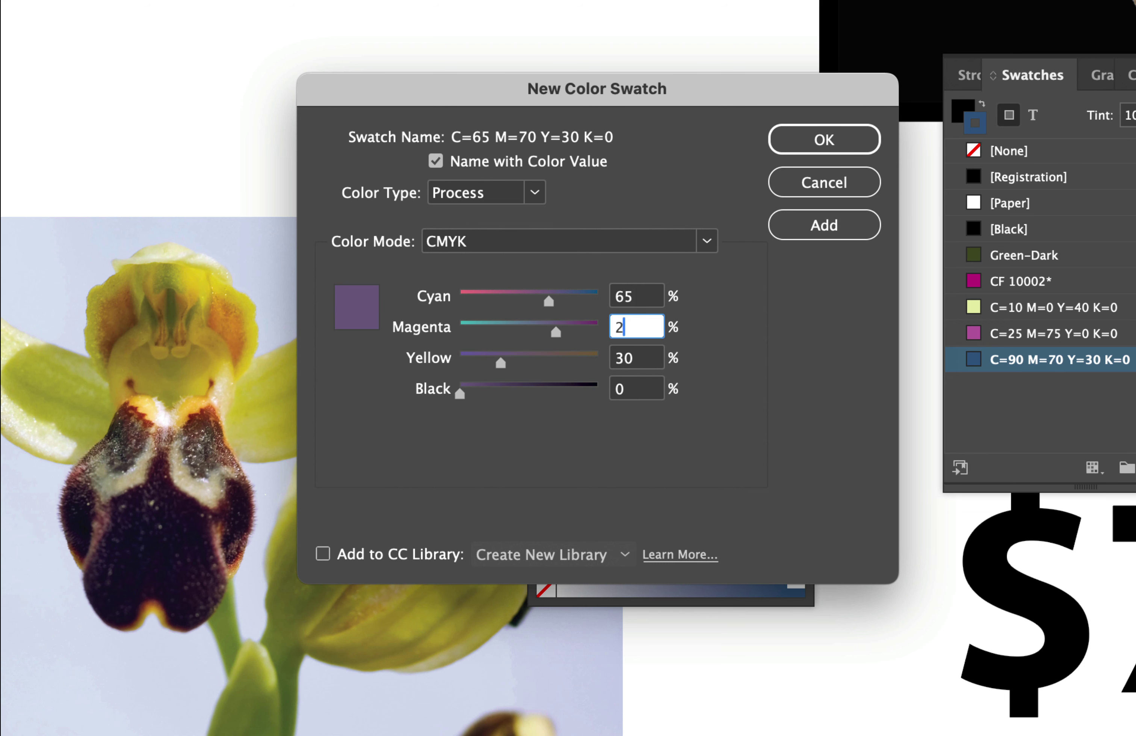
{"action": "key", "text": "Tab"}
{"action": "type", "text": "100"}
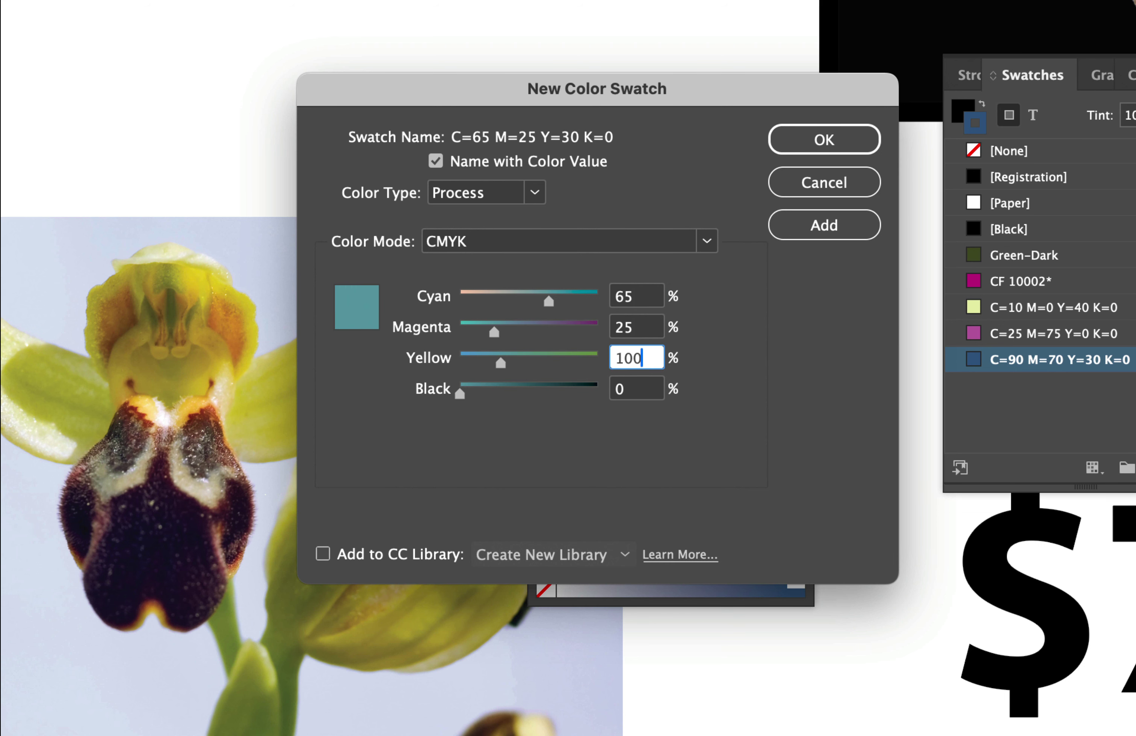
{"action": "key", "text": "Tab"}
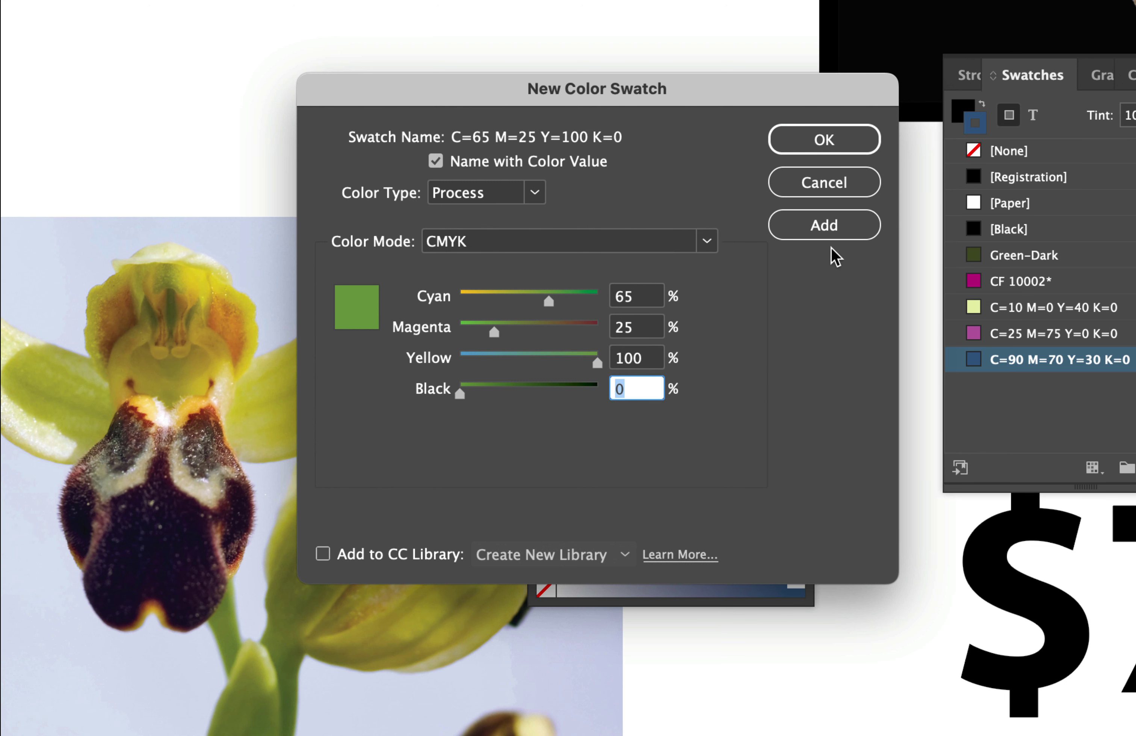
{"action": "left_click", "coordinate": [793, 138]}
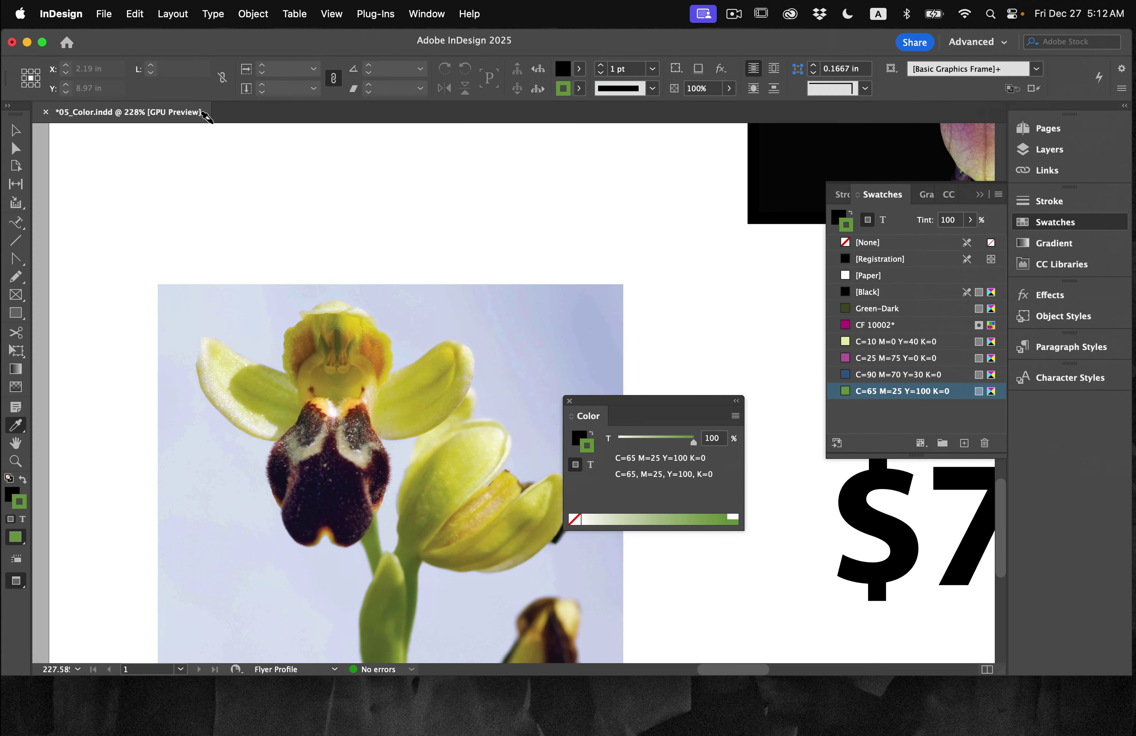
{"action": "left_click", "coordinate": [103, 14]}
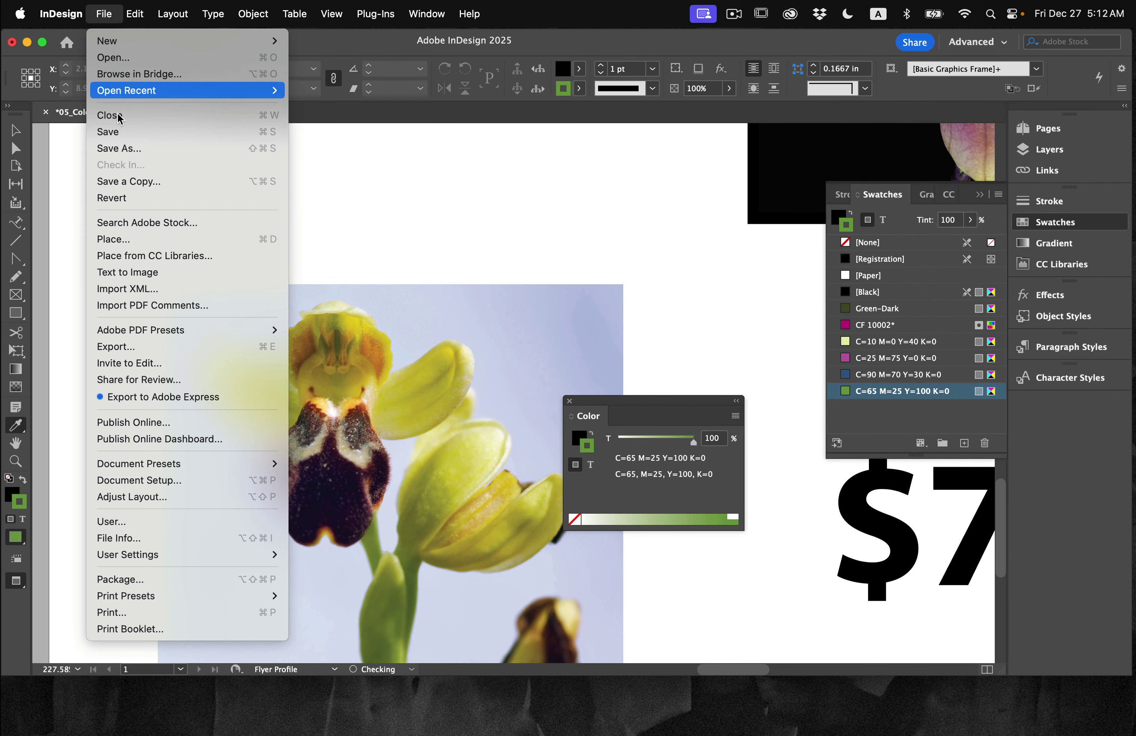
{"action": "left_click", "coordinate": [154, 134]}
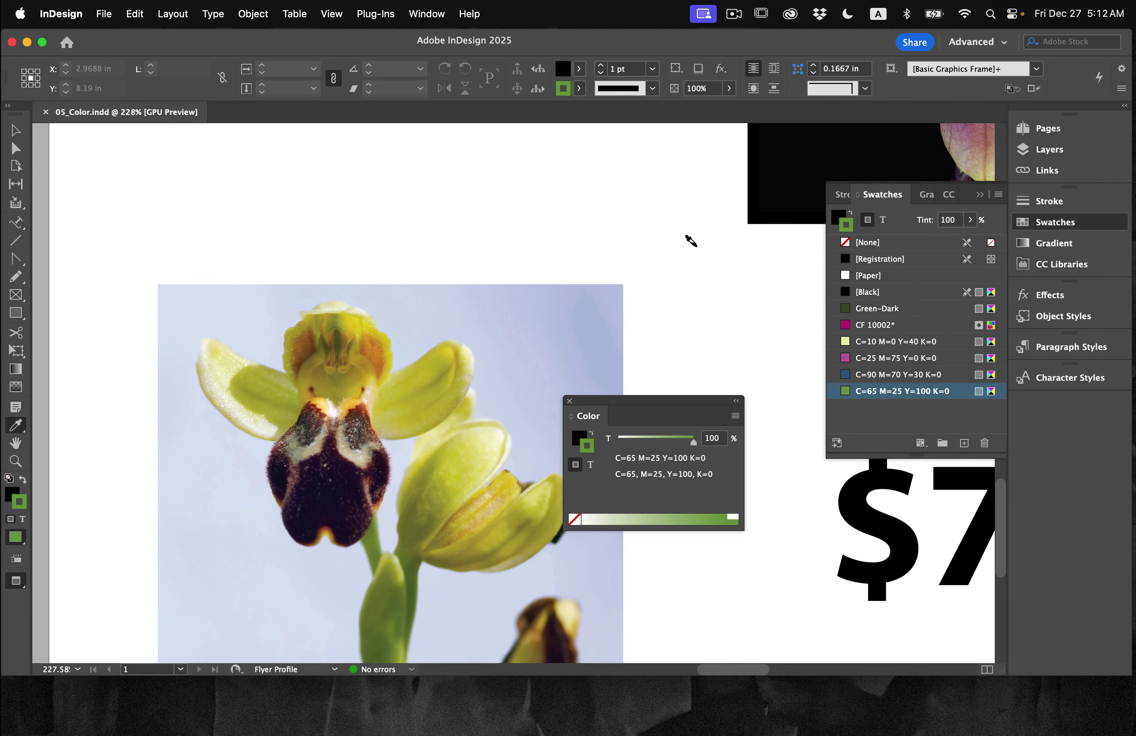